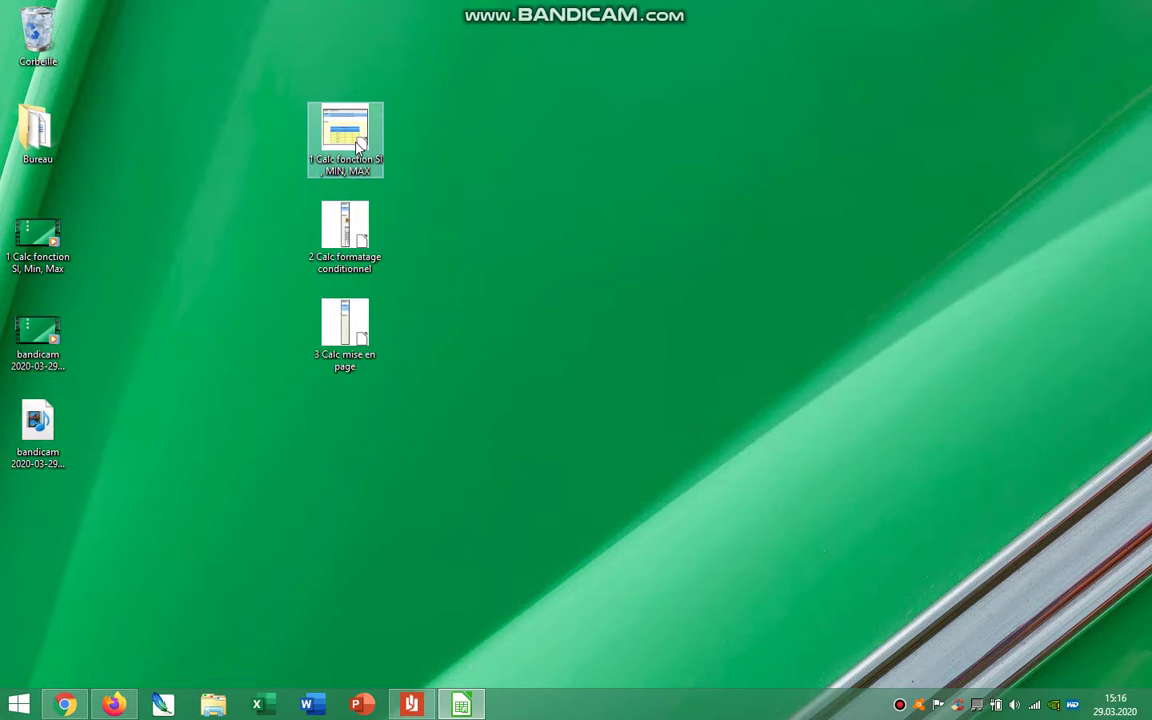
# Open the spreadsheet file "3 Calc mise en page" from the desktop.
pyautogui.click(345, 228)
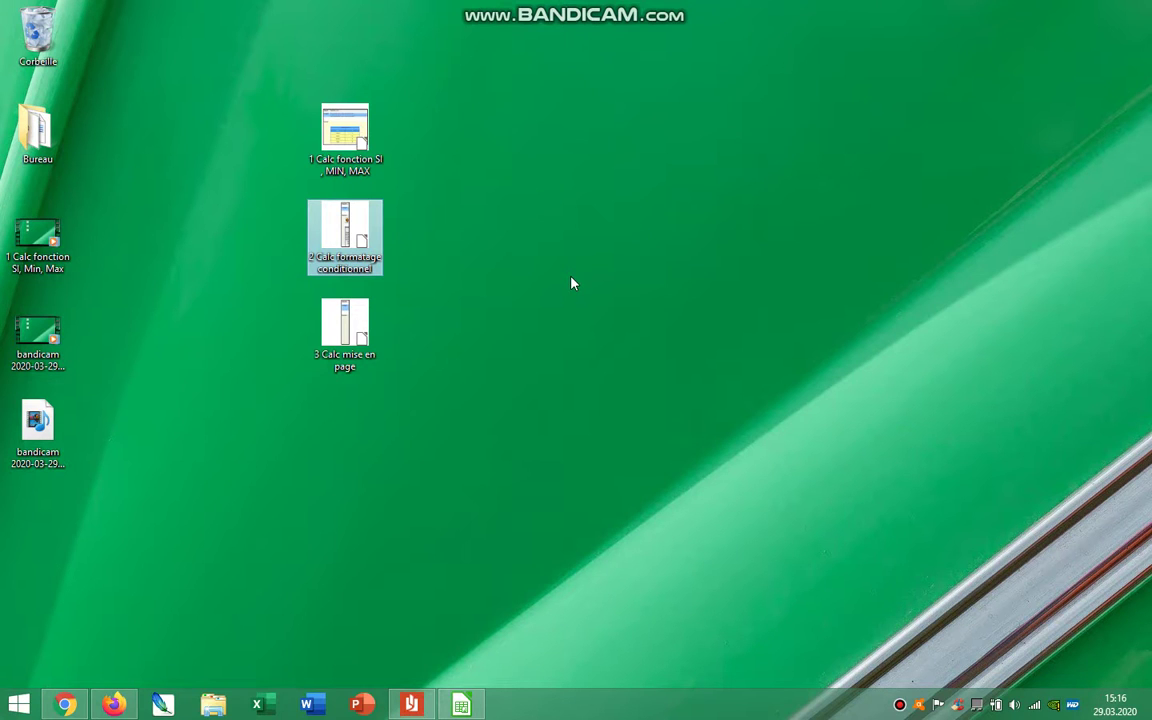
pyautogui.press('Down')
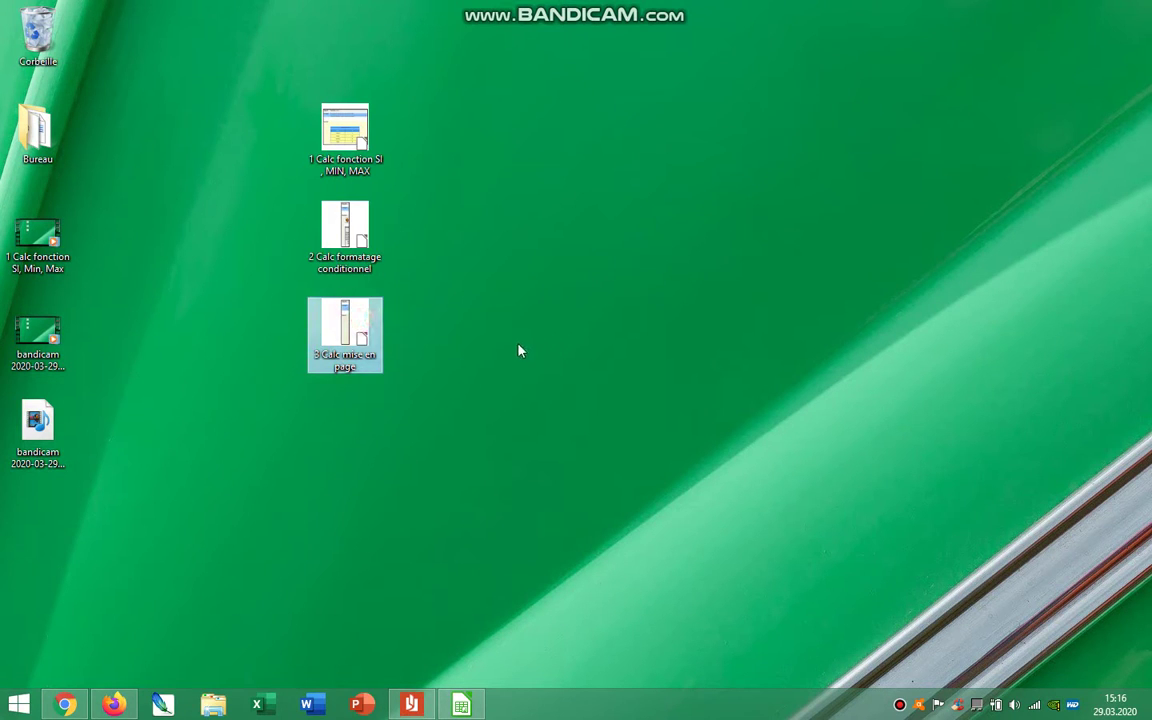
pyautogui.click(366, 325)
pyautogui.doubleClick(366, 325)
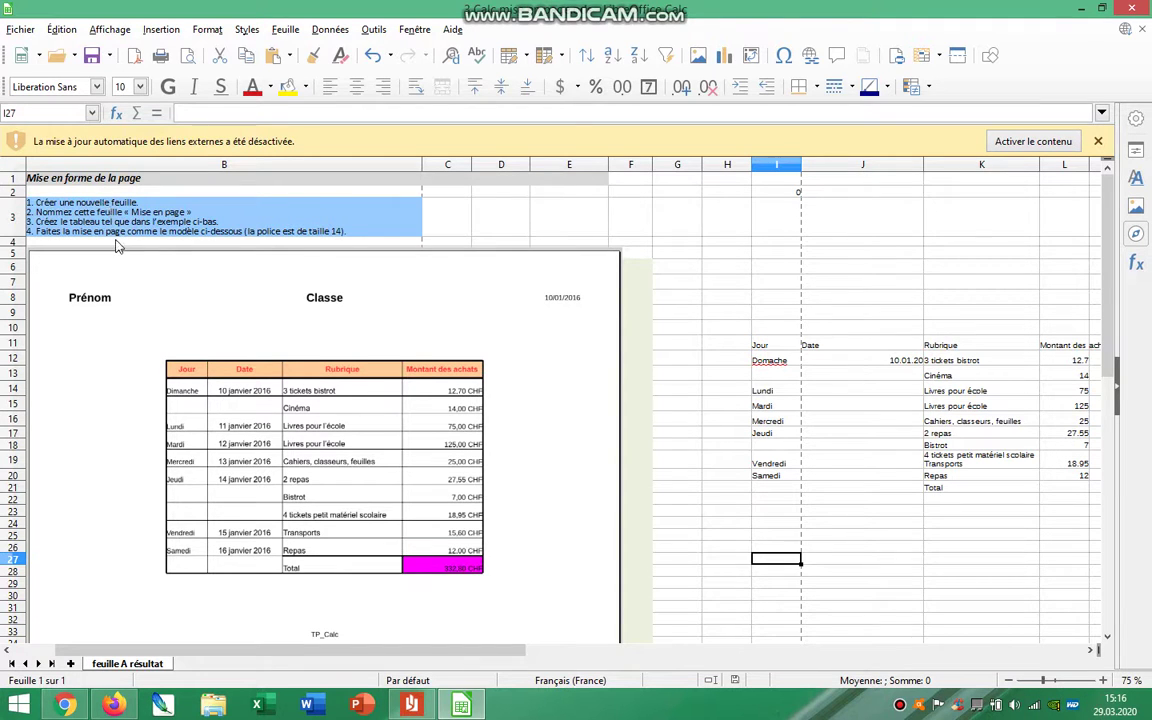
# Widen column L of the unformatted purchases table a little, with the sheet shown at 65 %.
pyautogui.click(386, 297)
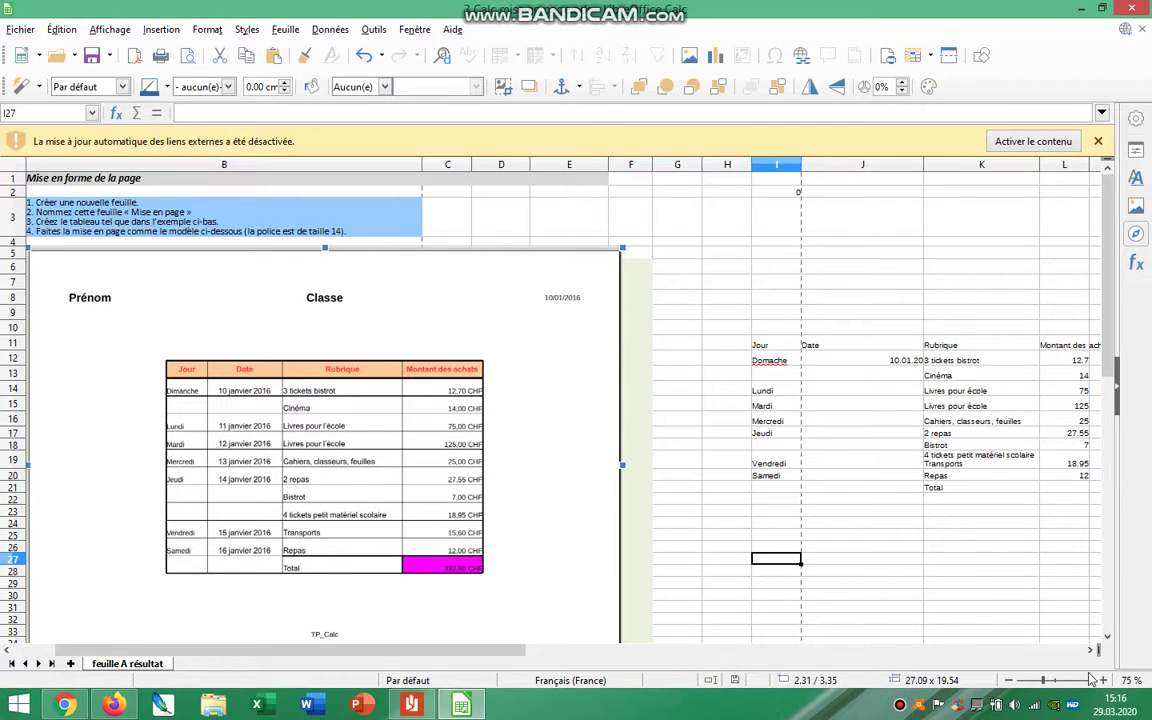
pyautogui.keyDown('ctrl'); pyautogui.scroll(-1, 985, 595); pyautogui.keyUp('ctrl')
pyautogui.hscroll(1, 560, 580)
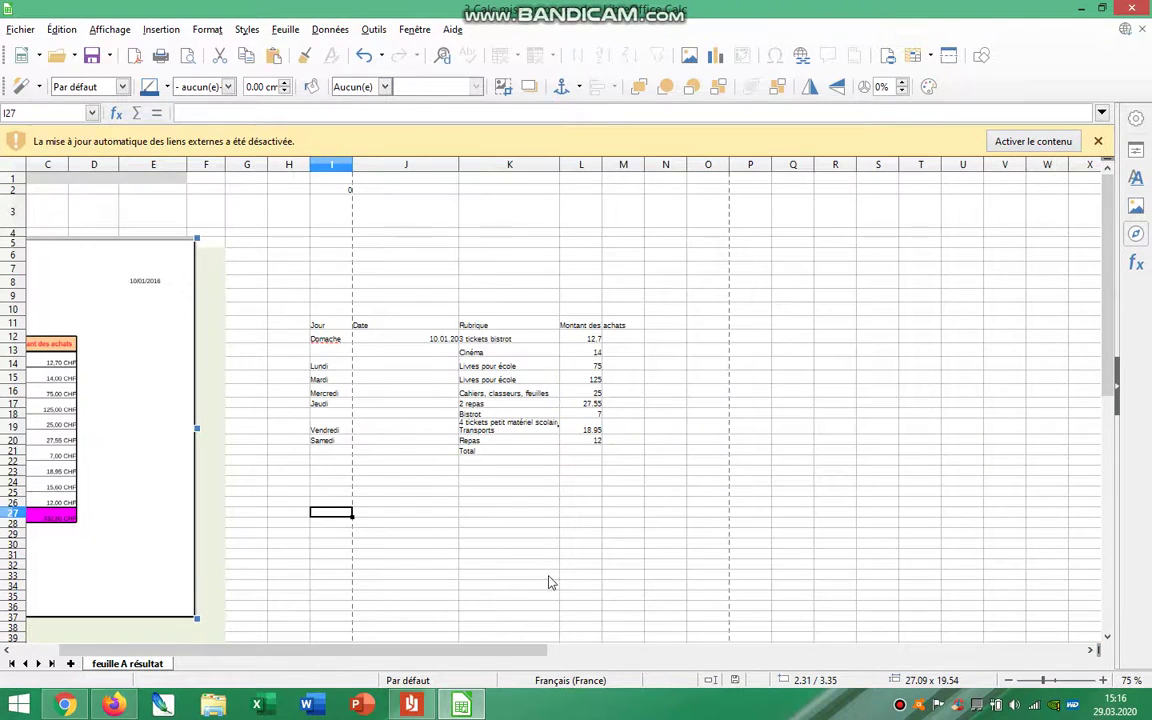
pyautogui.moveTo(455, 648); pyautogui.dragTo(396, 650)
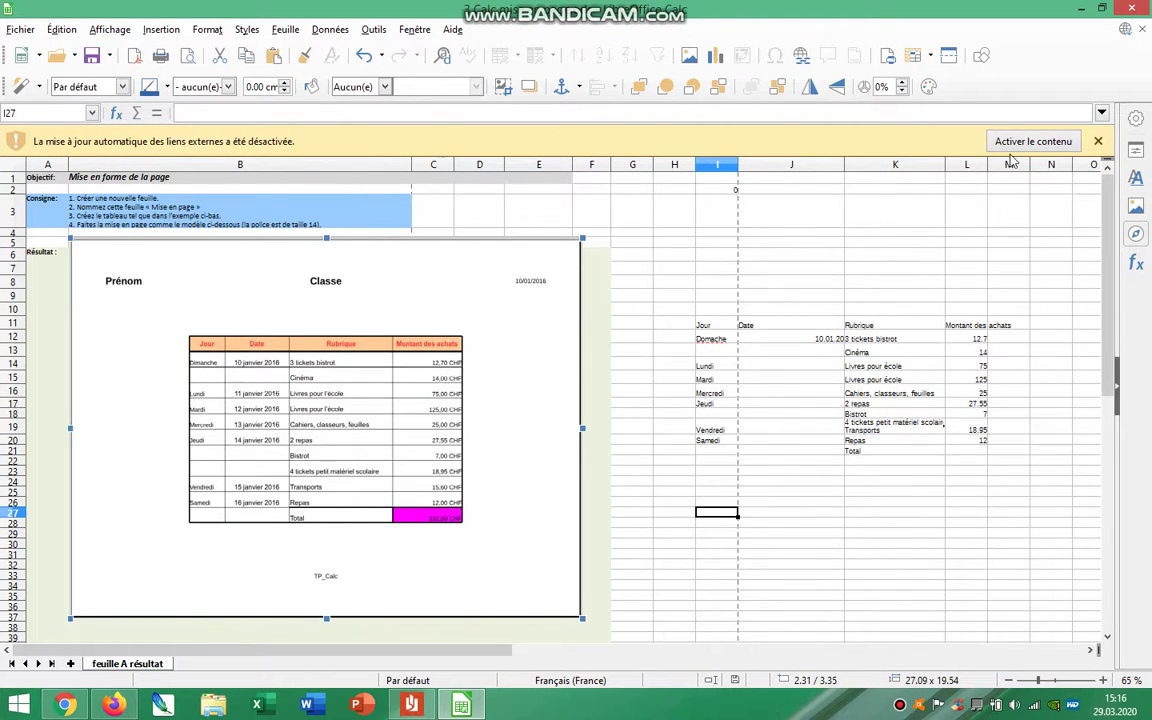
pyautogui.moveTo(987, 163); pyautogui.dragTo(1007, 163)
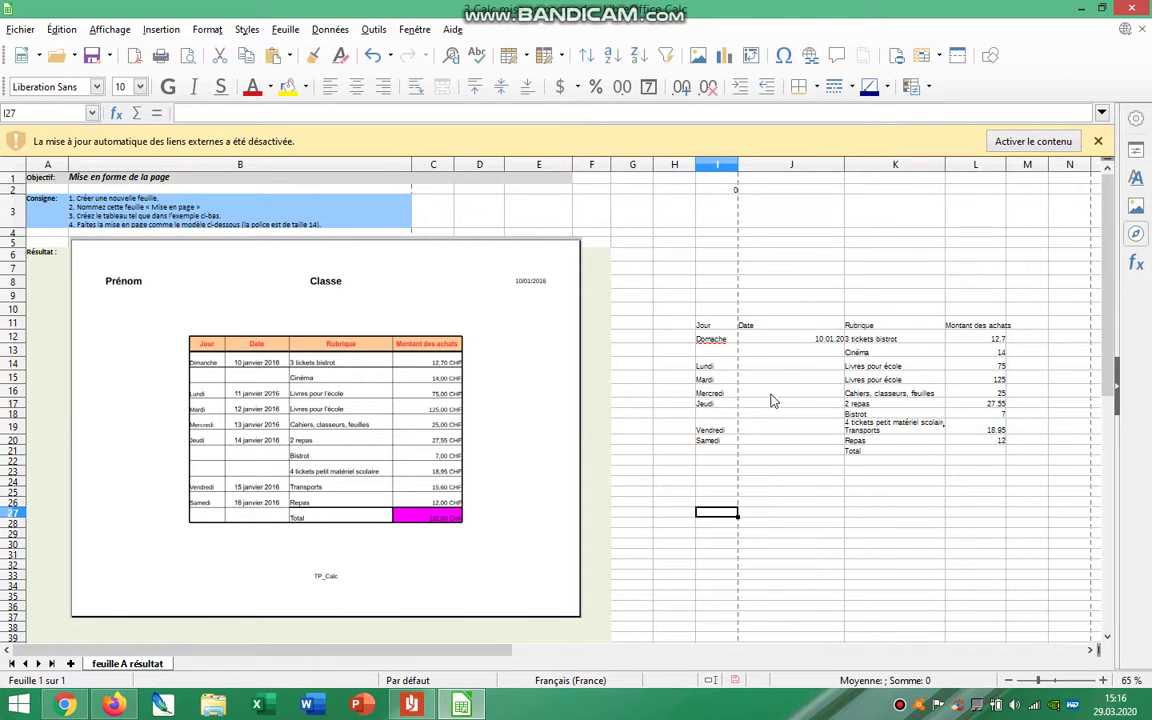
# Correct the misspelled weekday in cell I12 to Dimanche and dismiss the notice about external links.
pyautogui.click(708, 345)
pyautogui.doubleClick(708, 343)
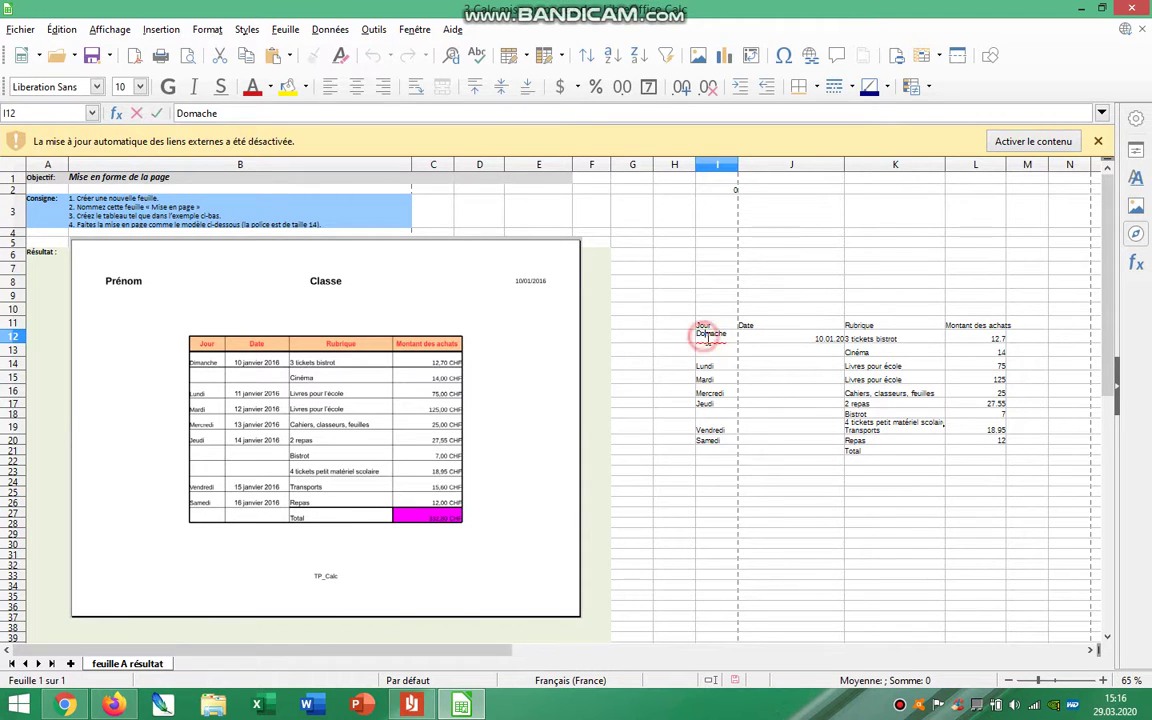
pyautogui.press('Return')
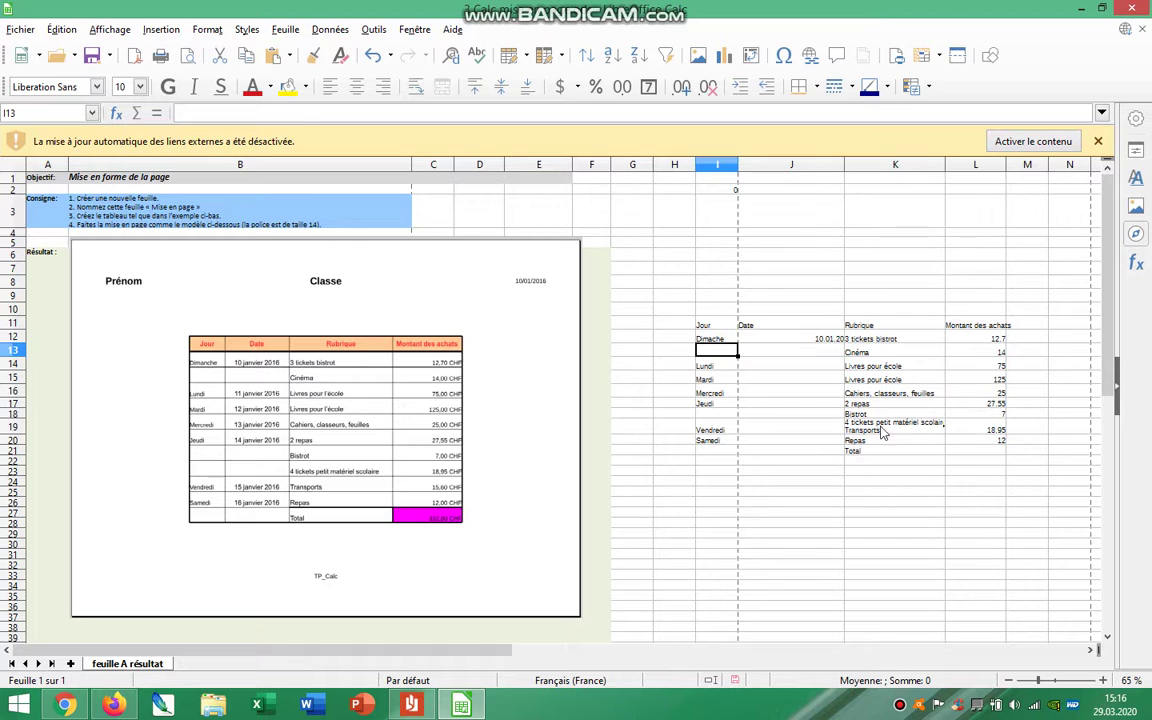
pyautogui.click(882, 428)
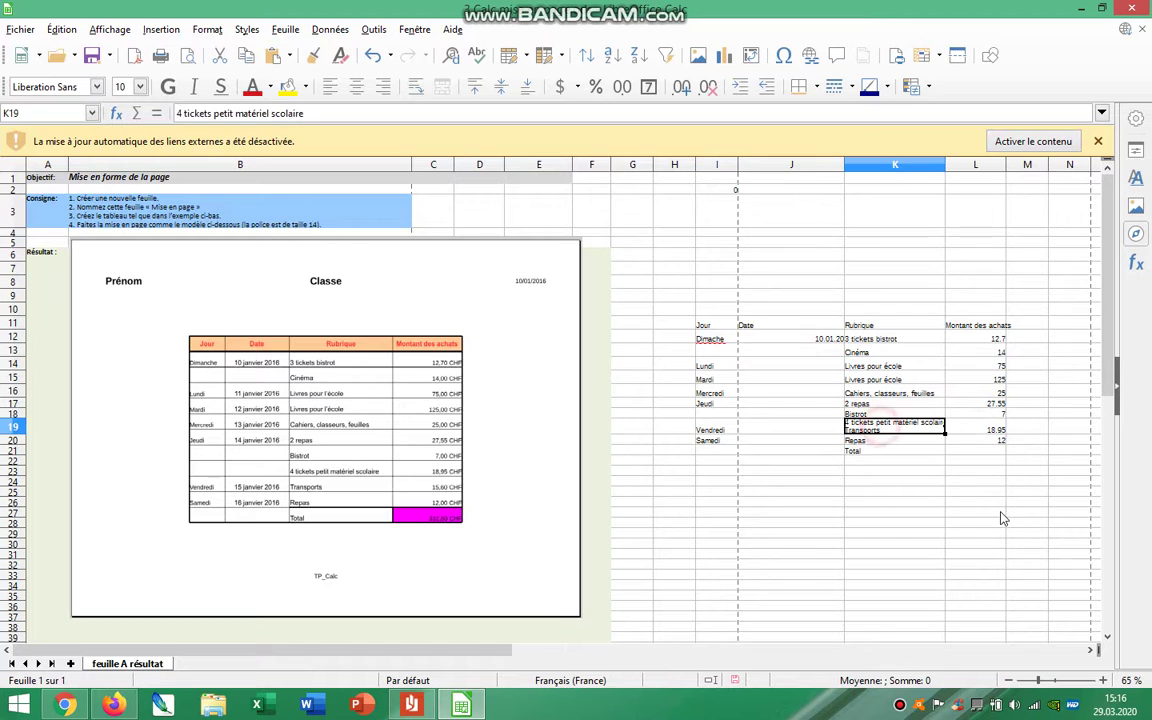
pyautogui.doubleClick(712, 340)
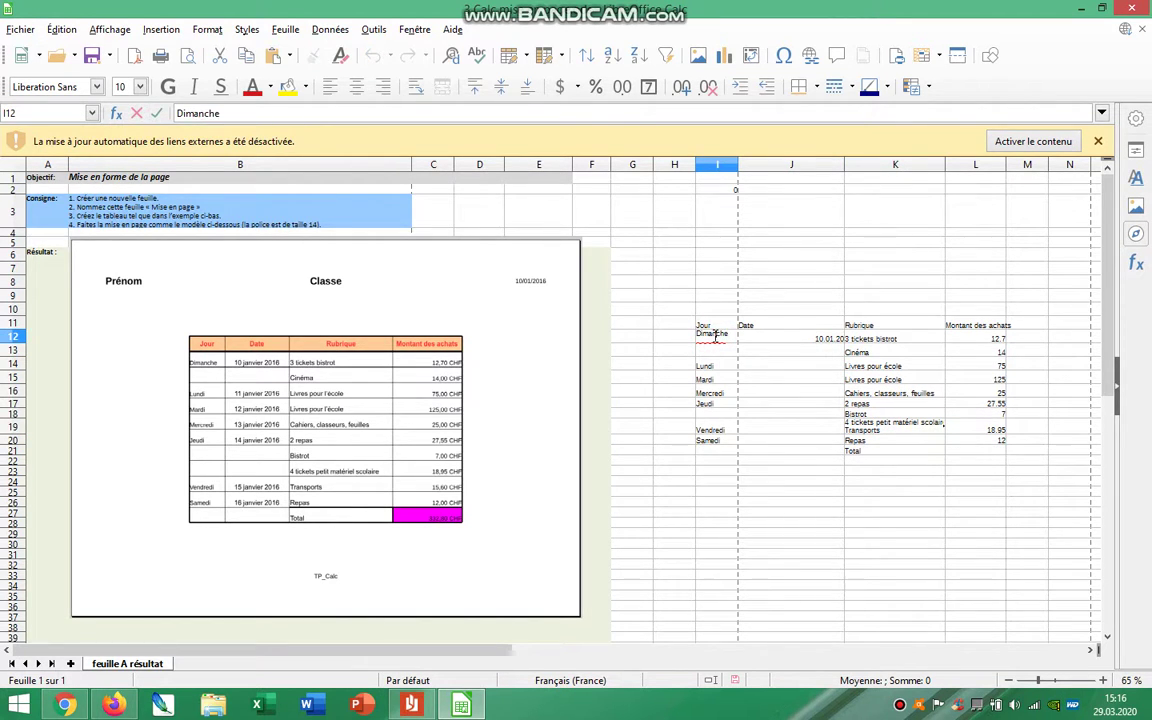
pyautogui.press('Return')
pyautogui.click(966, 403)
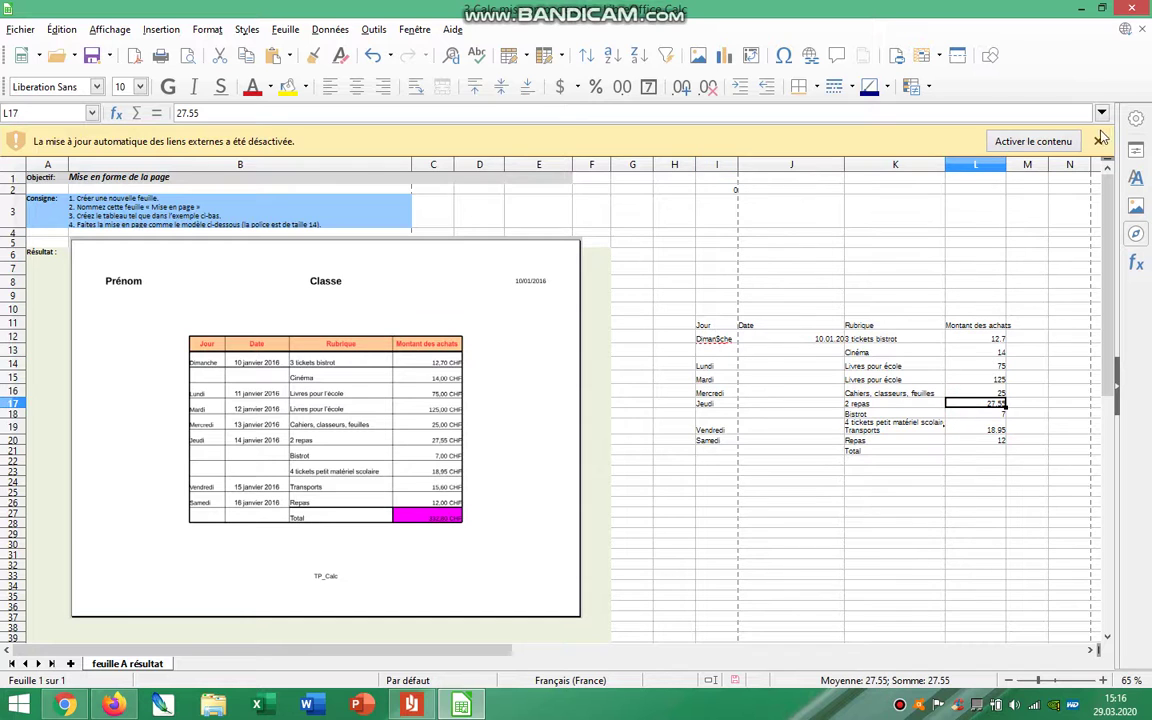
pyautogui.click(1098, 141)
pyautogui.click(1039, 410)
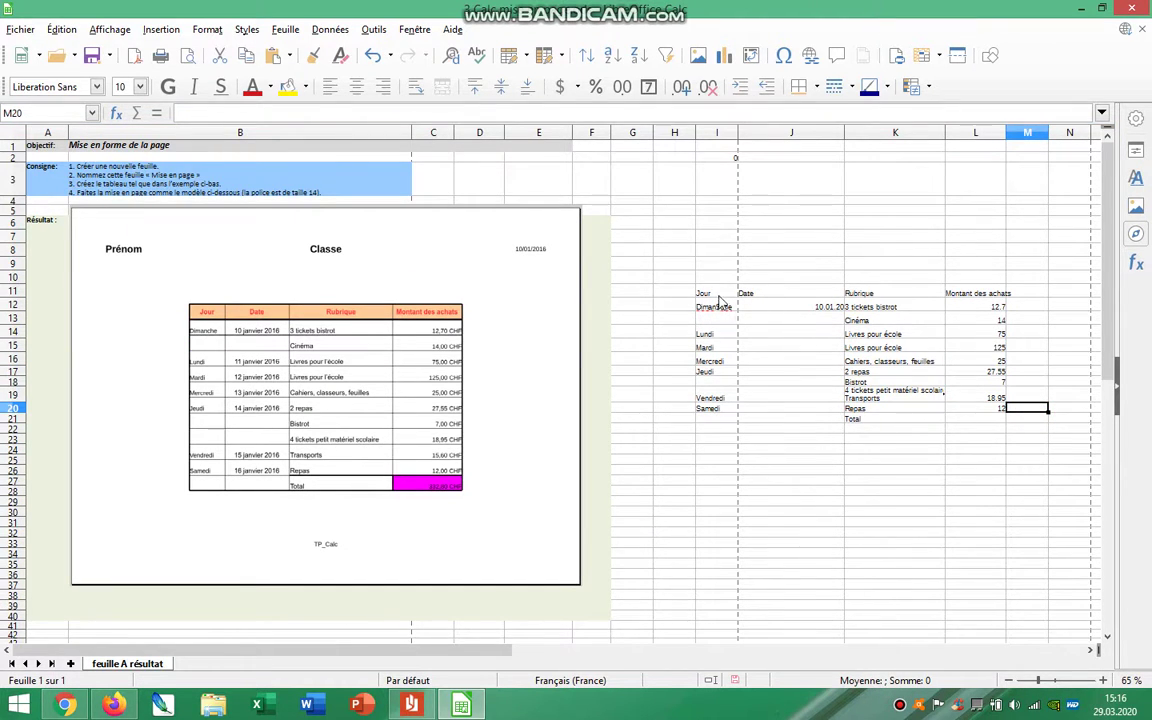
# Open the cell border settings for the table I11:L21 and choose a solid line 2 pt wide.
pyautogui.moveTo(711, 295); pyautogui.dragTo(988, 421)
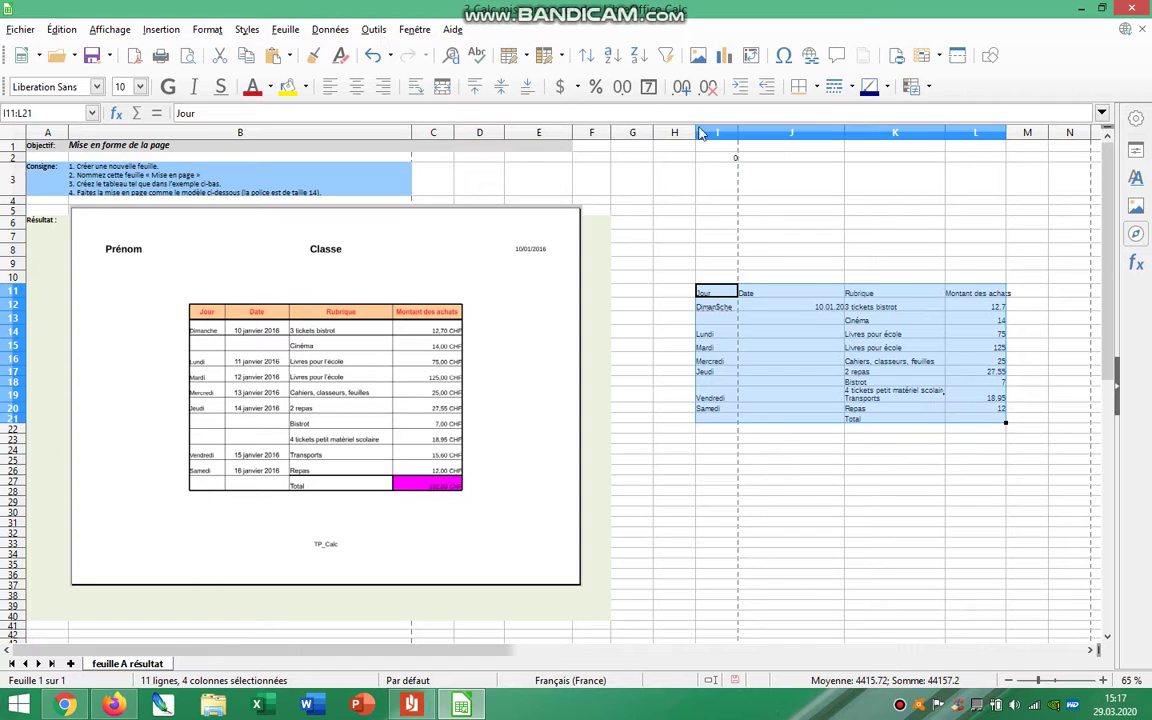
pyautogui.click(208, 29)
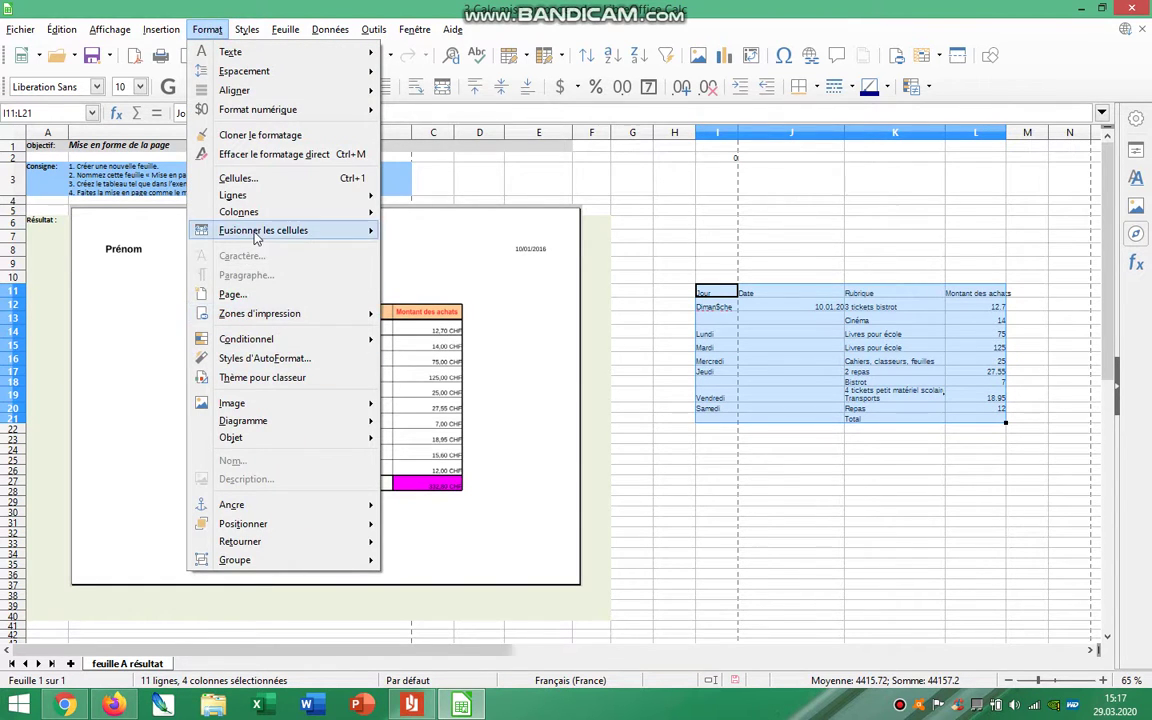
pyautogui.click(250, 178)
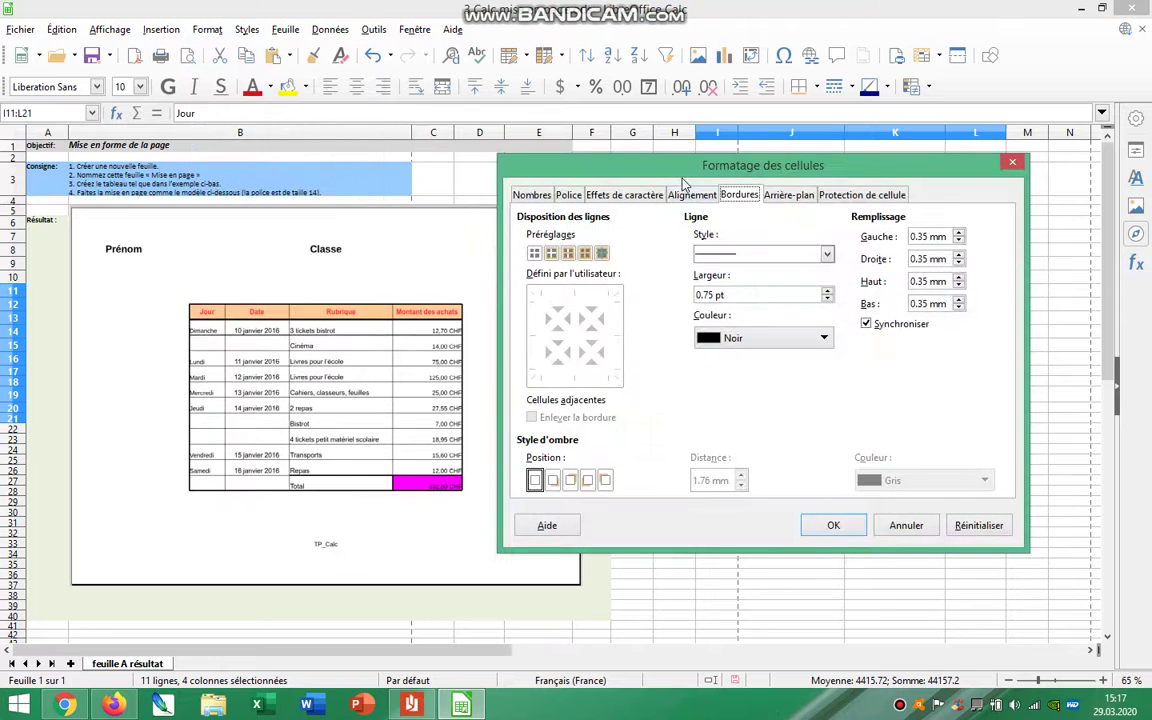
pyautogui.moveTo(679, 170); pyautogui.dragTo(446, 48)
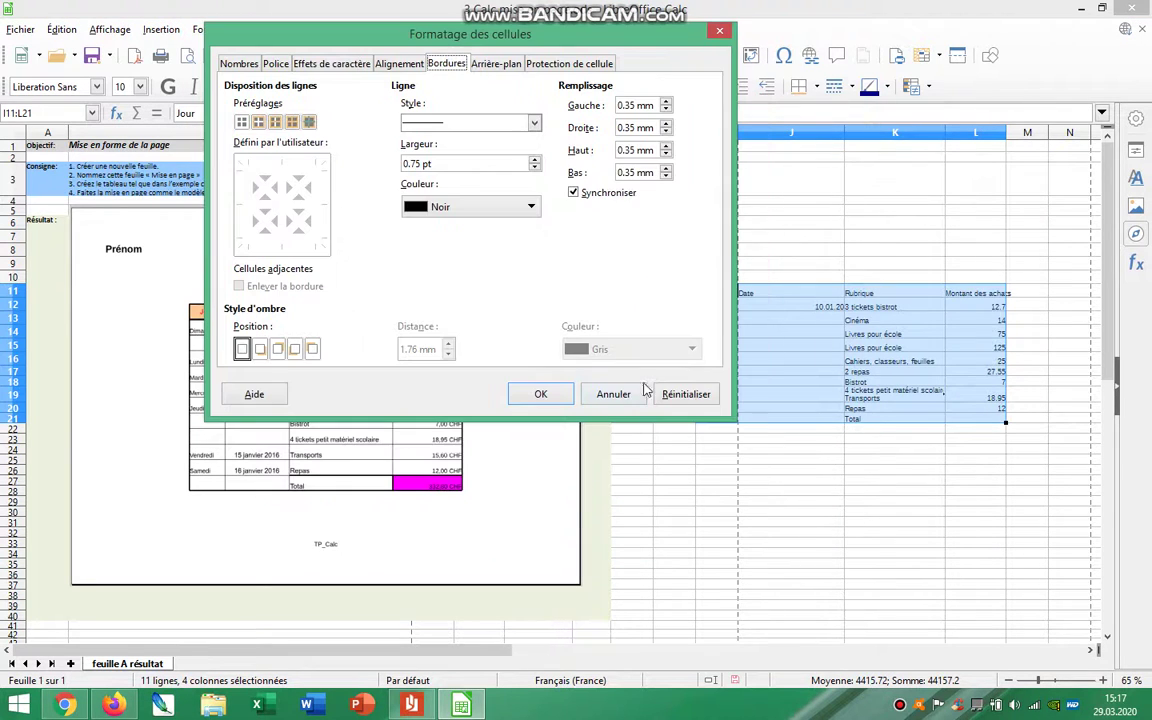
pyautogui.click(535, 123)
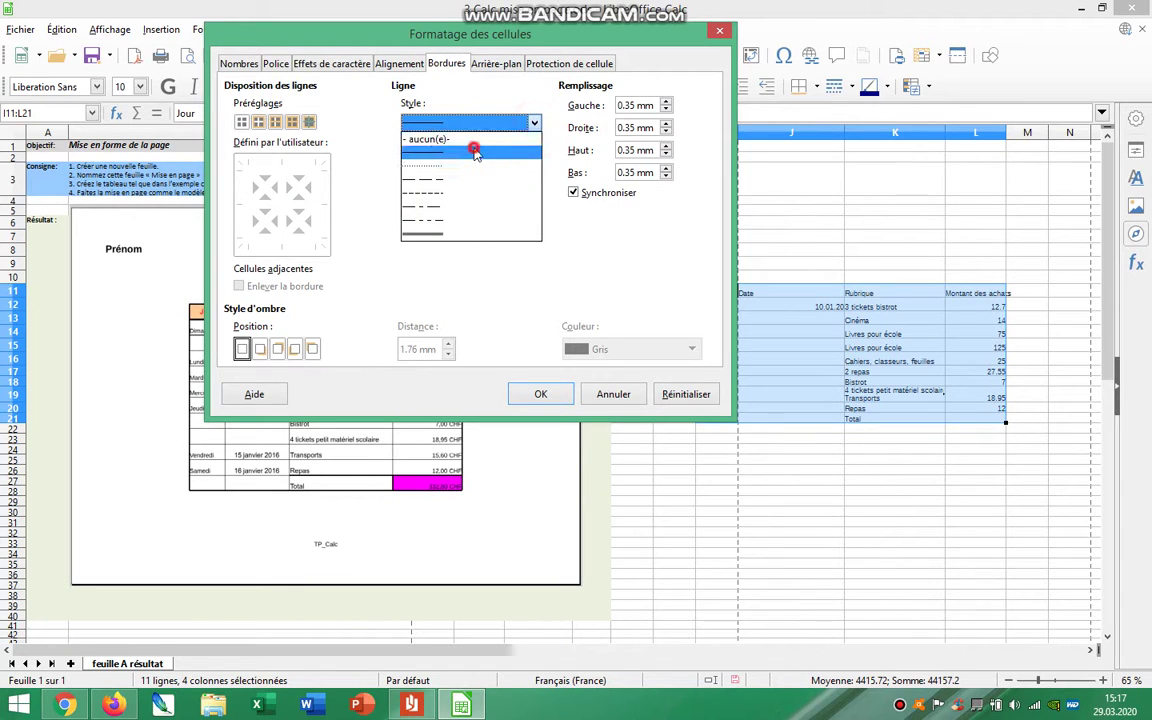
pyautogui.click(476, 149)
pyautogui.press('Tab')
pyautogui.write('2')
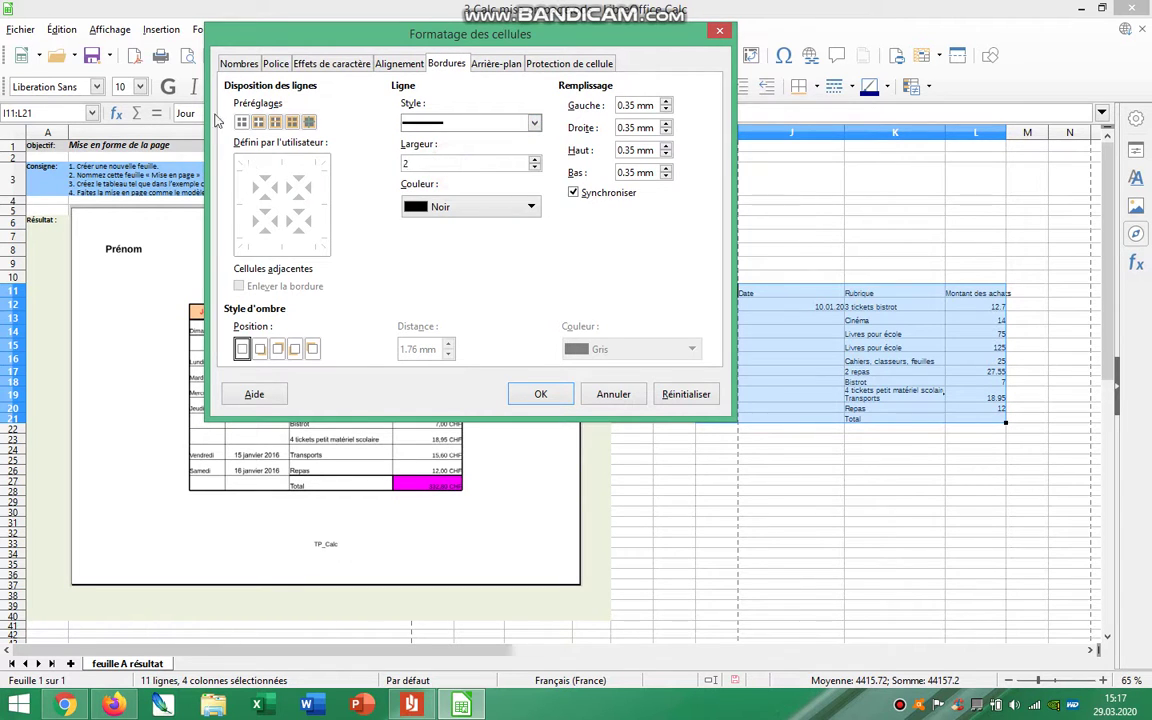
# Clear the stray diagonal borders and apply the 2 pt line to all four outer edges of I11:L21.
pyautogui.click(289, 194)
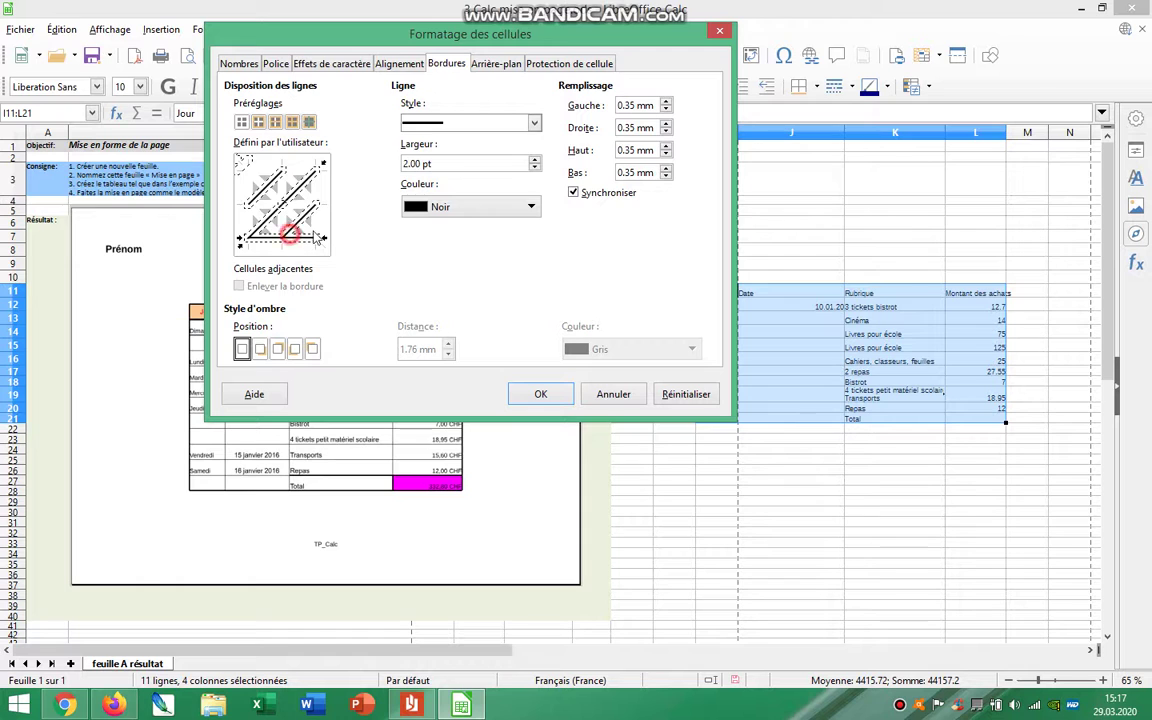
pyautogui.click(241, 121)
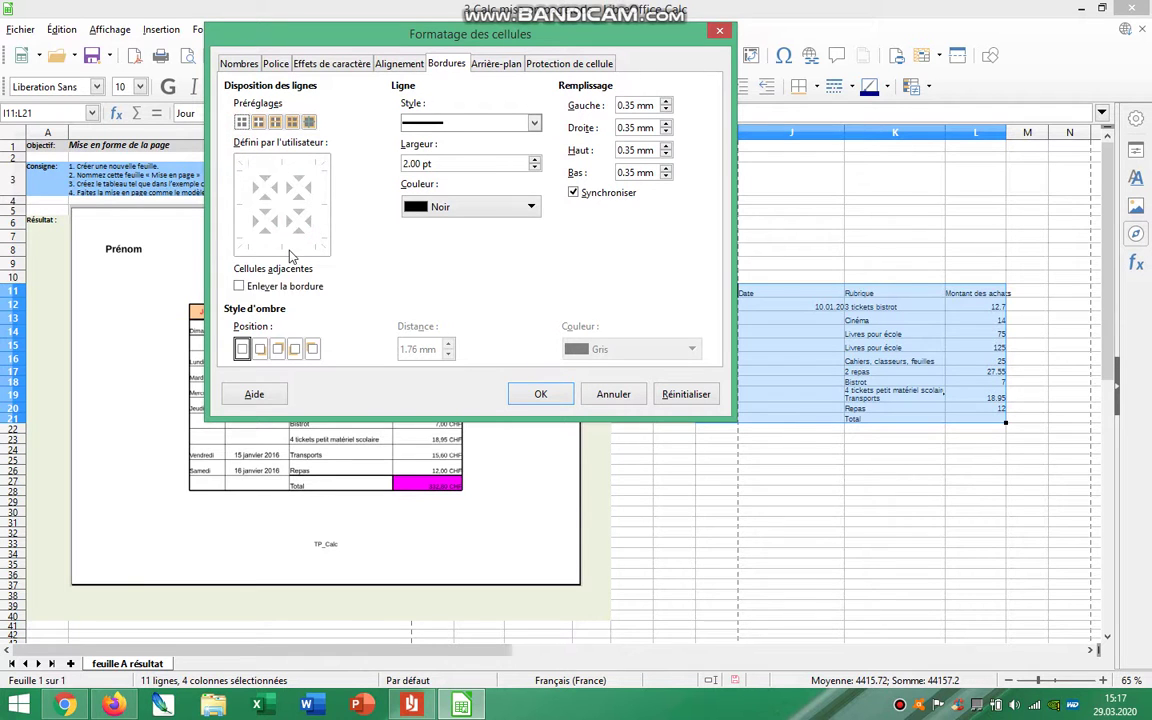
pyautogui.click(284, 233)
pyautogui.click(313, 221)
pyautogui.click(280, 170)
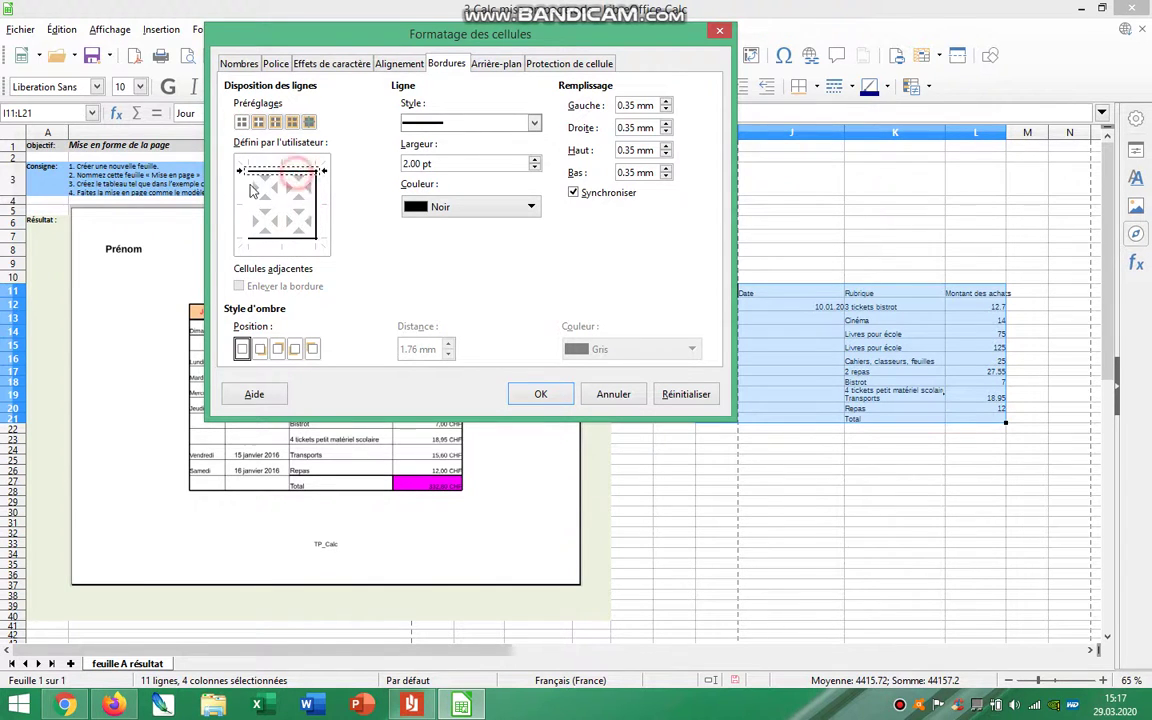
pyautogui.click(248, 190)
pyautogui.click(540, 394)
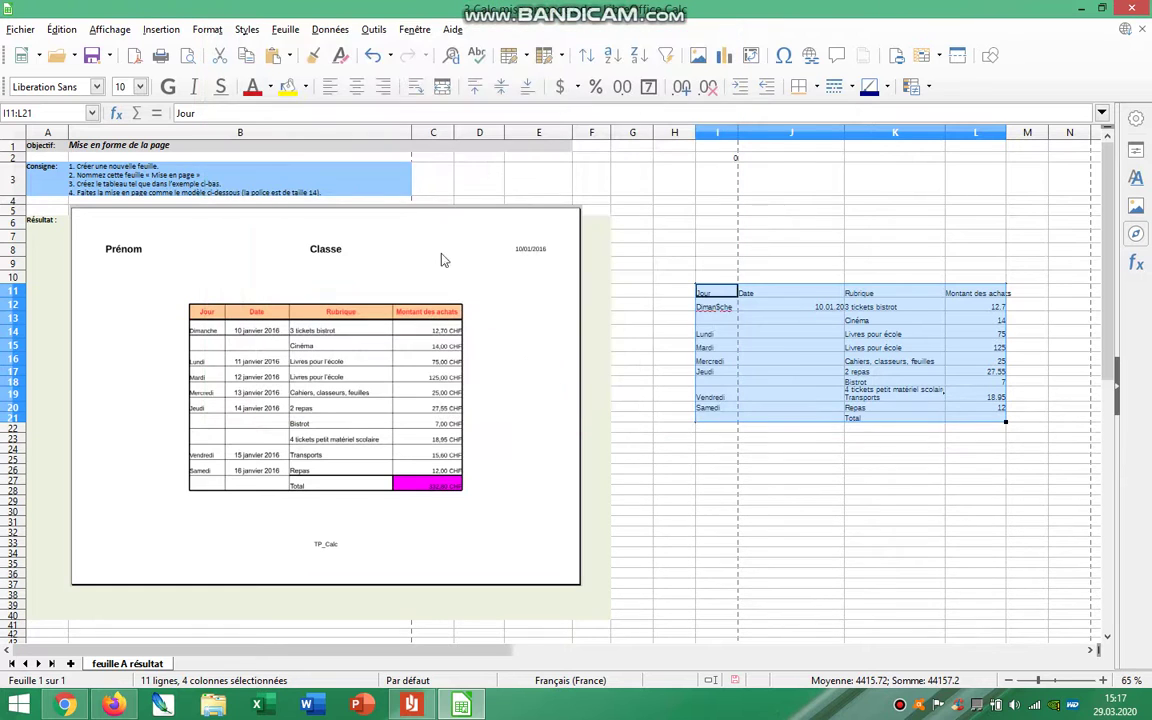
# Set the border width of I11:L21 to 1 pt and add horizontal and vertical inner lines.
pyautogui.click(893, 360)
pyautogui.moveTo(700, 293); pyautogui.dragTo(1005, 420)
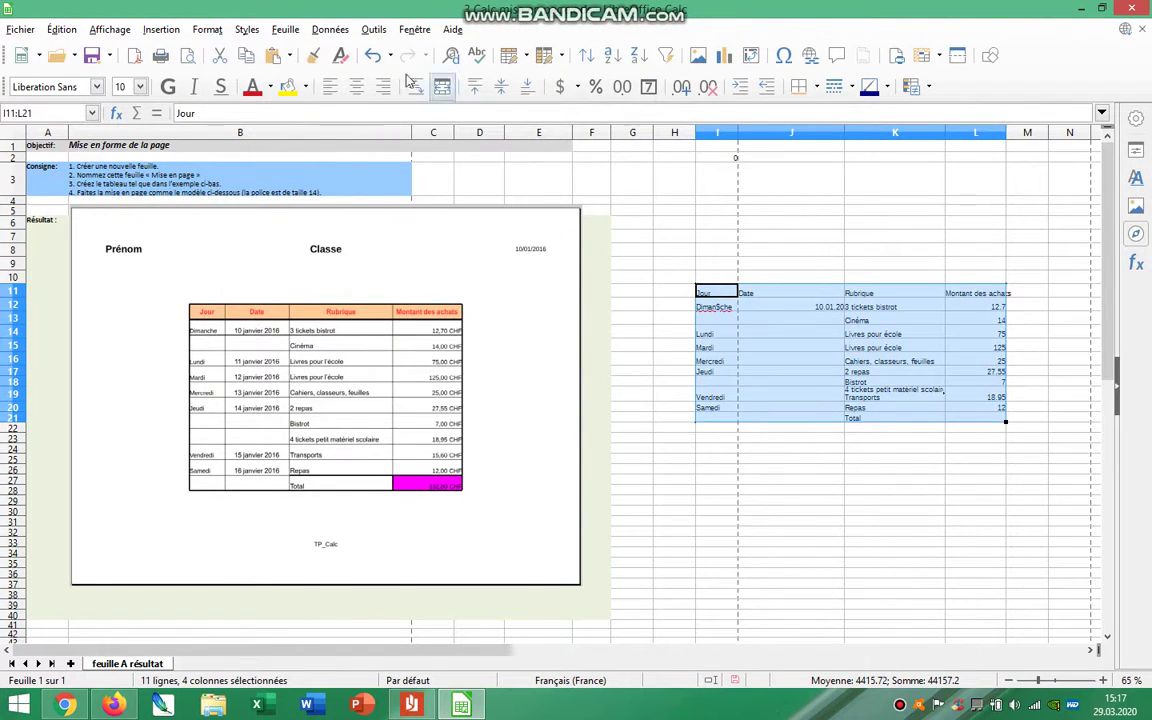
pyautogui.click(203, 31)
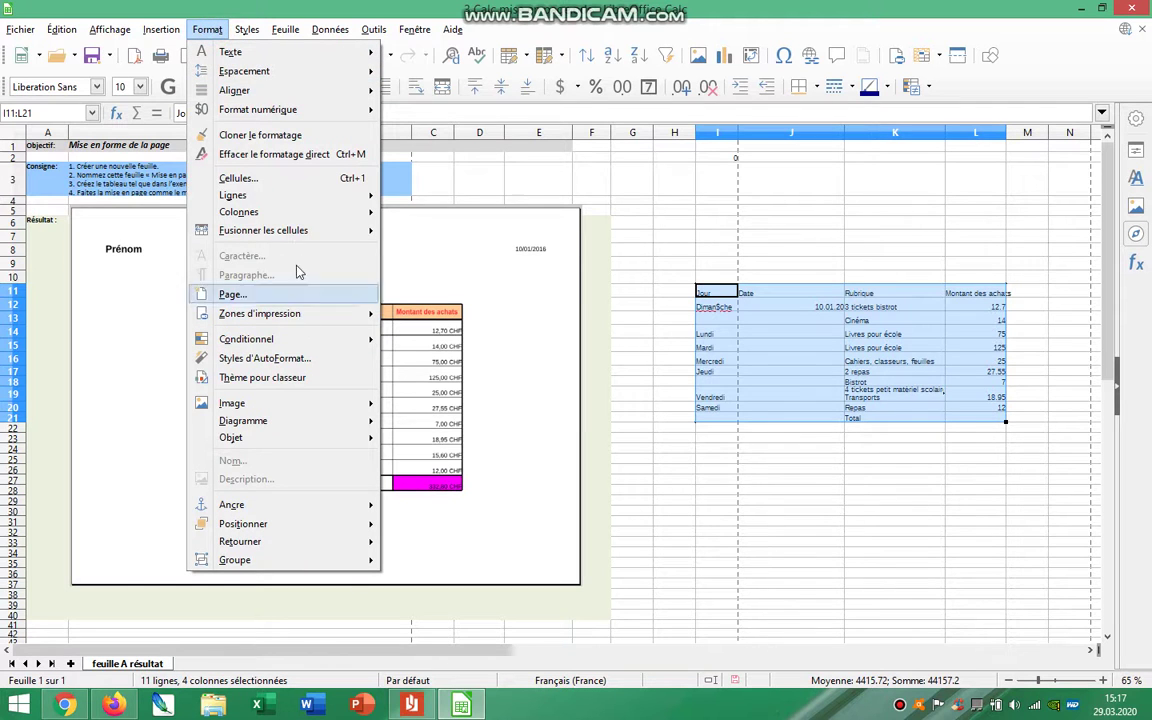
pyautogui.click(284, 182)
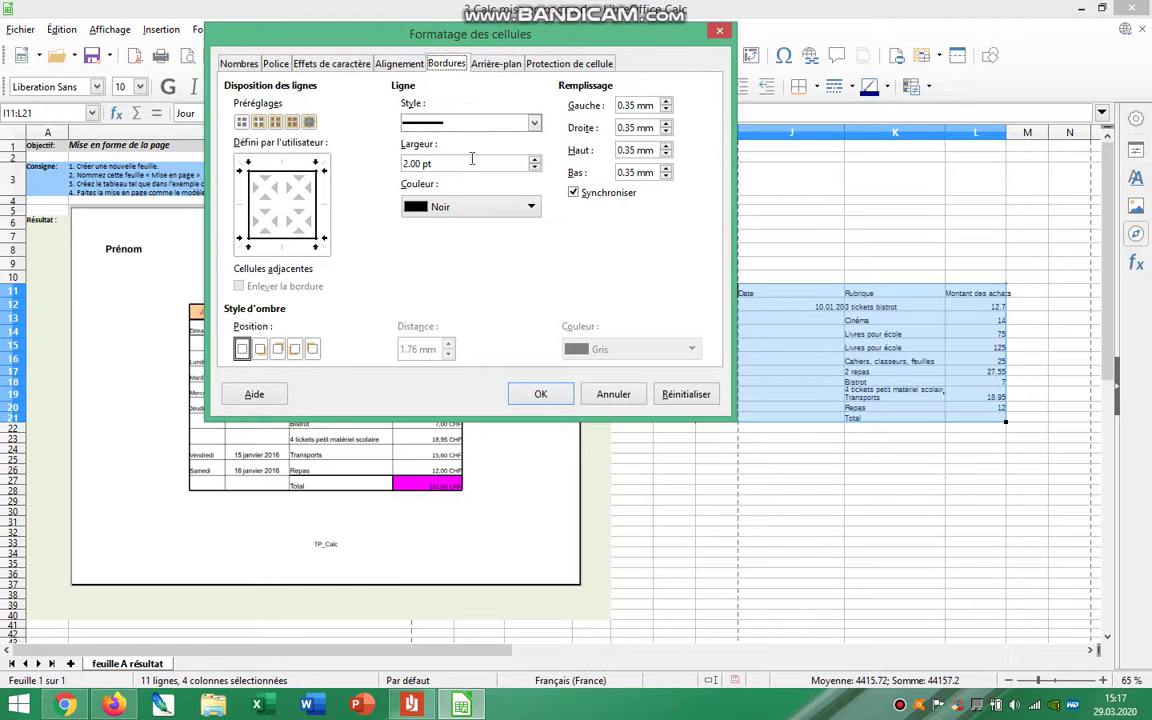
pyautogui.click(470, 122)
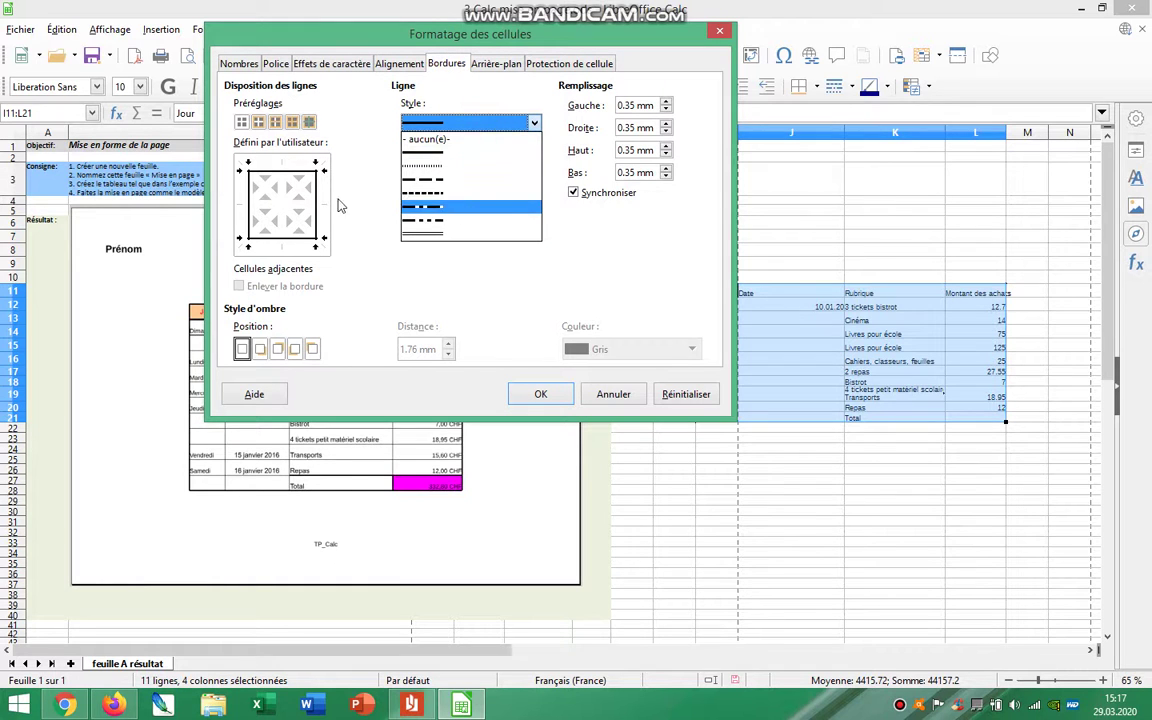
pyautogui.click(572, 235)
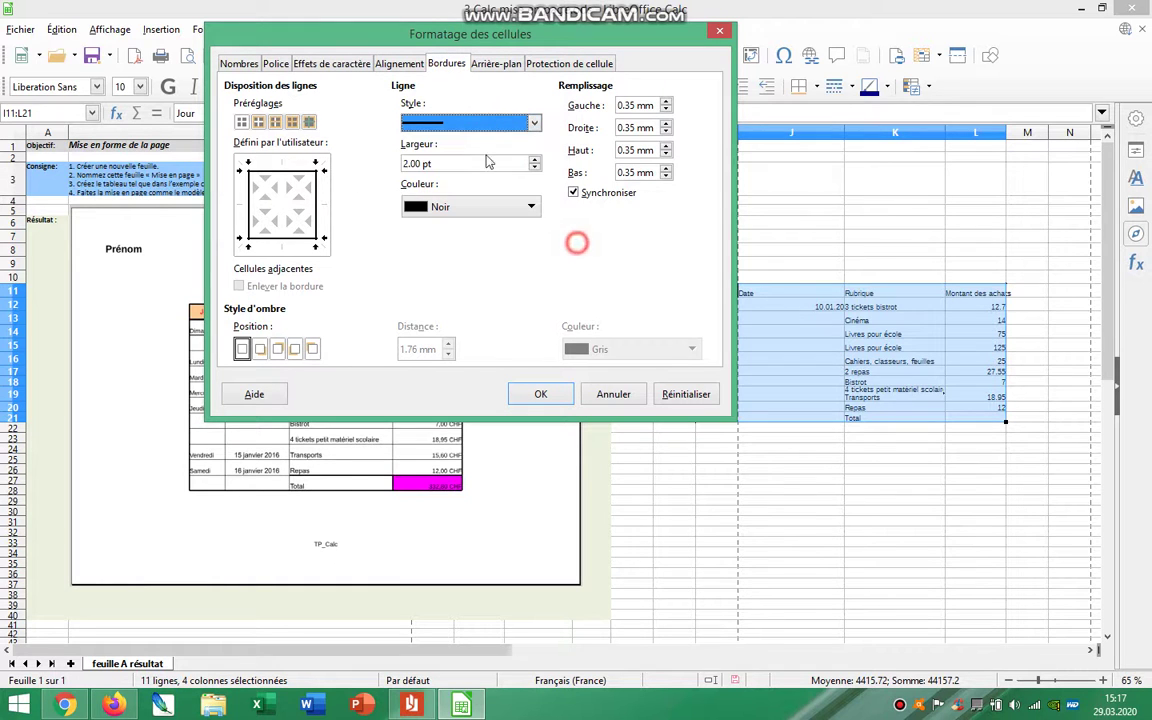
pyautogui.tripleClick(463, 161)
pyautogui.write('1')
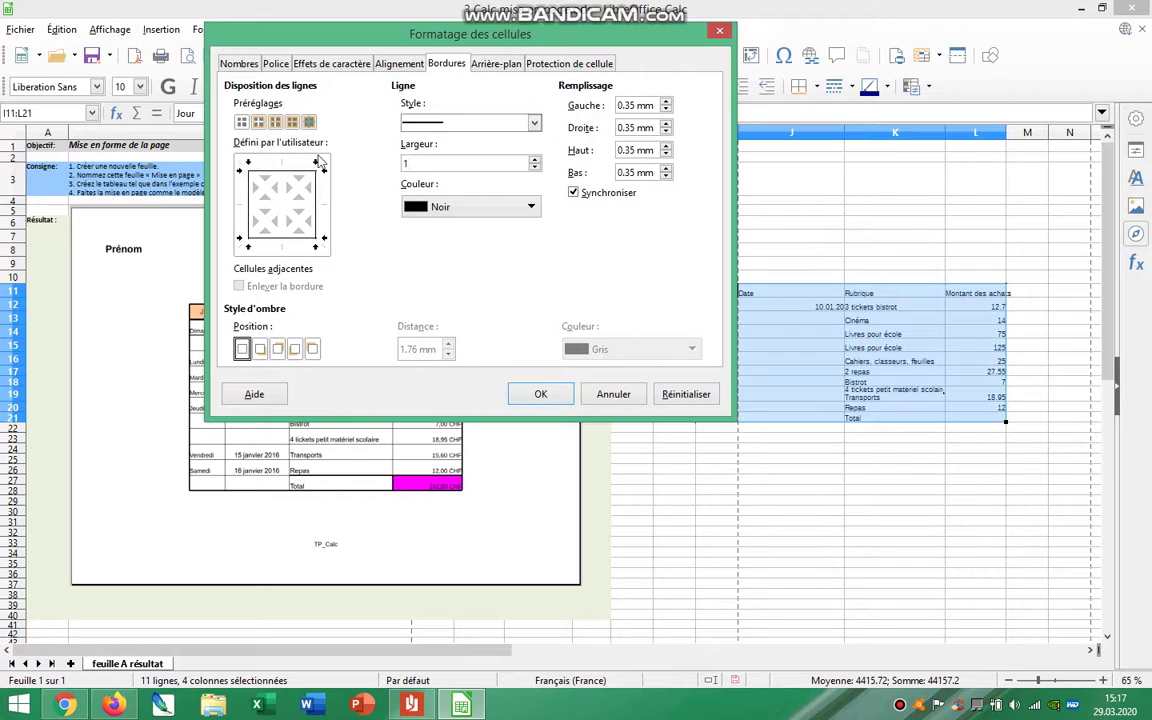
pyautogui.click(262, 190)
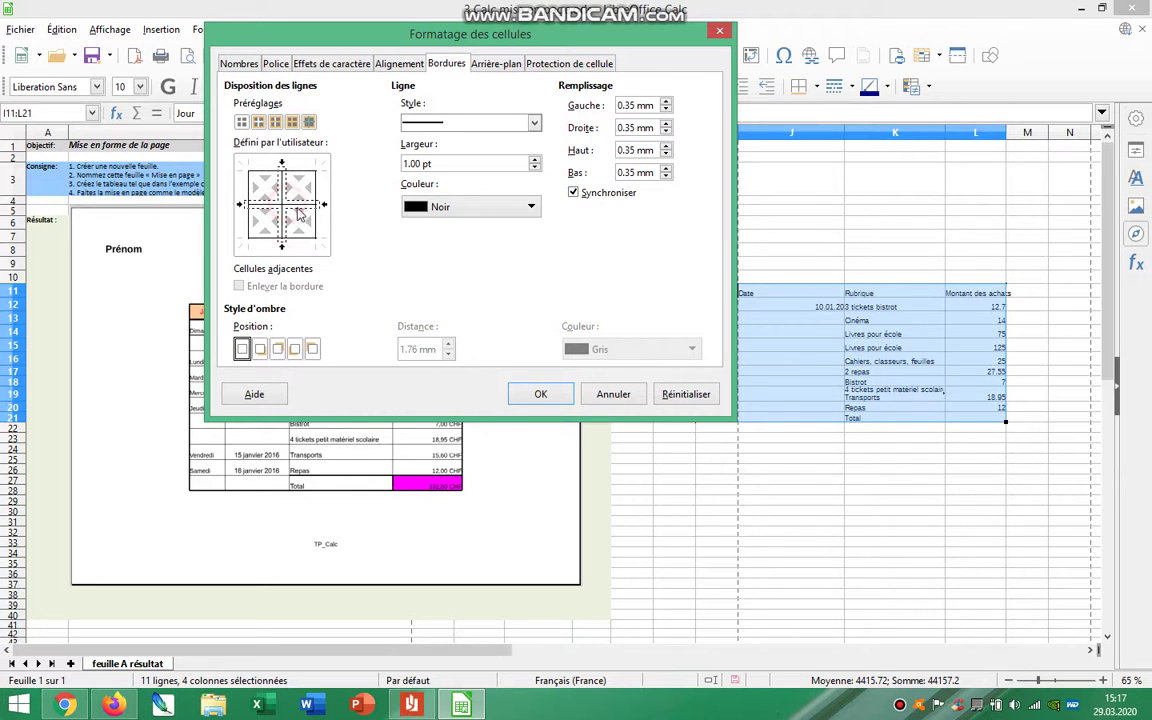
pyautogui.click(541, 394)
pyautogui.click(912, 468)
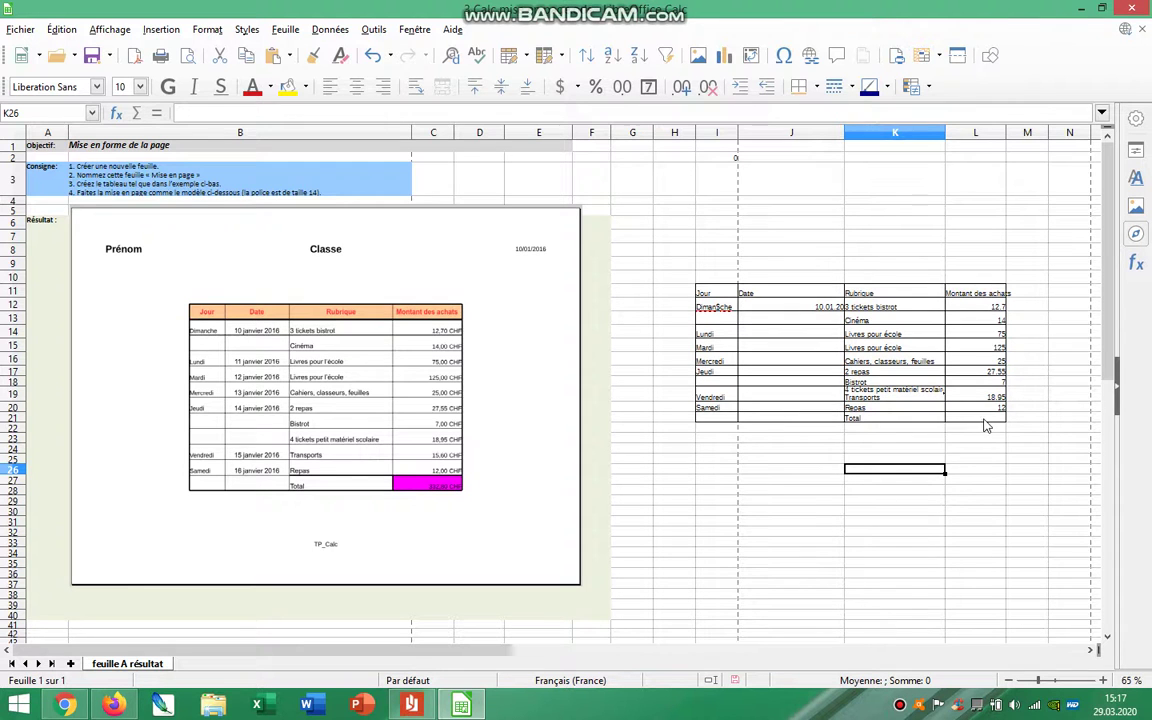
# Select the whole purchases table I11:L21 and open its cell formatting border settings.
pyautogui.moveTo(990, 418); pyautogui.dragTo(724, 421)
pyautogui.keyDown('ctrl'); pyautogui.scroll(2, 977, 541); pyautogui.keyUp('ctrl')
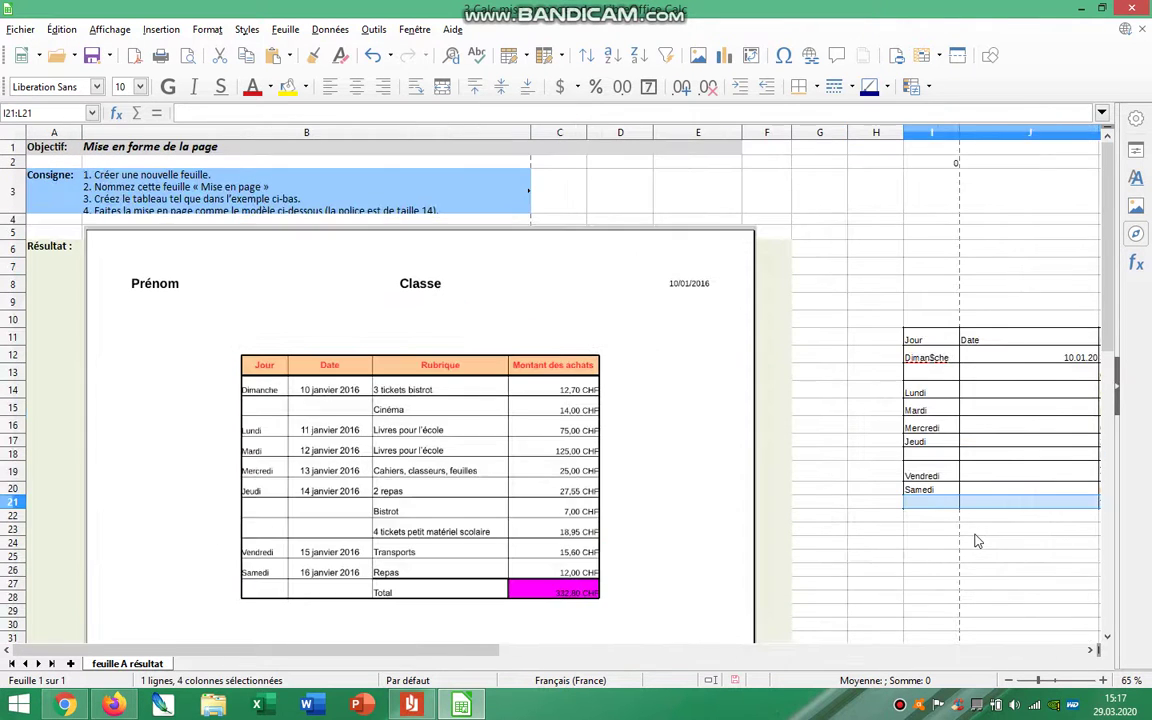
pyautogui.moveTo(485, 651); pyautogui.dragTo(600, 655)
pyautogui.click(681, 617)
pyautogui.click(812, 537)
pyautogui.moveTo(783, 509); pyautogui.dragTo(405, 335)
pyautogui.click(216, 30)
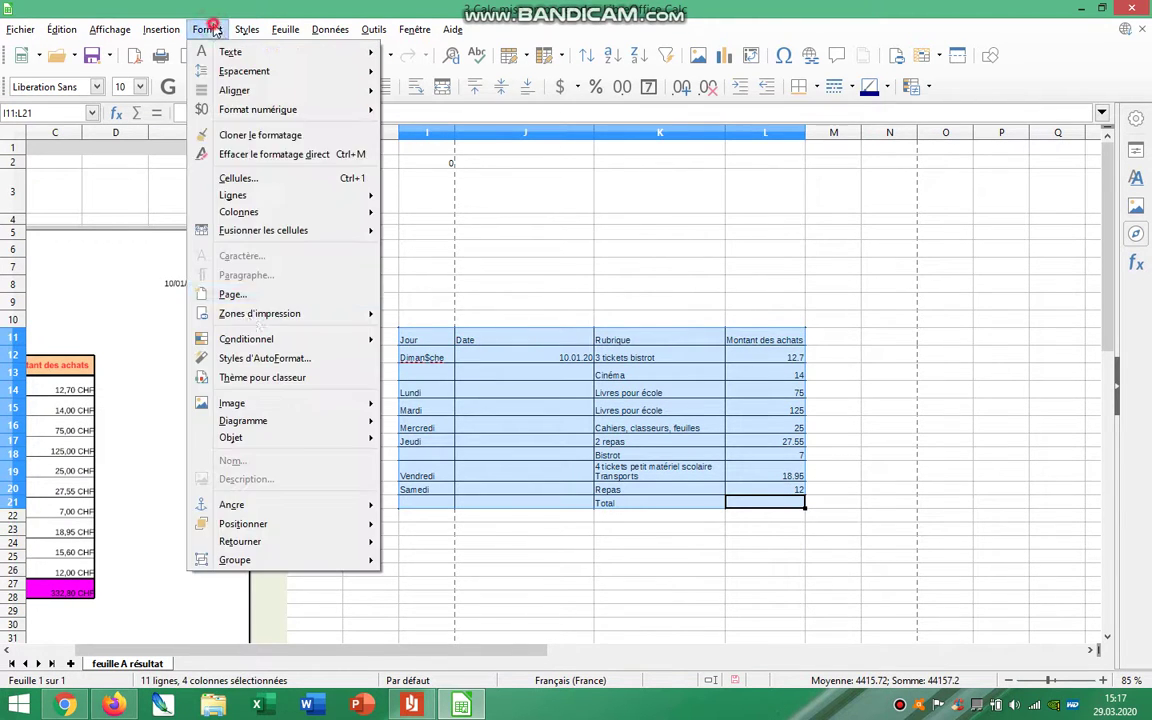
pyautogui.click(240, 162)
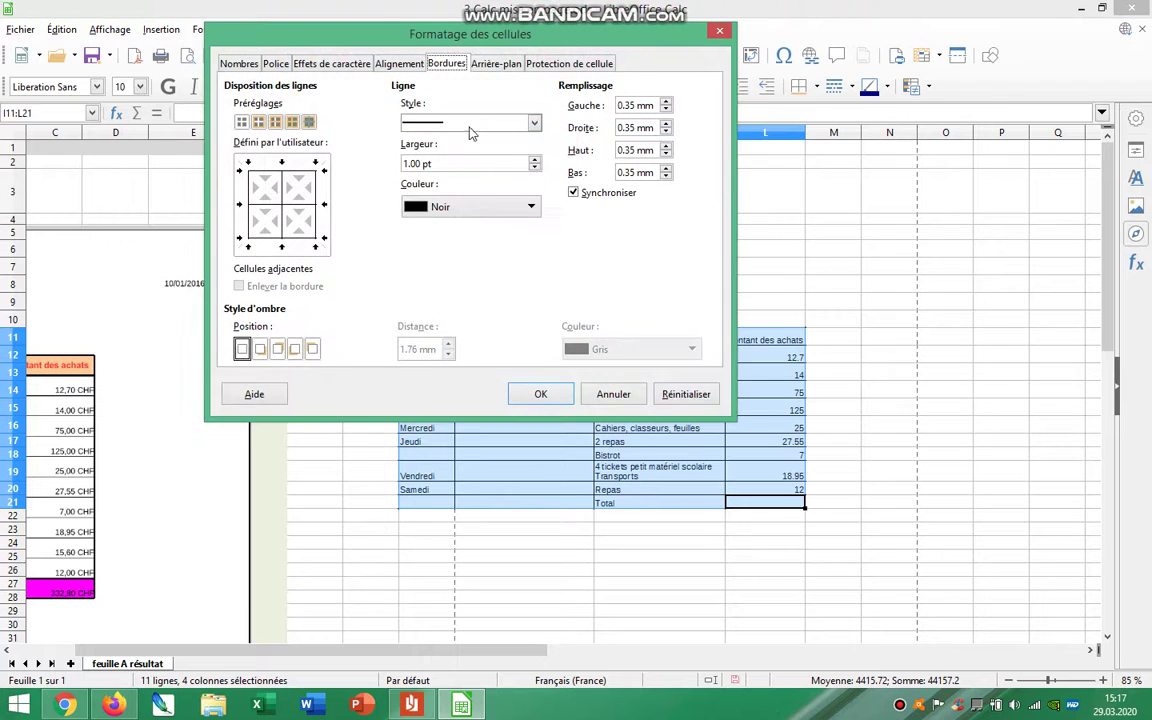
# Choose a solid border line for I11:L21 and set its width to 2.25 pt.
pyautogui.click(534, 122)
pyautogui.click(485, 156)
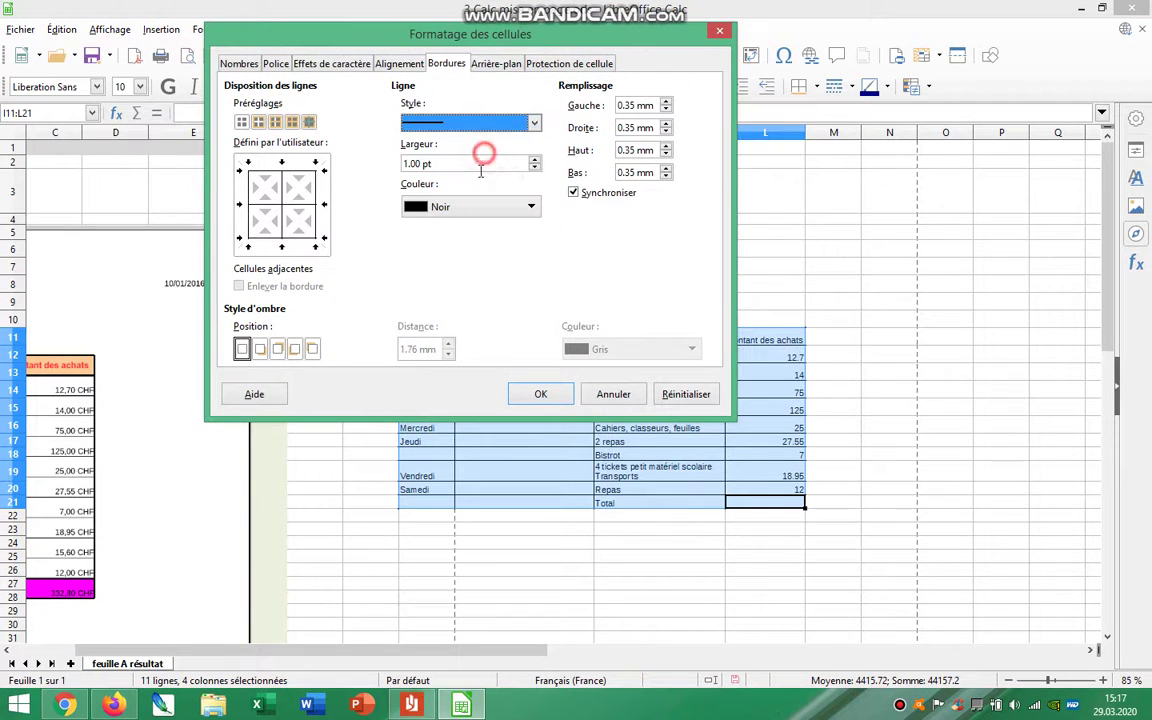
pyautogui.click(532, 161)
pyautogui.click(533, 160)
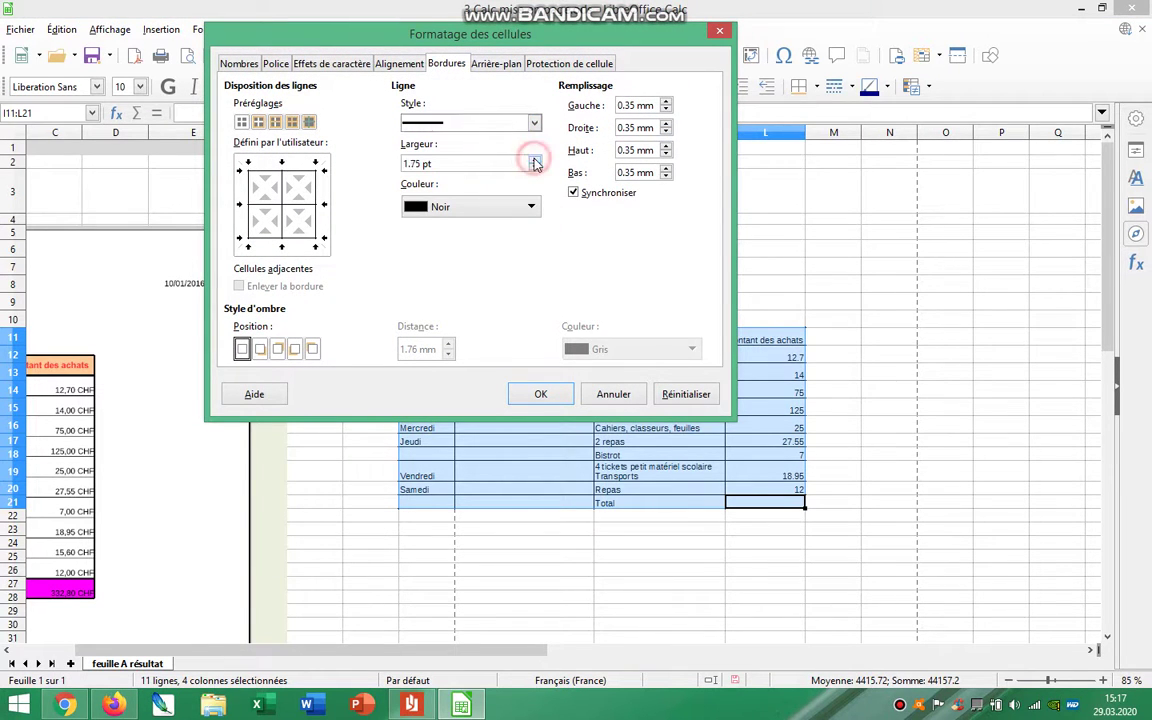
pyautogui.click(533, 160)
pyautogui.click(533, 160)
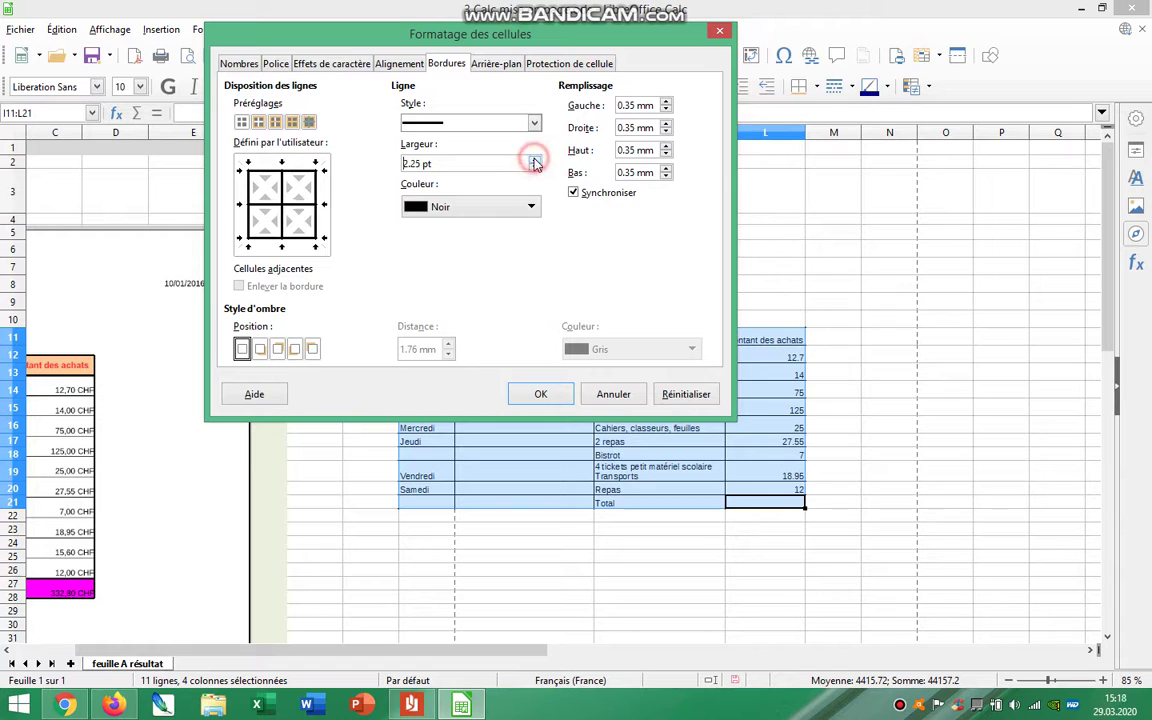
# Restrict the 2.25 pt line to the outer edges of I11:L21, exclude the inner lines, and apply the borders.
pyautogui.click(292, 206)
pyautogui.click(281, 226)
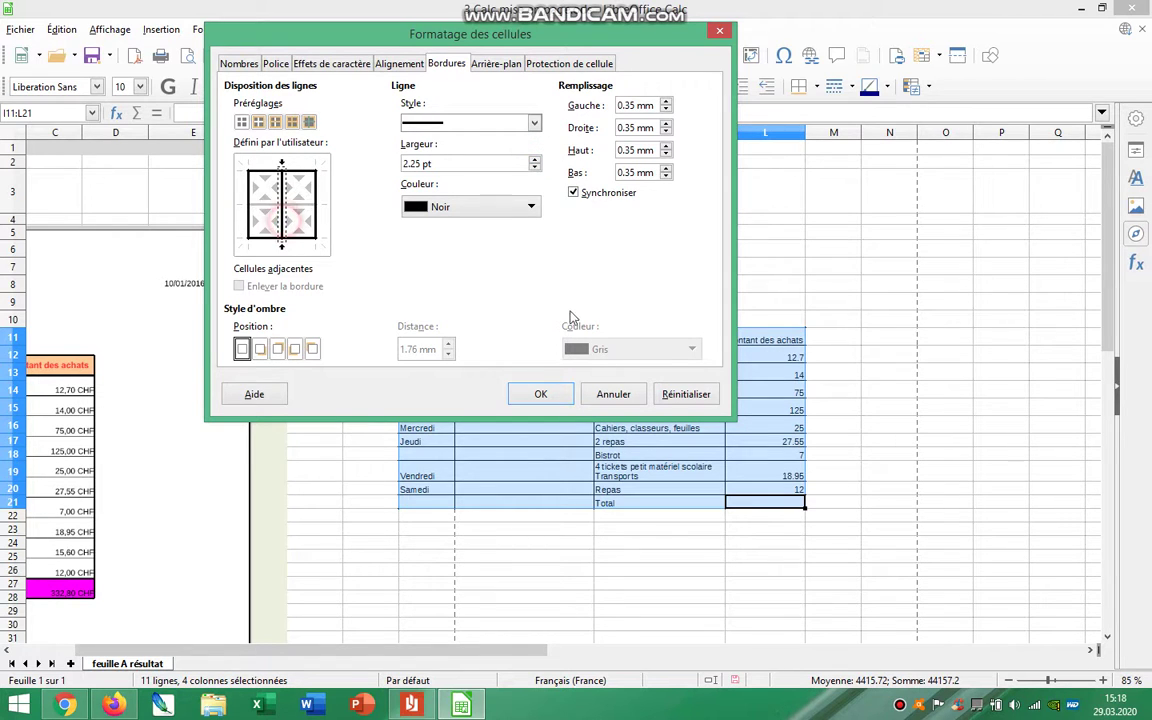
pyautogui.click(281, 226)
pyautogui.click(281, 226)
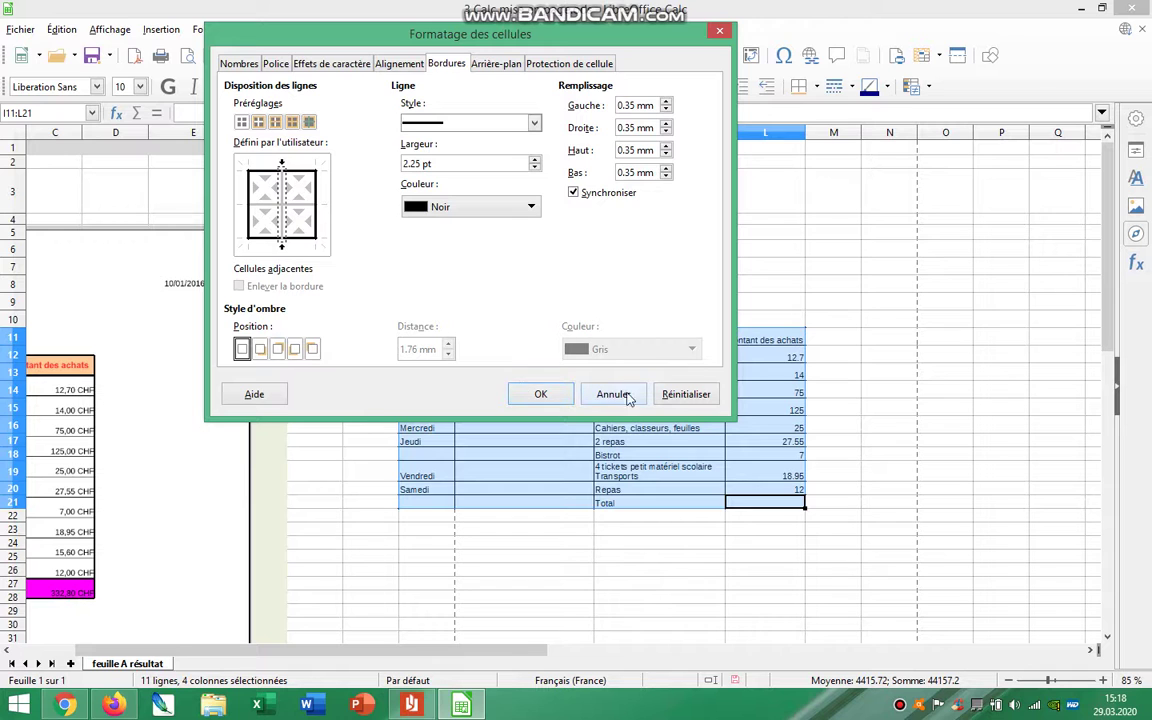
pyautogui.click(545, 396)
pyautogui.click(841, 406)
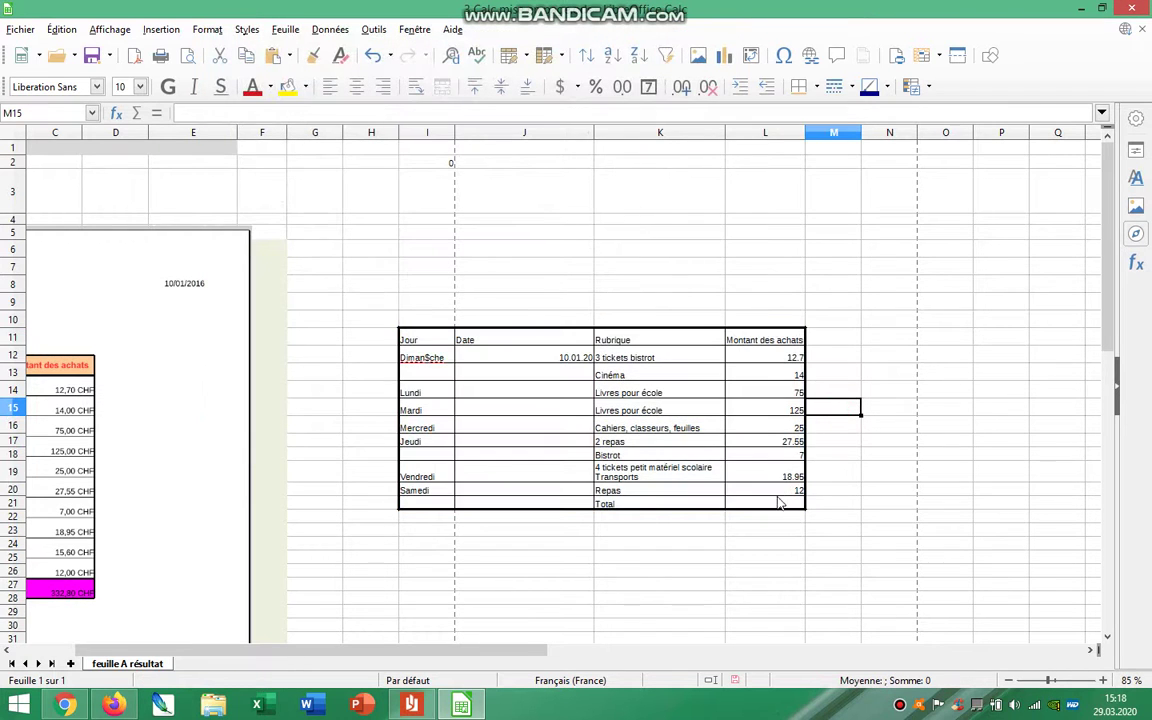
# Add a solid 2.25 pt line to the top edge of the Total row I21:L21 in its border settings.
pyautogui.moveTo(779, 503); pyautogui.dragTo(411, 506)
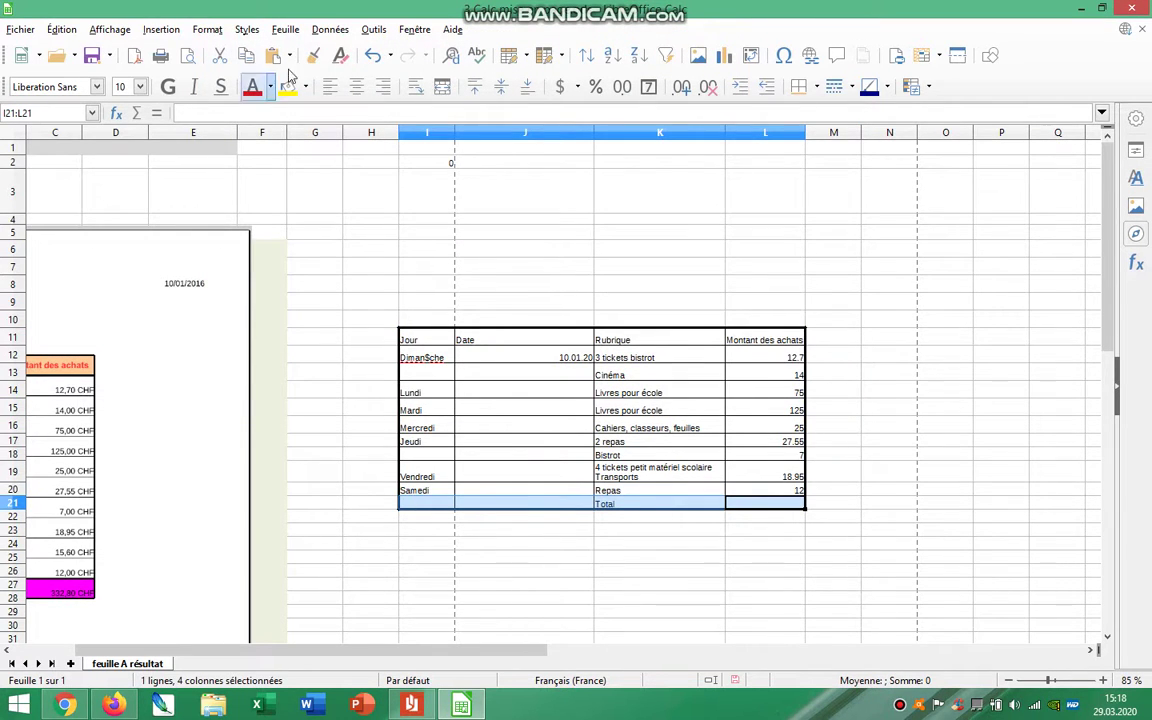
pyautogui.click(207, 29)
pyautogui.click(252, 175)
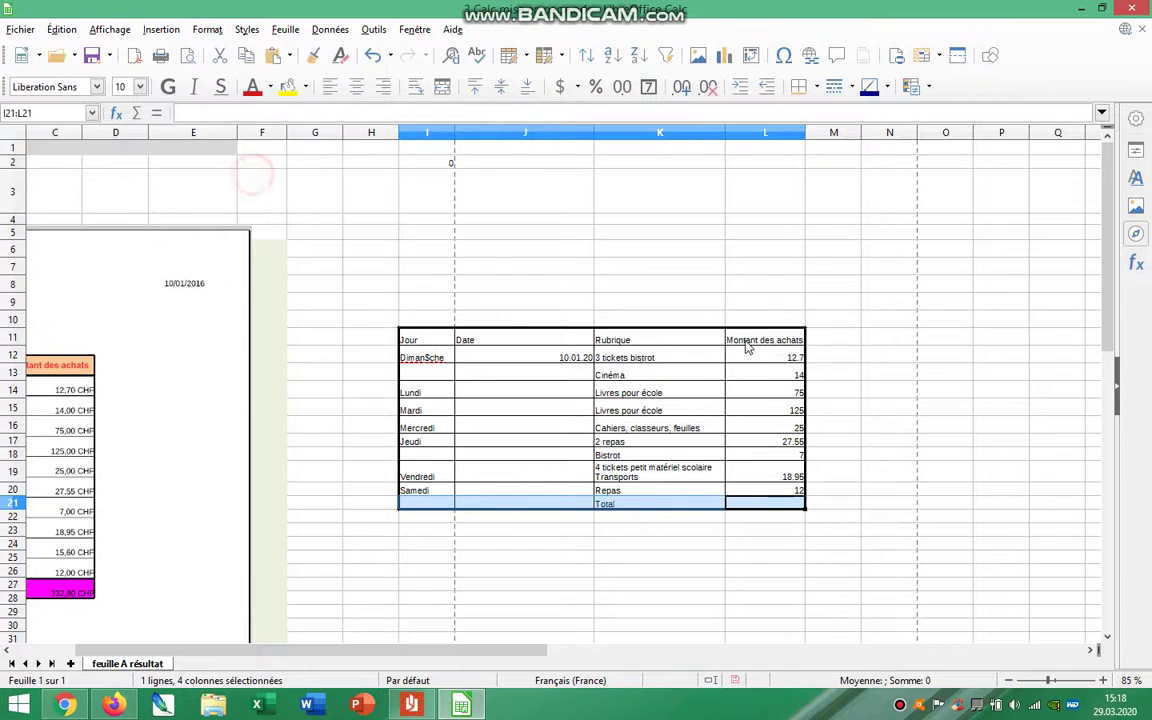
pyautogui.click(474, 122)
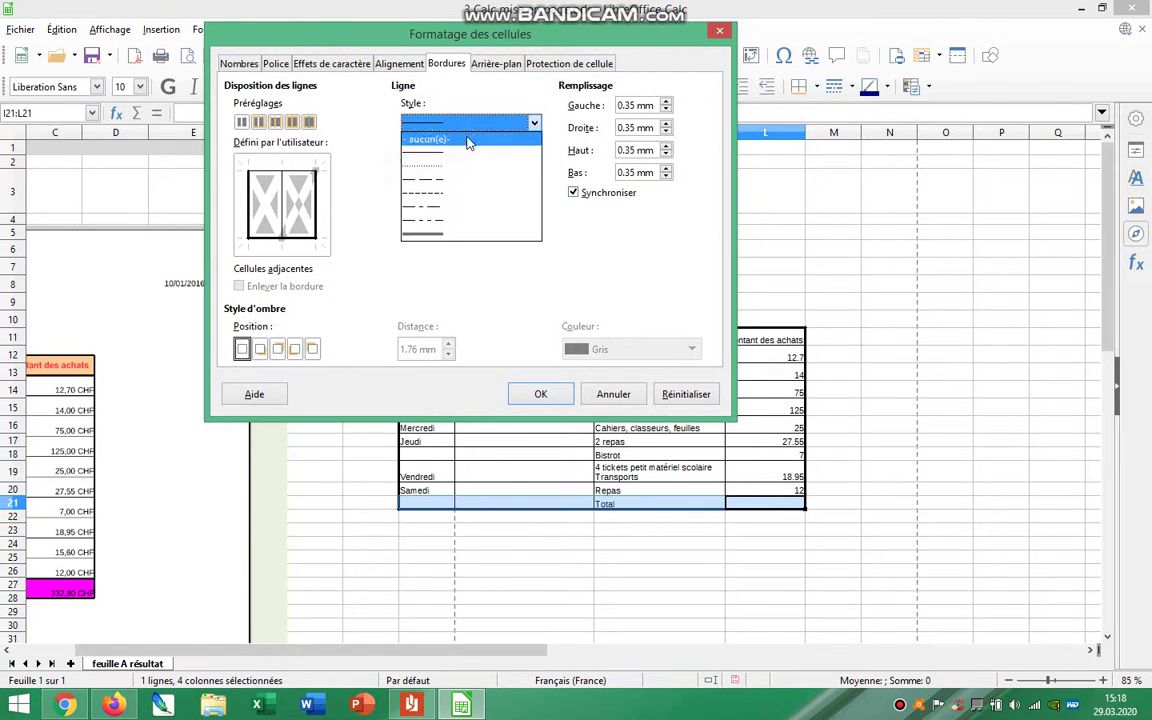
pyautogui.click(459, 150)
pyautogui.tripleClick(458, 162)
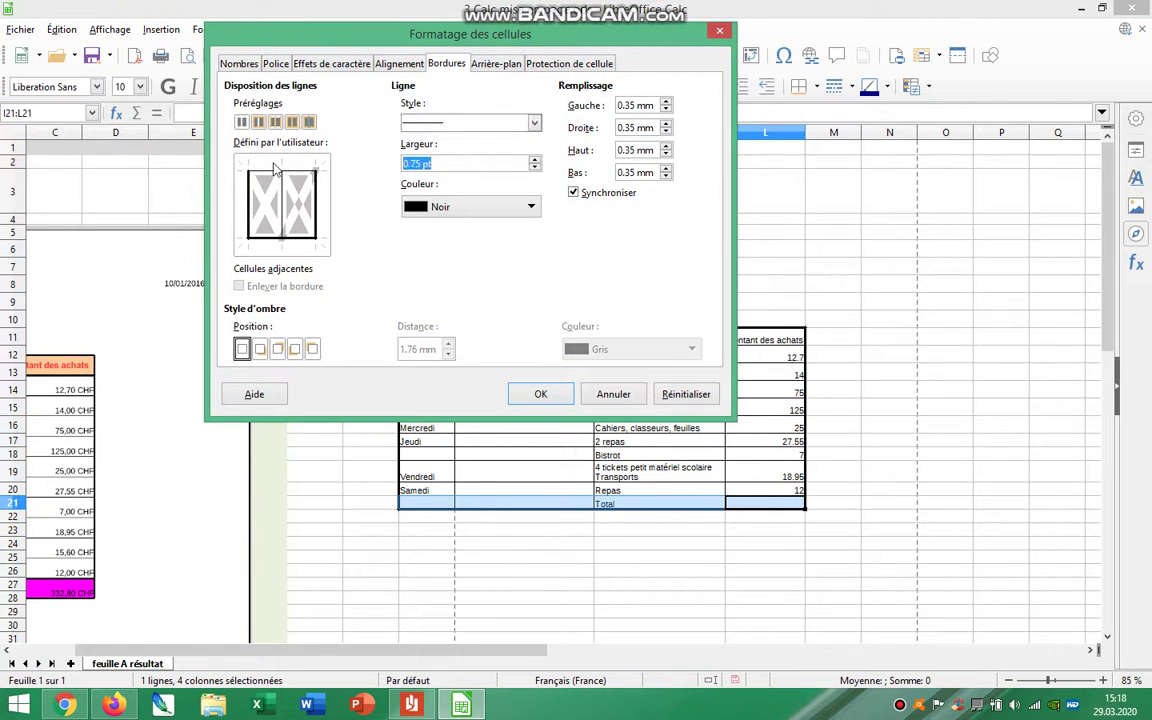
pyautogui.write('2.25')
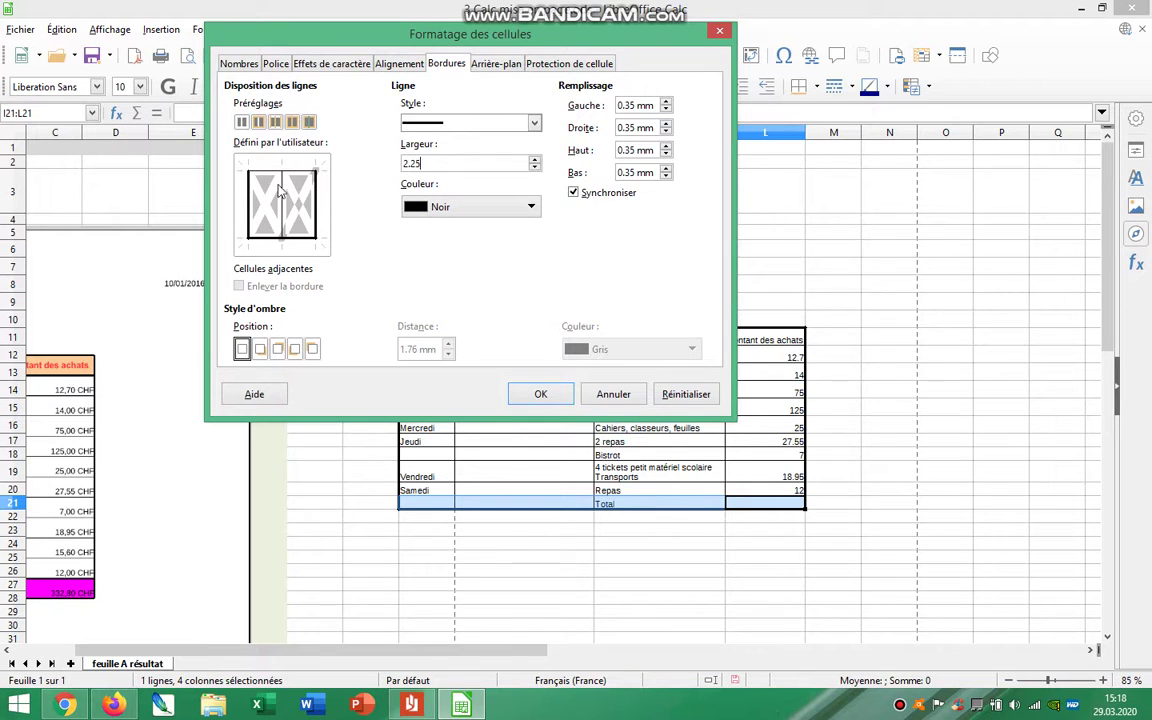
pyautogui.click(285, 175)
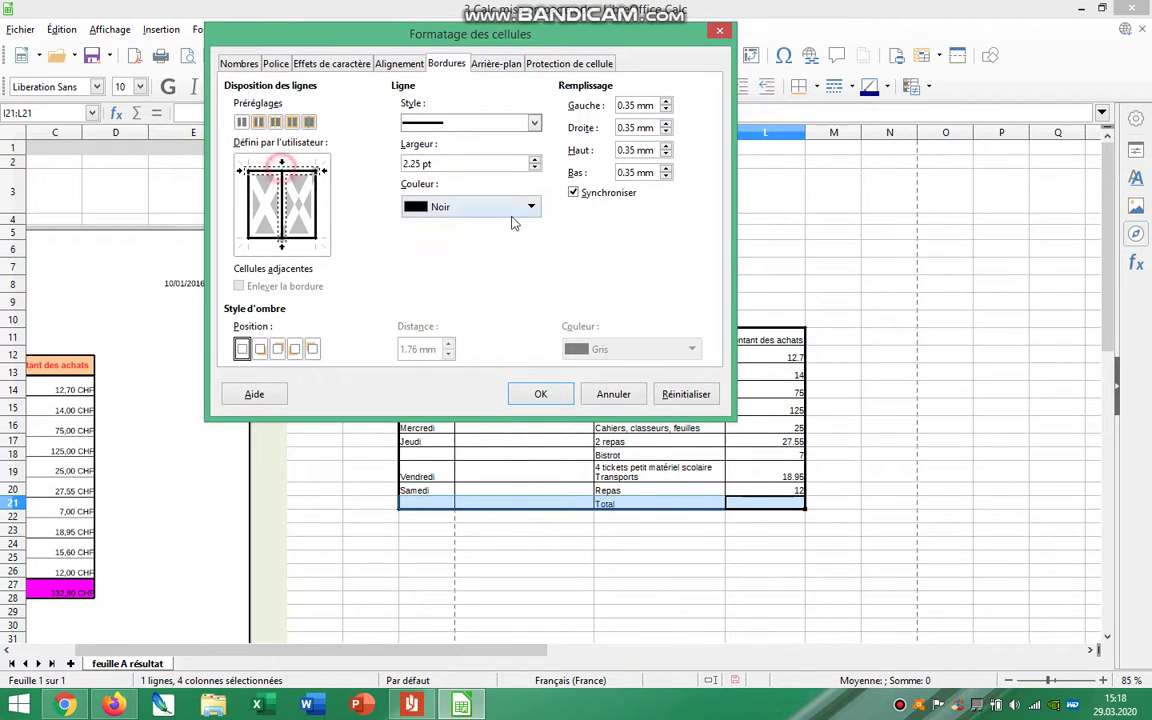
# Set the inner vertical lines of the Total row to a solid 1 pt line and apply the borders.
pyautogui.click(283, 222)
pyautogui.click(440, 122)
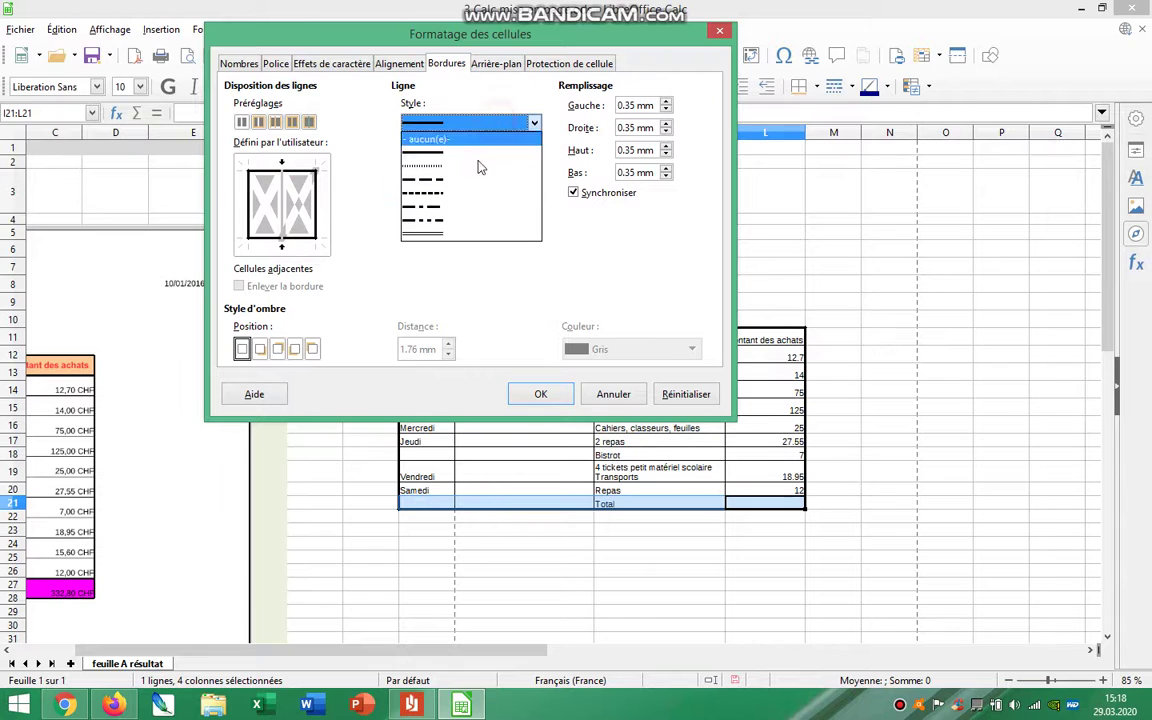
pyautogui.click(470, 149)
pyautogui.press('Tab')
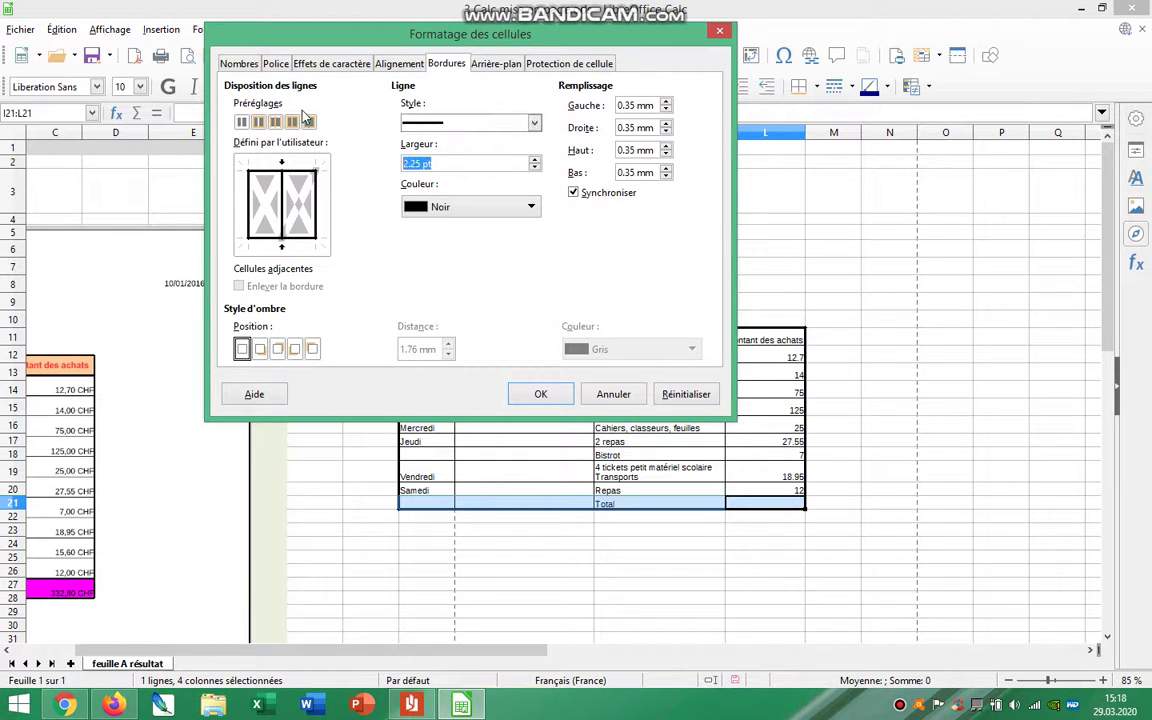
pyautogui.write('1')
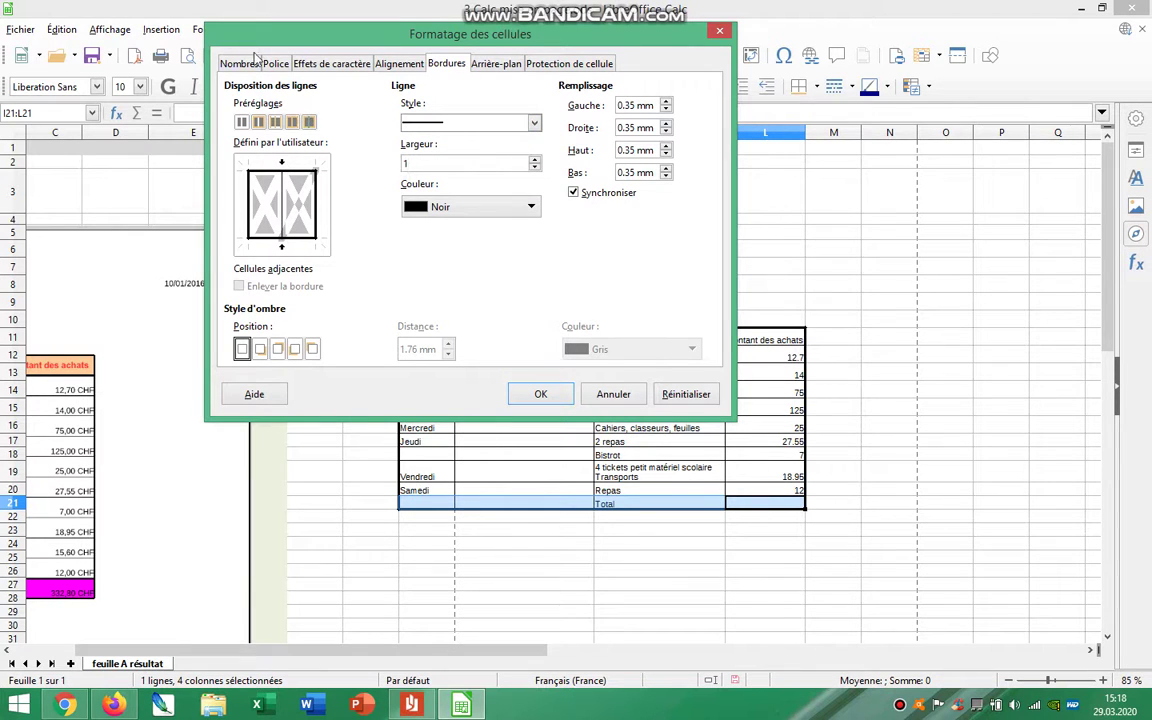
pyautogui.click(545, 395)
pyautogui.click(880, 490)
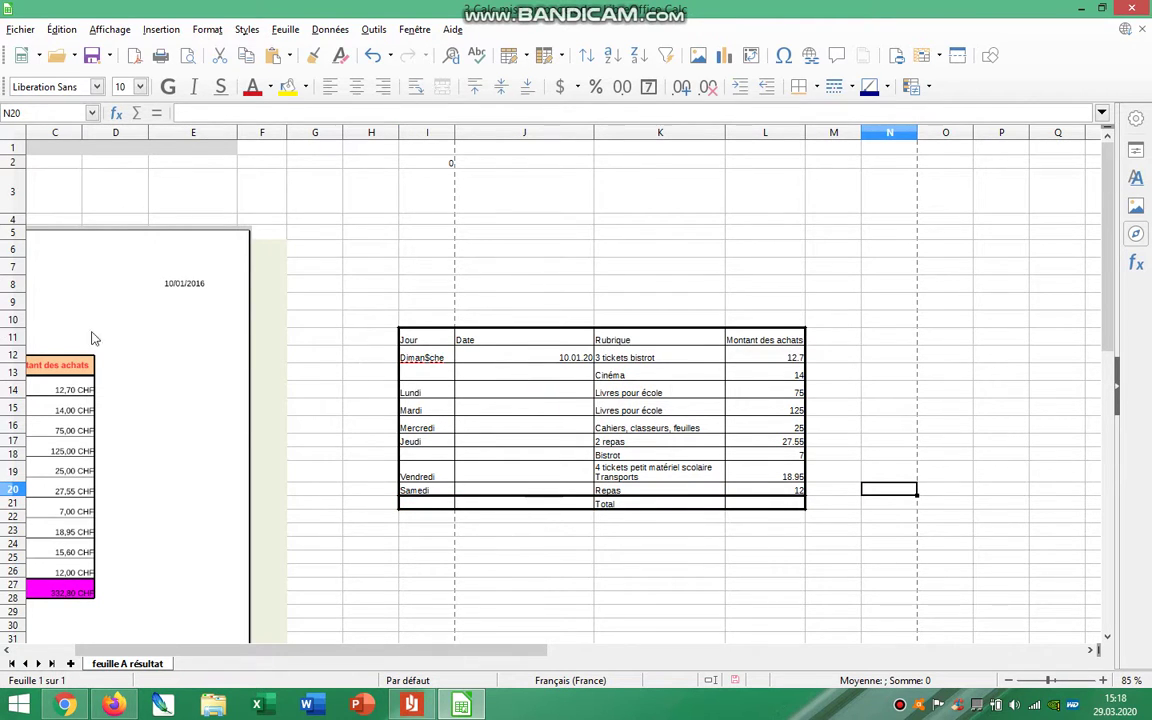
pyautogui.moveTo(12, 337); pyautogui.dragTo(22, 512)
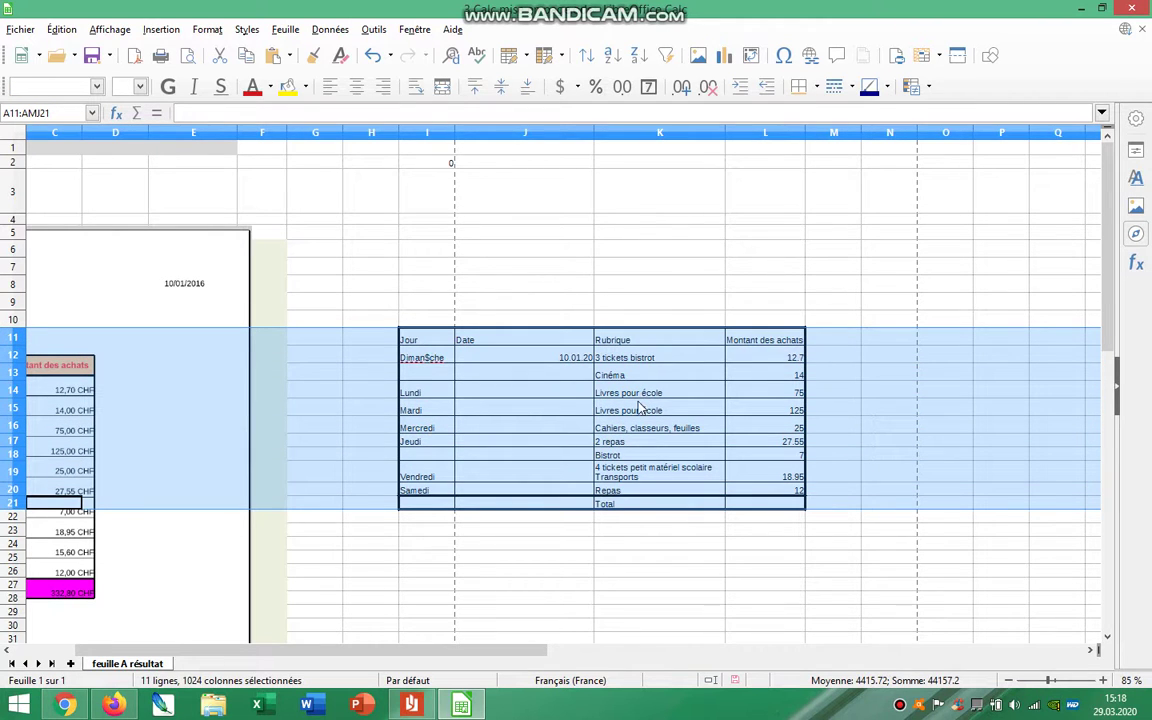
pyautogui.rightClick(554, 377)
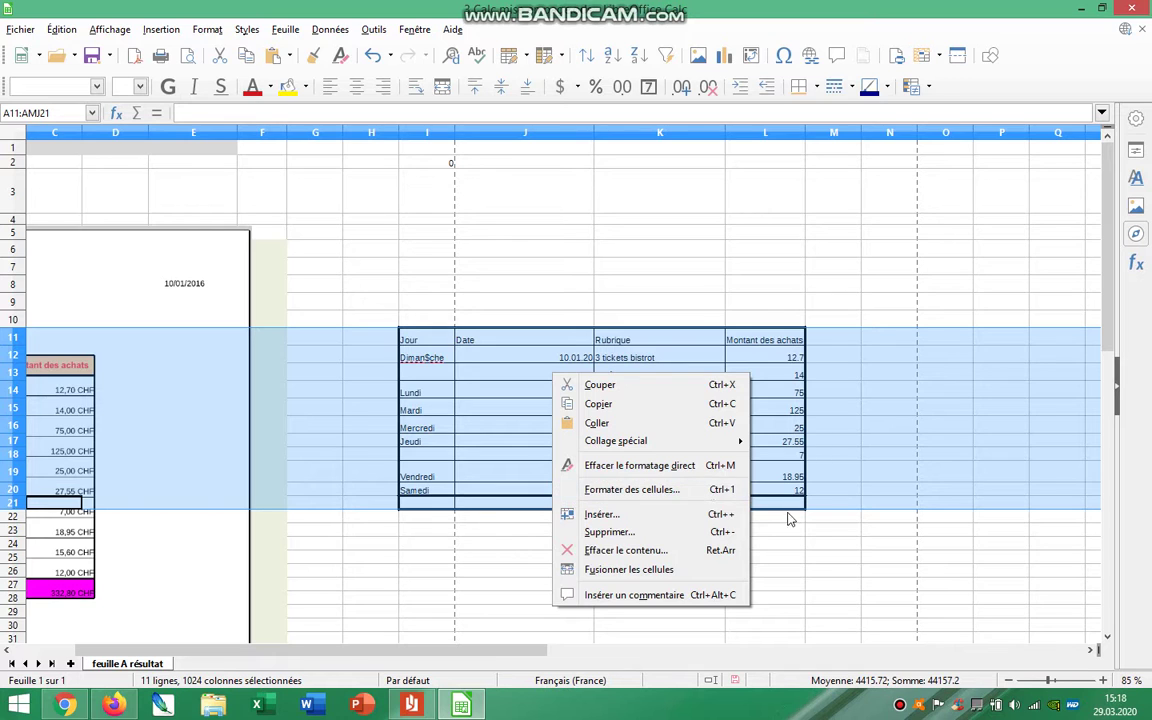
pyautogui.click(890, 588)
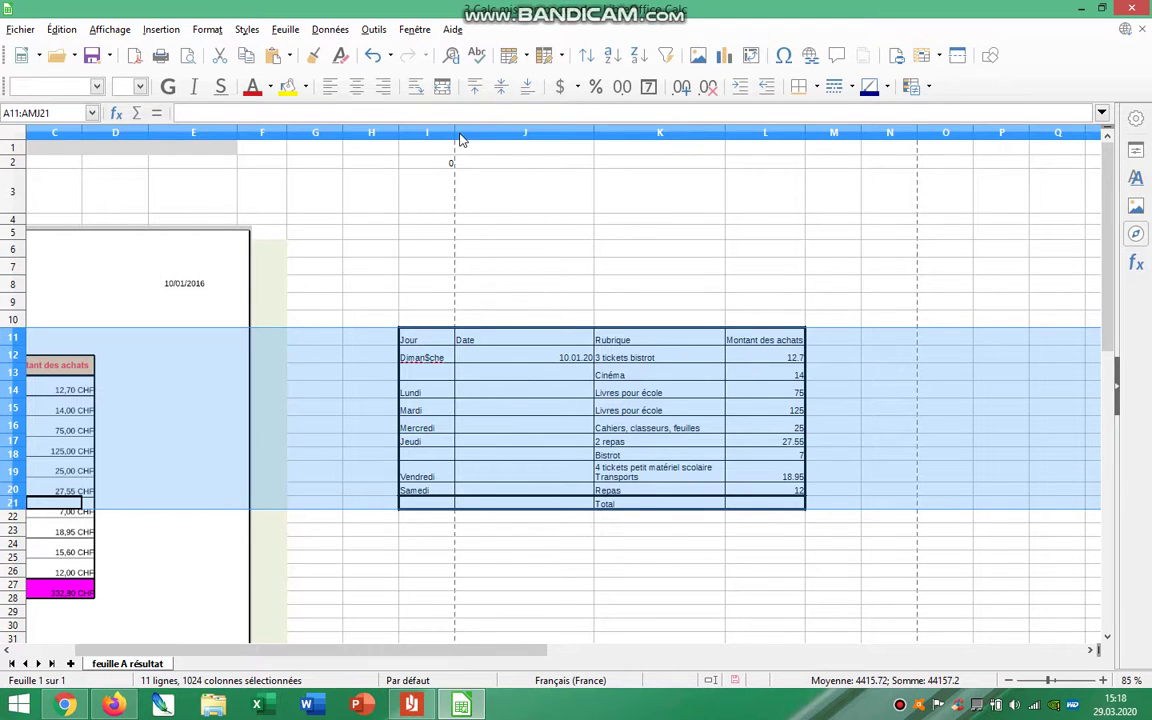
# Widen the table columns I, J and L, then deselect the rows.
pyautogui.moveTo(454, 131); pyautogui.dragTo(482, 131)
pyautogui.moveTo(621, 131); pyautogui.dragTo(641, 131)
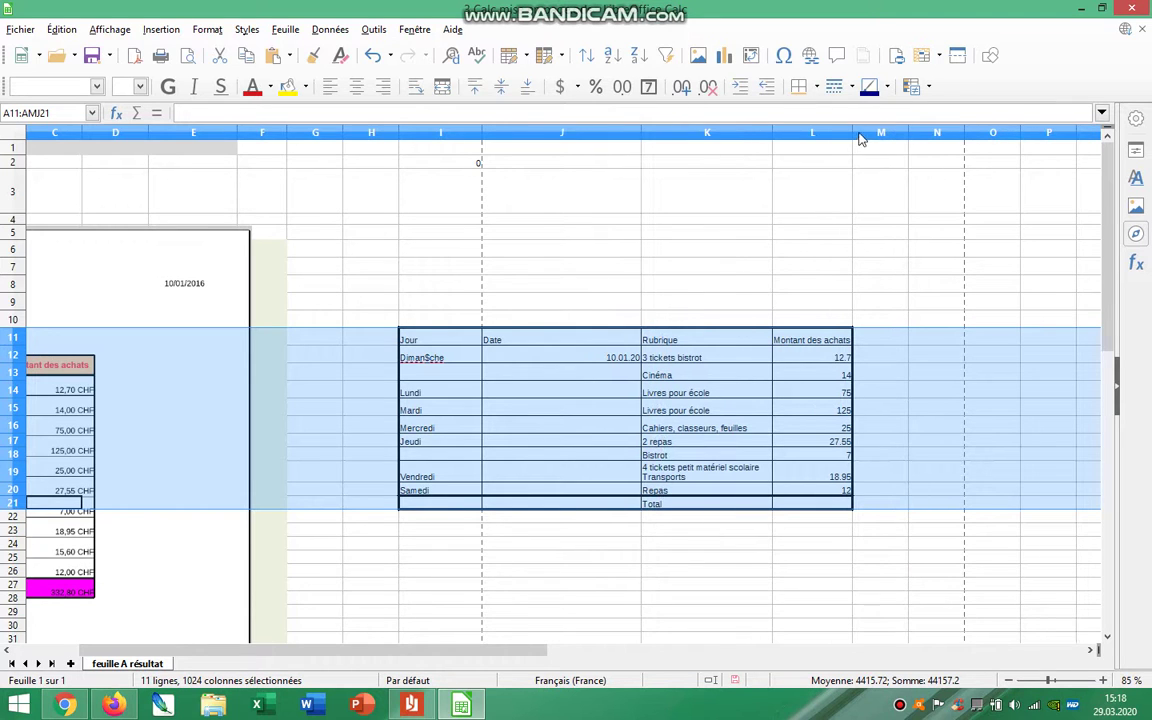
pyautogui.moveTo(853, 133); pyautogui.dragTo(865, 131)
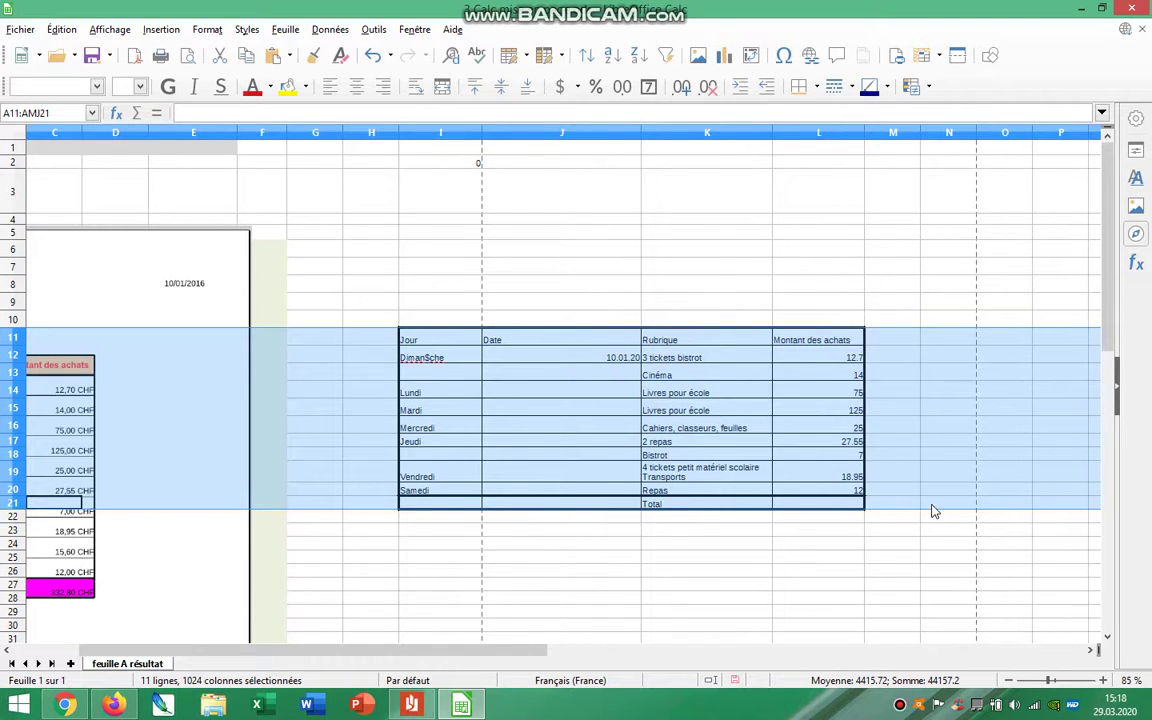
pyautogui.click(940, 503)
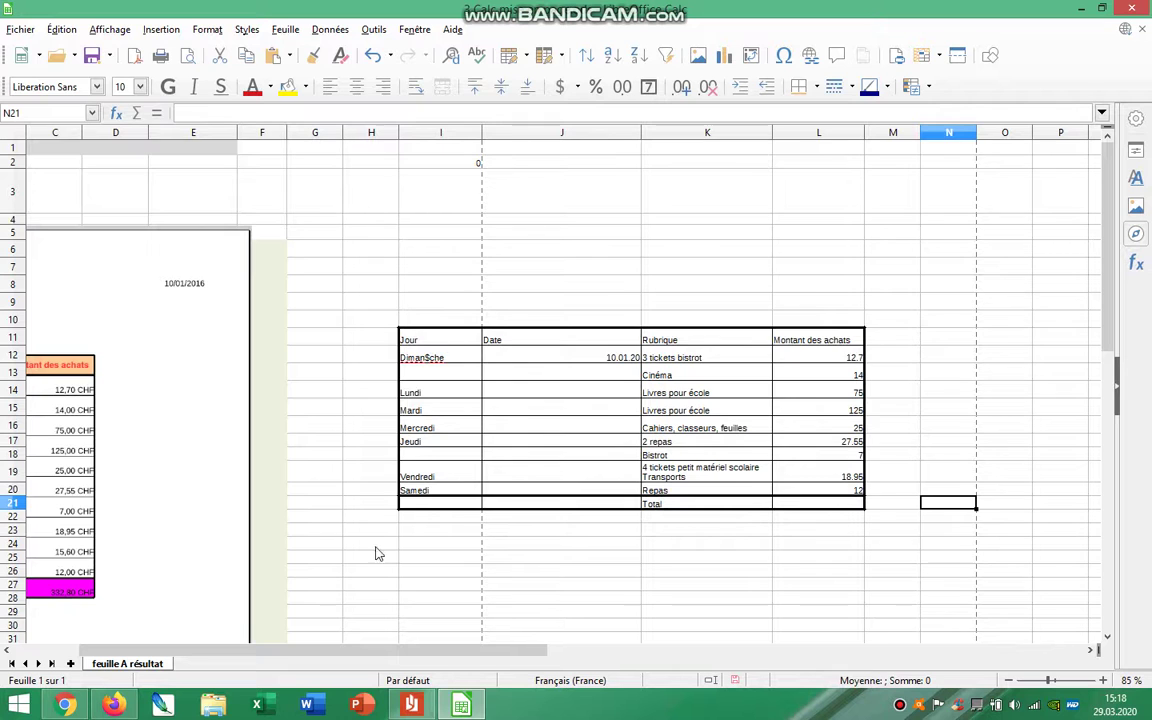
# Remove the stray $ from the weekday in I12 so that it reads Dimanche.
pyautogui.moveTo(424, 653)
pyautogui.mouseDown()
pyautogui.moveTo(396, 655)
pyautogui.moveTo(440, 655)
pyautogui.moveTo(405, 655)
pyautogui.mouseUp()
pyautogui.doubleClick(870, 357)
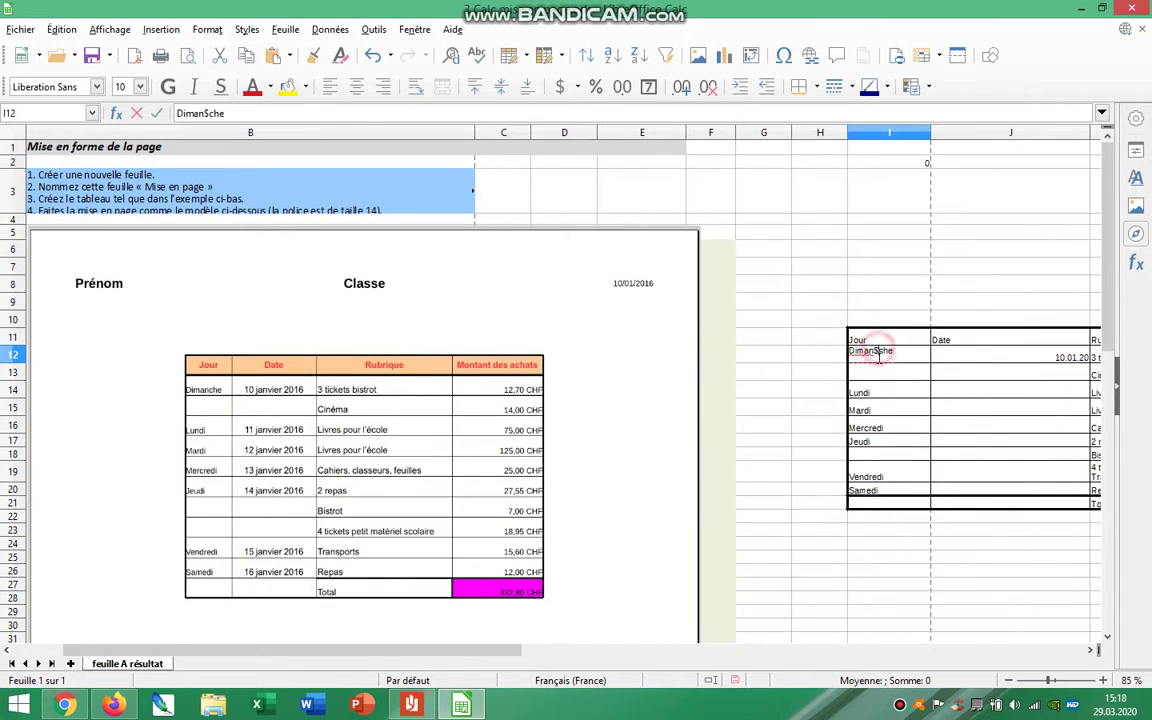
pyautogui.press('BackSpace')
# Make the header row I11:L11 bold and centre its text horizontally and vertically.
pyautogui.moveTo(885, 340); pyautogui.dragTo(726, 346)
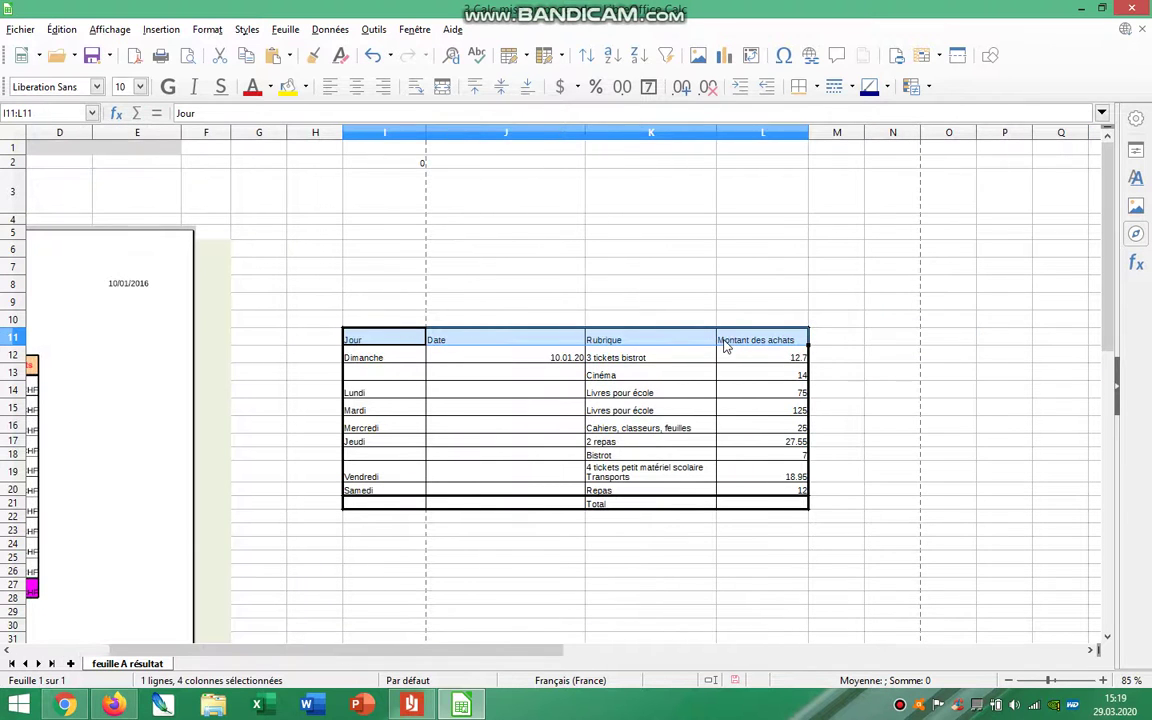
pyautogui.click(169, 88)
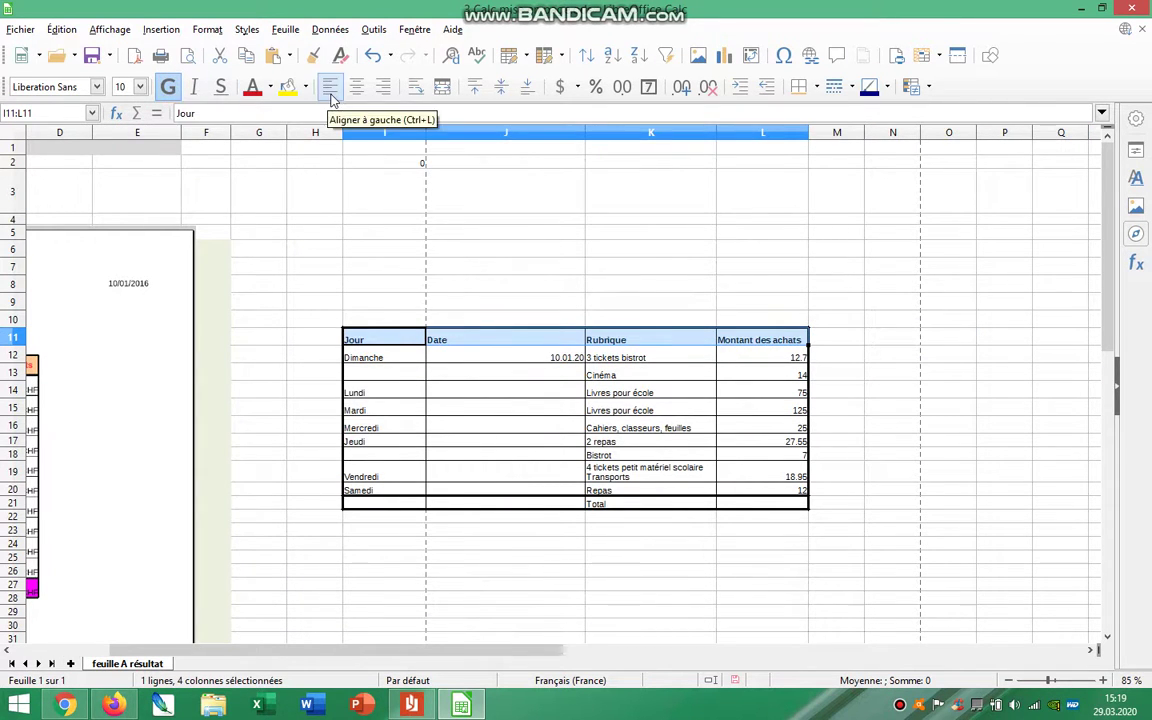
pyautogui.click(356, 87)
pyautogui.scroll(-1, 503, 507)
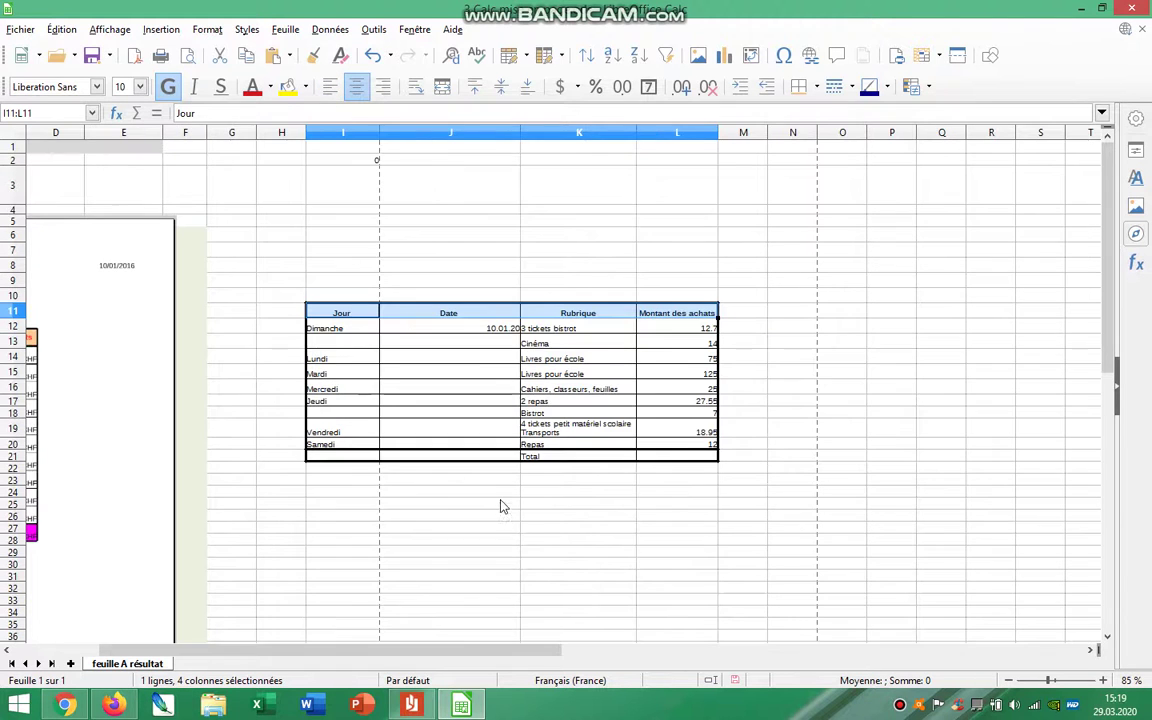
pyautogui.moveTo(368, 650)
pyautogui.mouseDown()
pyautogui.moveTo(328, 657)
pyautogui.moveTo(356, 657)
pyautogui.mouseUp()
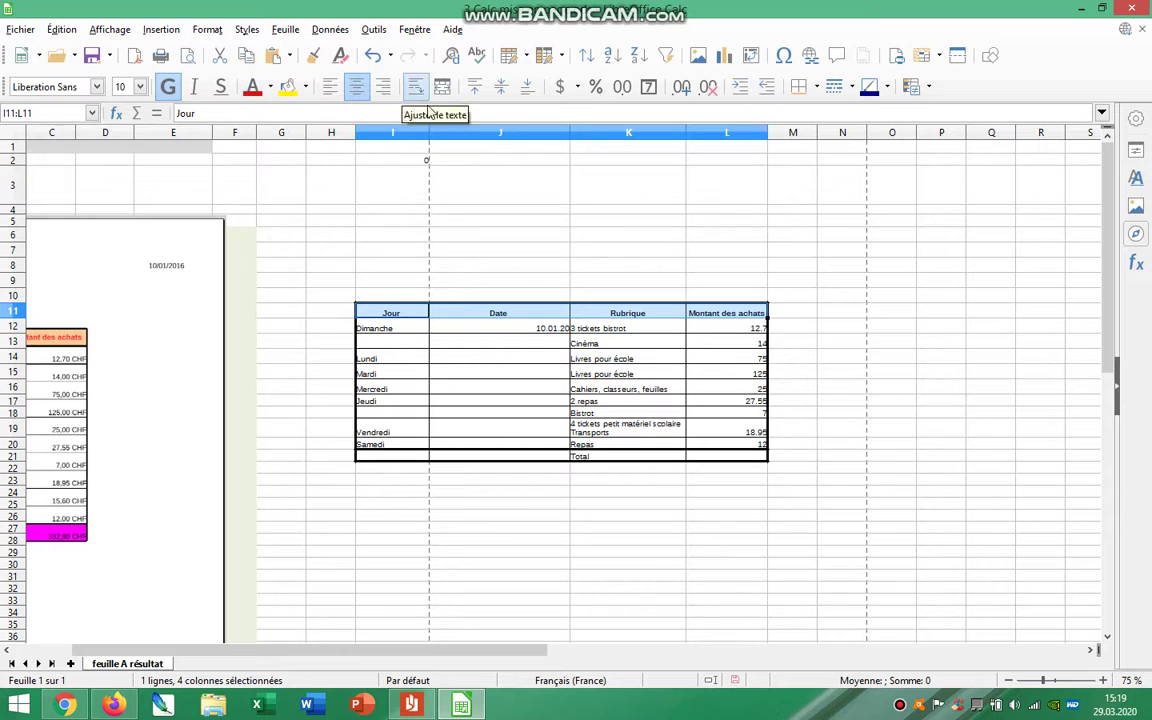
pyautogui.click(502, 89)
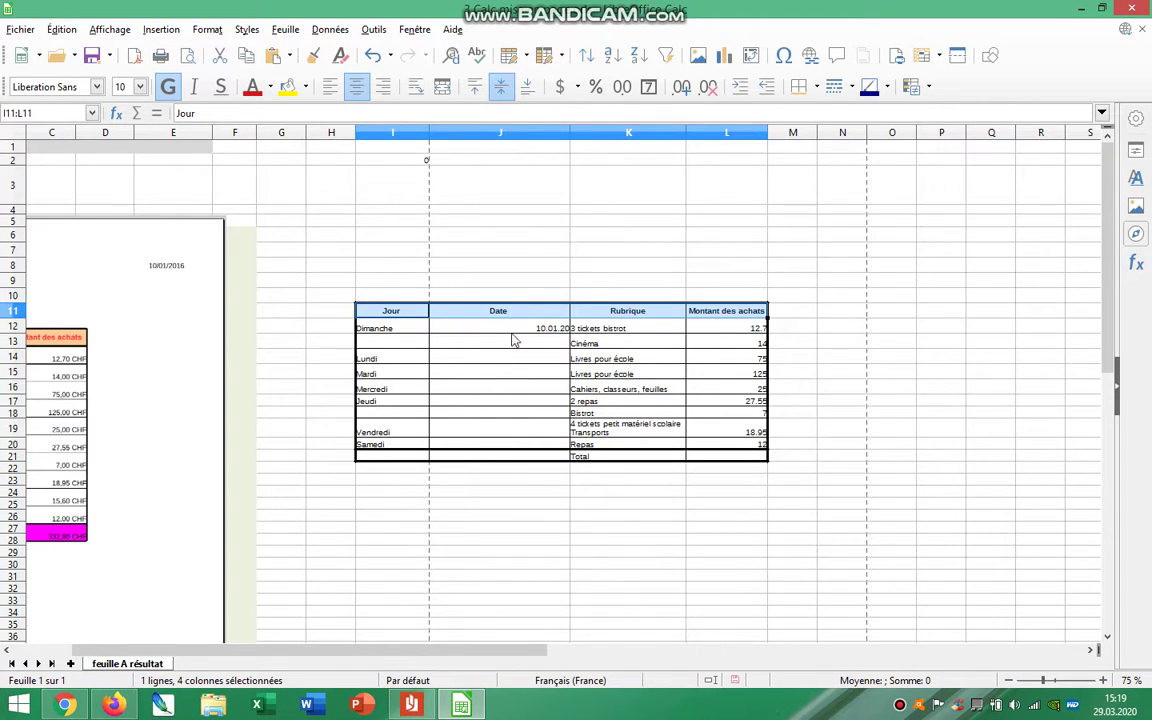
# Fill the header cells I11:L11 with a pale brick background colour.
pyautogui.click(207, 29)
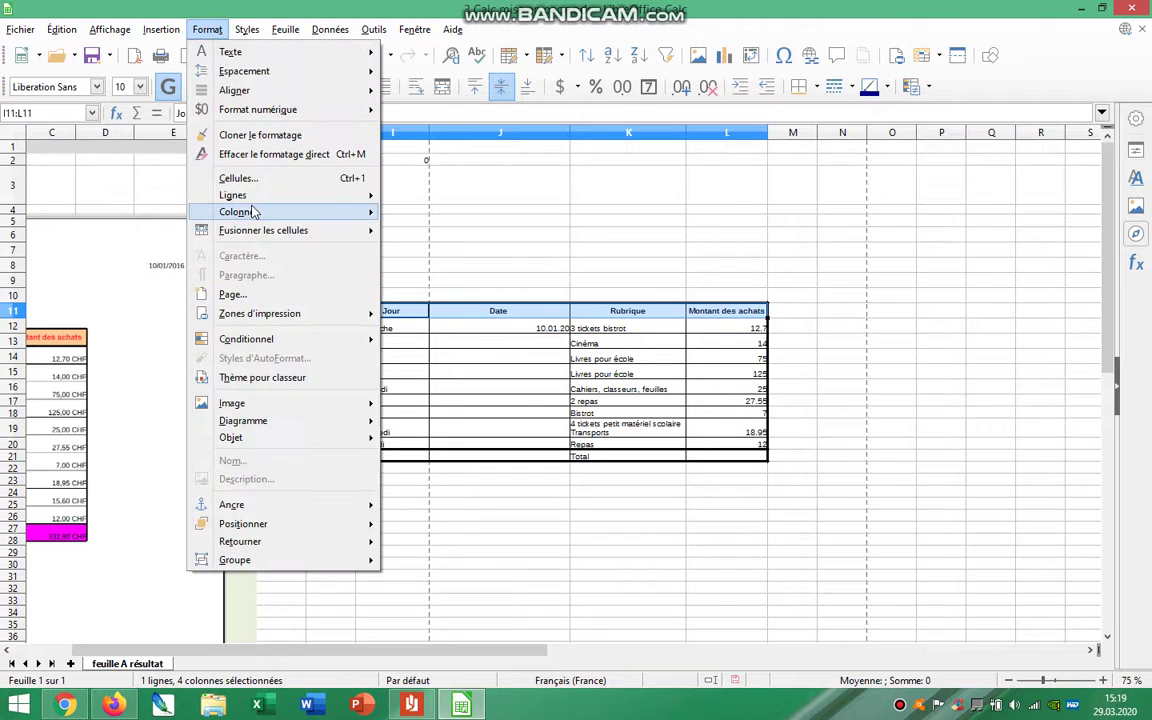
pyautogui.click(240, 178)
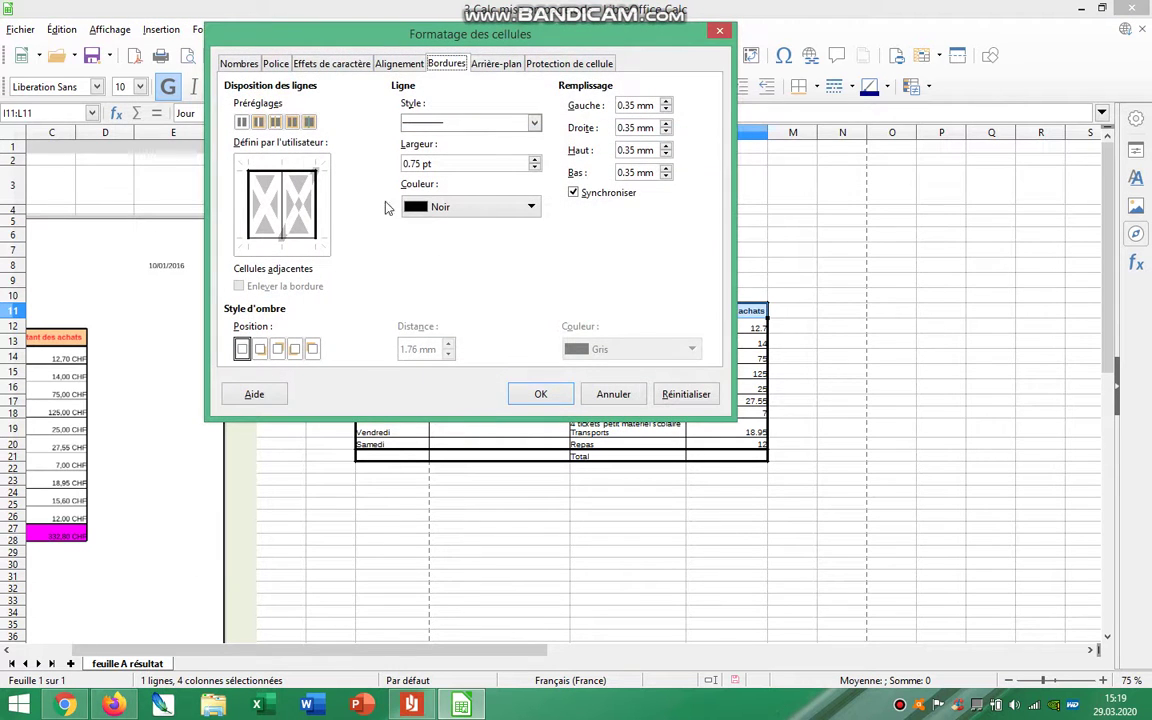
pyautogui.click(492, 64)
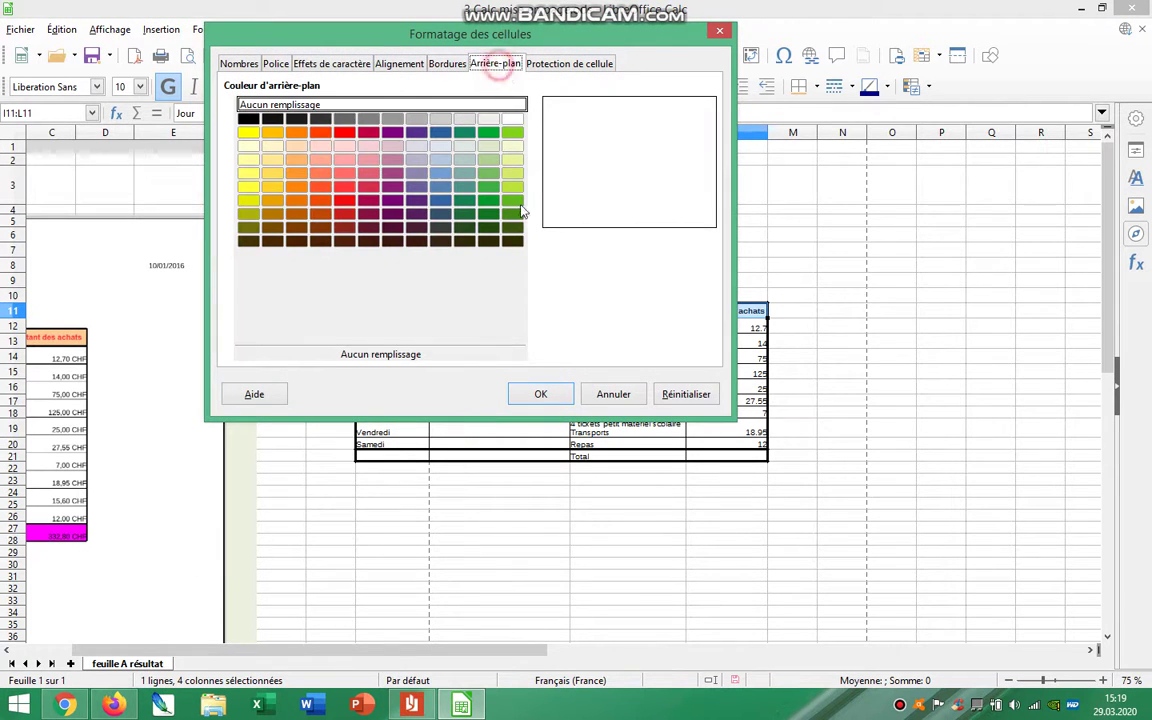
pyautogui.click(320, 147)
pyautogui.click(540, 394)
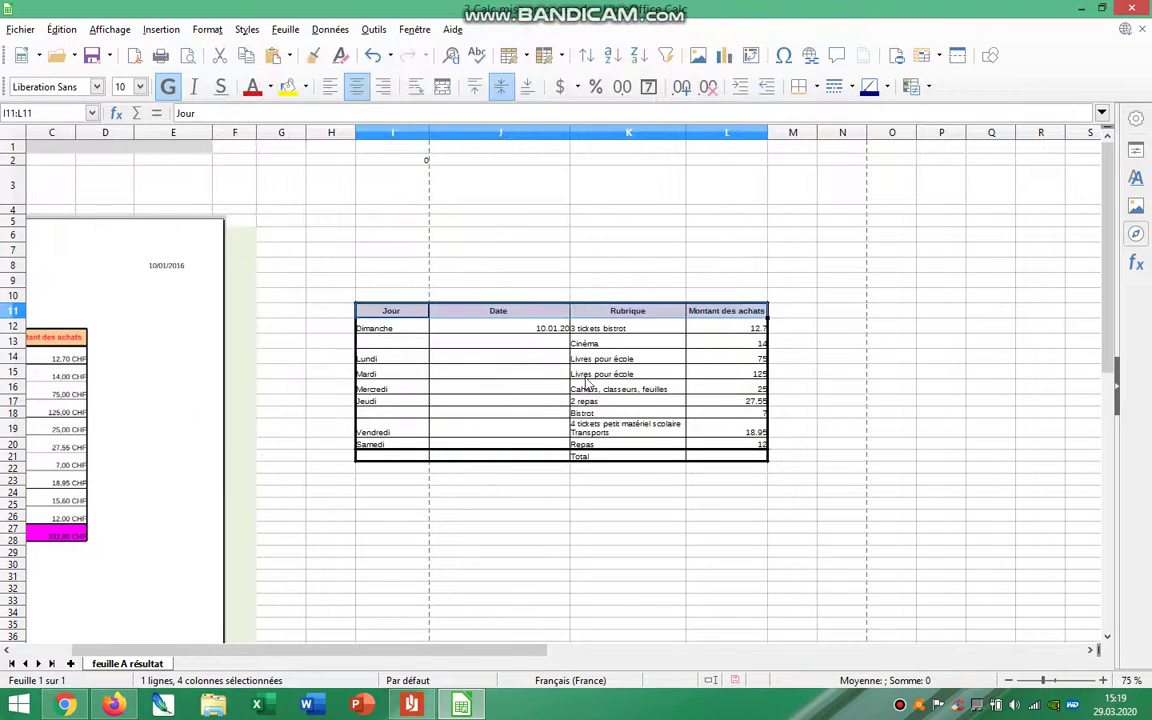
# Set the text colour of the header cells I11:L11 to red, leaving the header selection when finished.
pyautogui.click(270, 88)
pyautogui.click(306, 198)
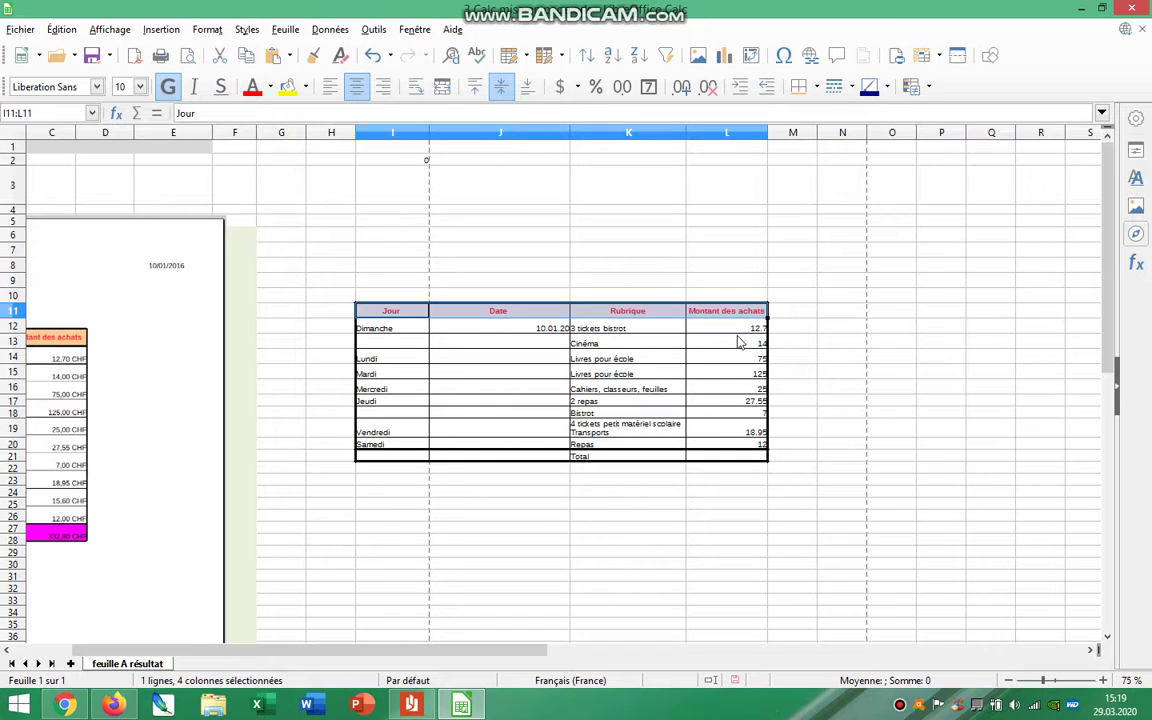
pyautogui.click(676, 456)
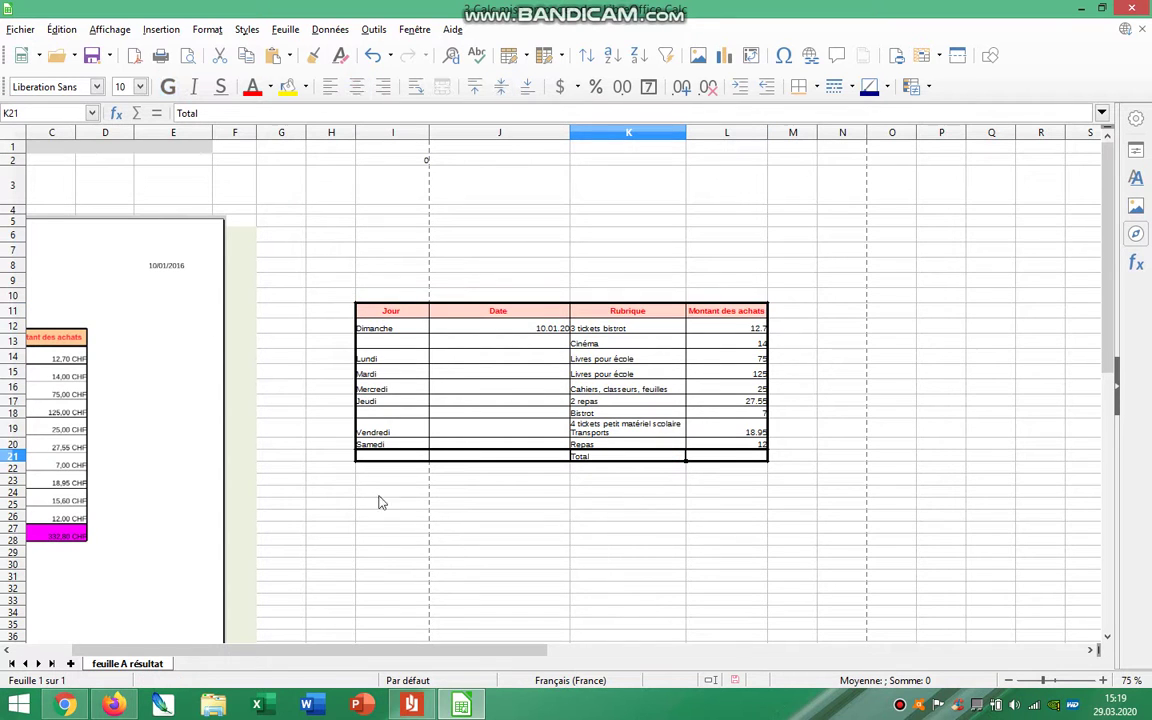
# Choose Pourpre clair 3 as the background colour for the total row I21:L21.
pyautogui.moveTo(404, 457); pyautogui.dragTo(703, 463)
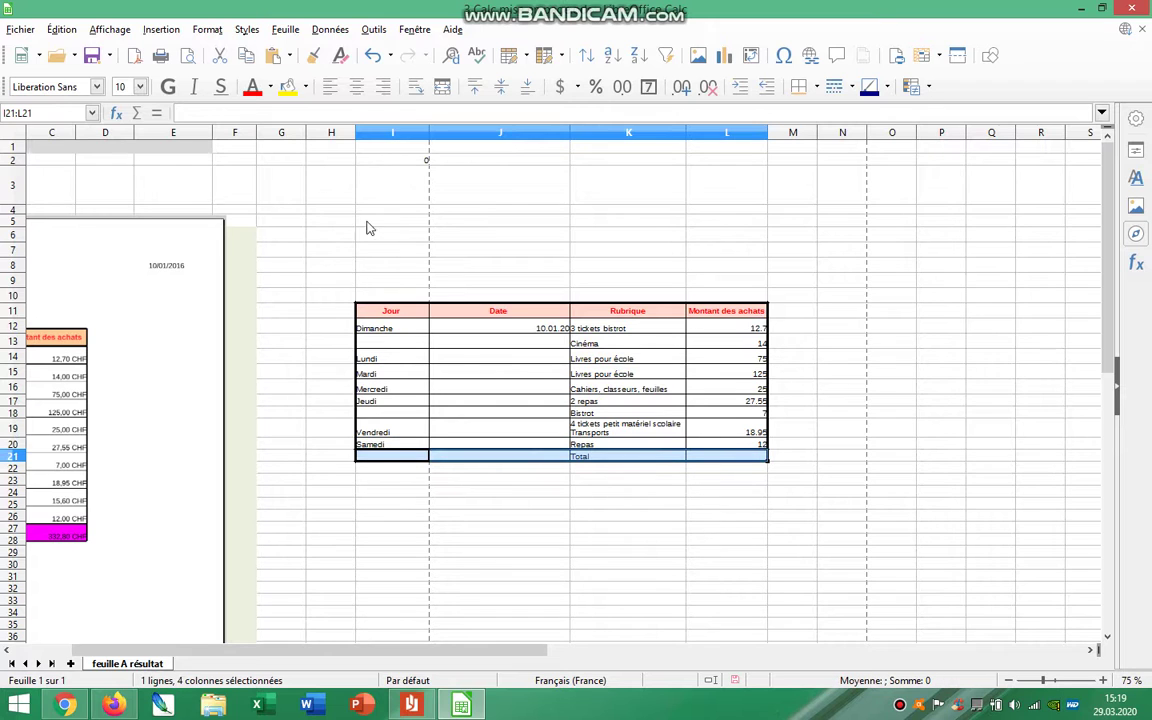
pyautogui.rightClick(521, 461)
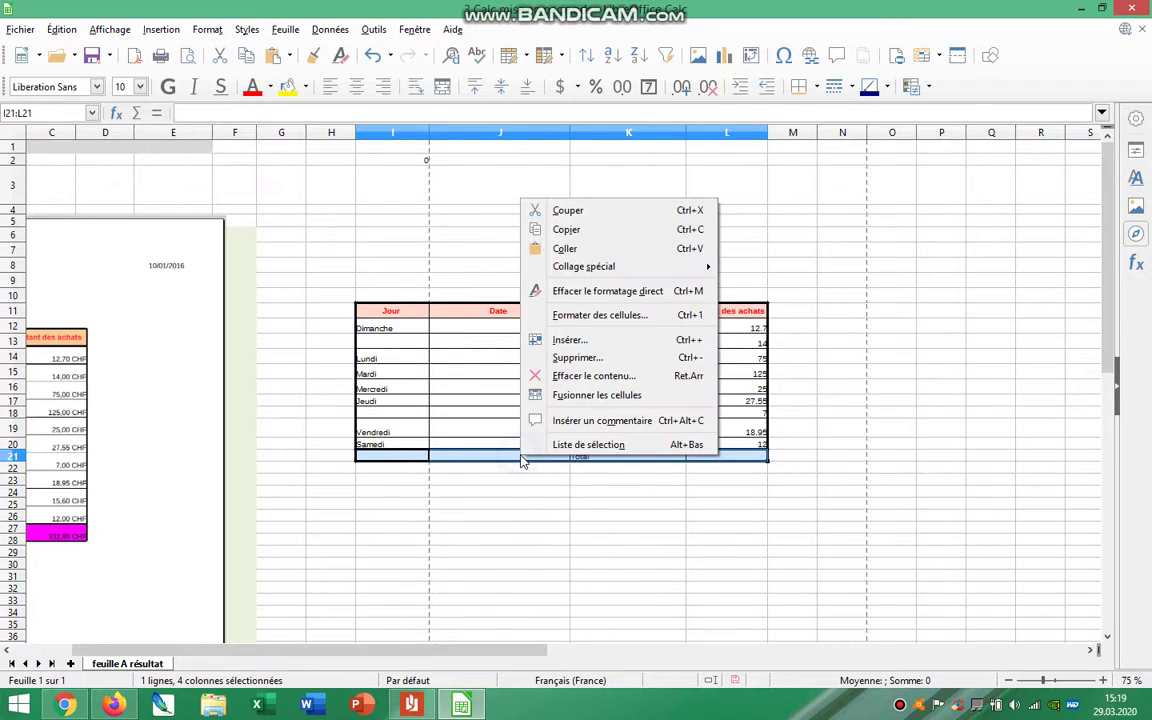
pyautogui.click(636, 315)
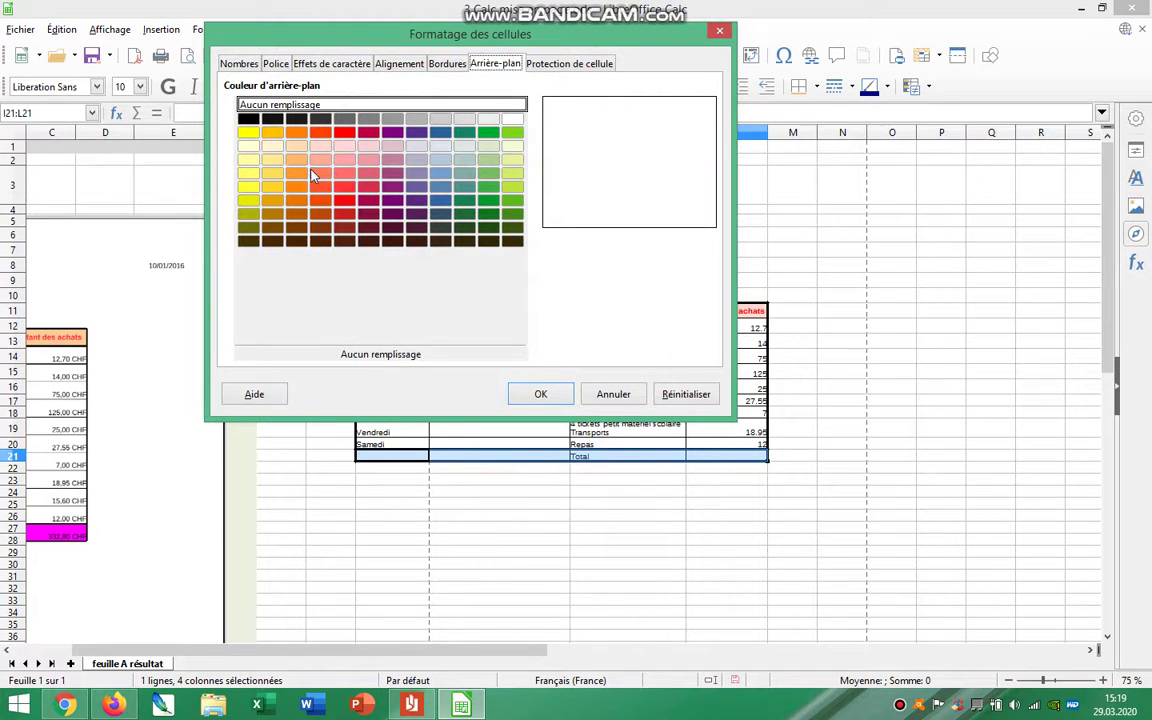
pyautogui.click(343, 146)
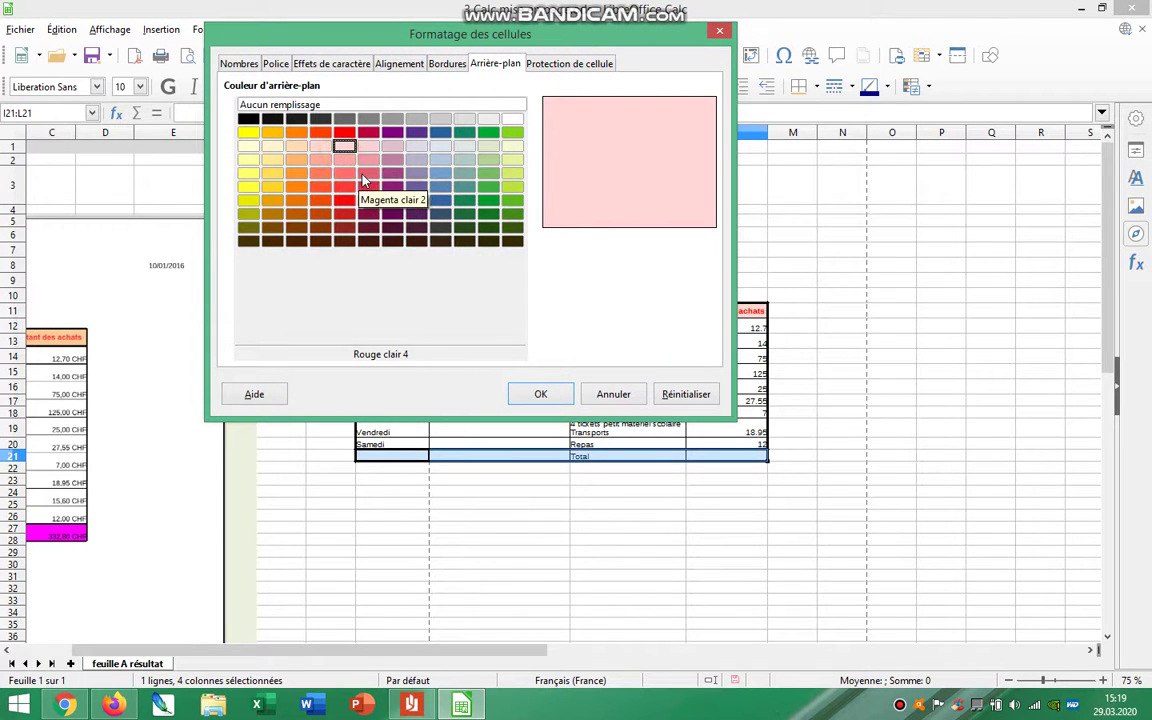
pyautogui.click(364, 177)
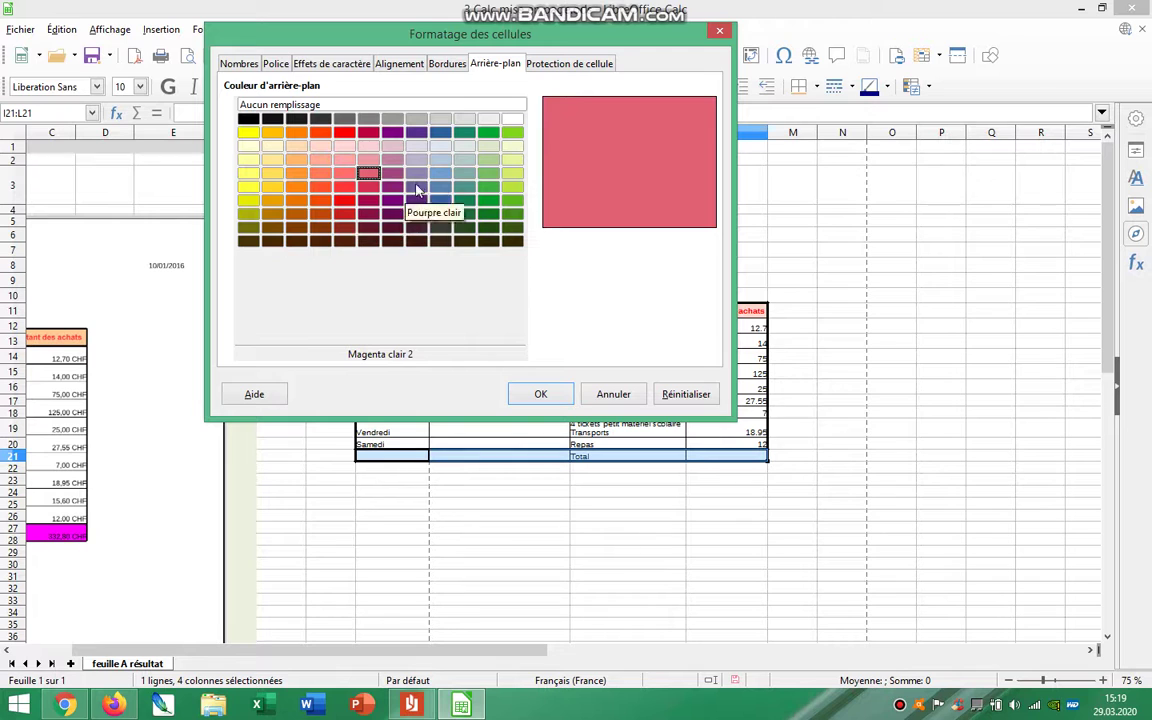
pyautogui.click(392, 173)
pyautogui.click(392, 160)
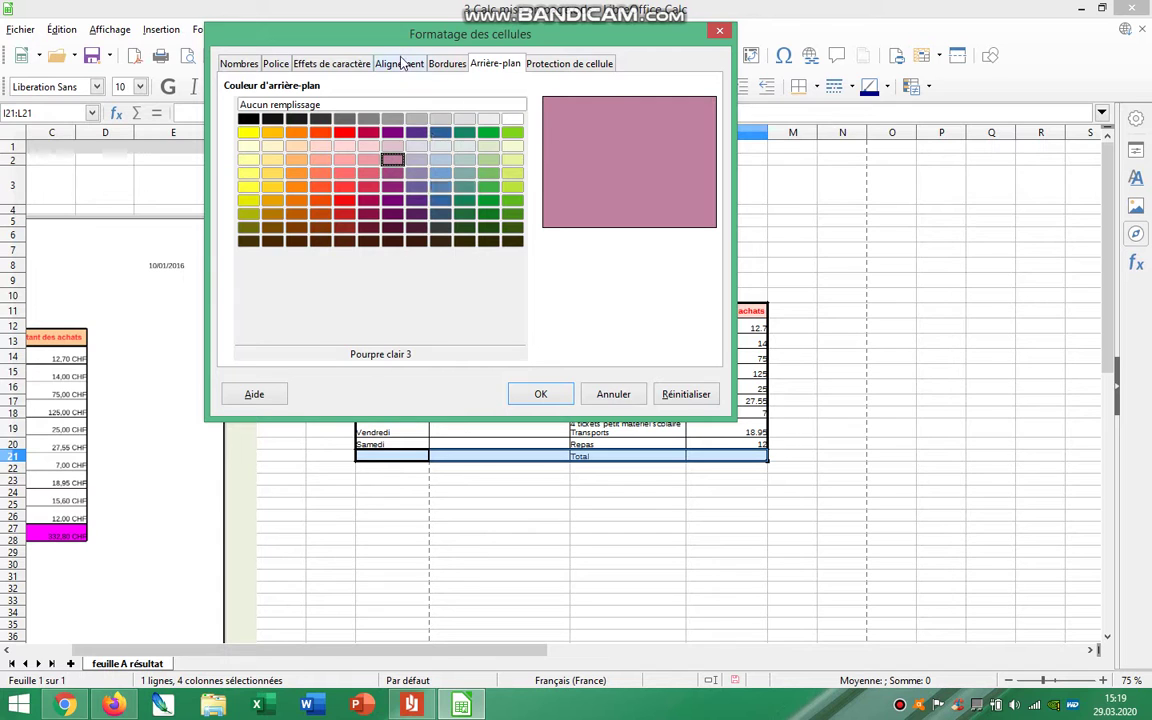
# Set the total row's text colour to Noir, apply the cell formatting and make the row bold.
pyautogui.click(326, 63)
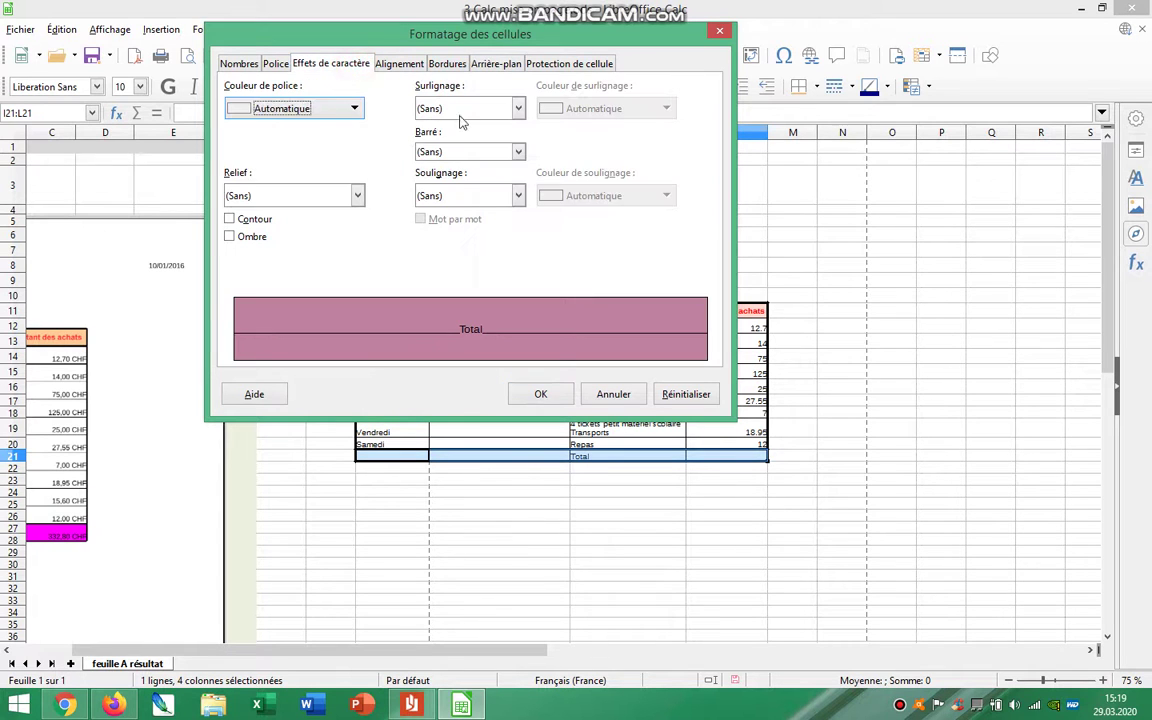
pyautogui.click(353, 108)
pyautogui.click(235, 186)
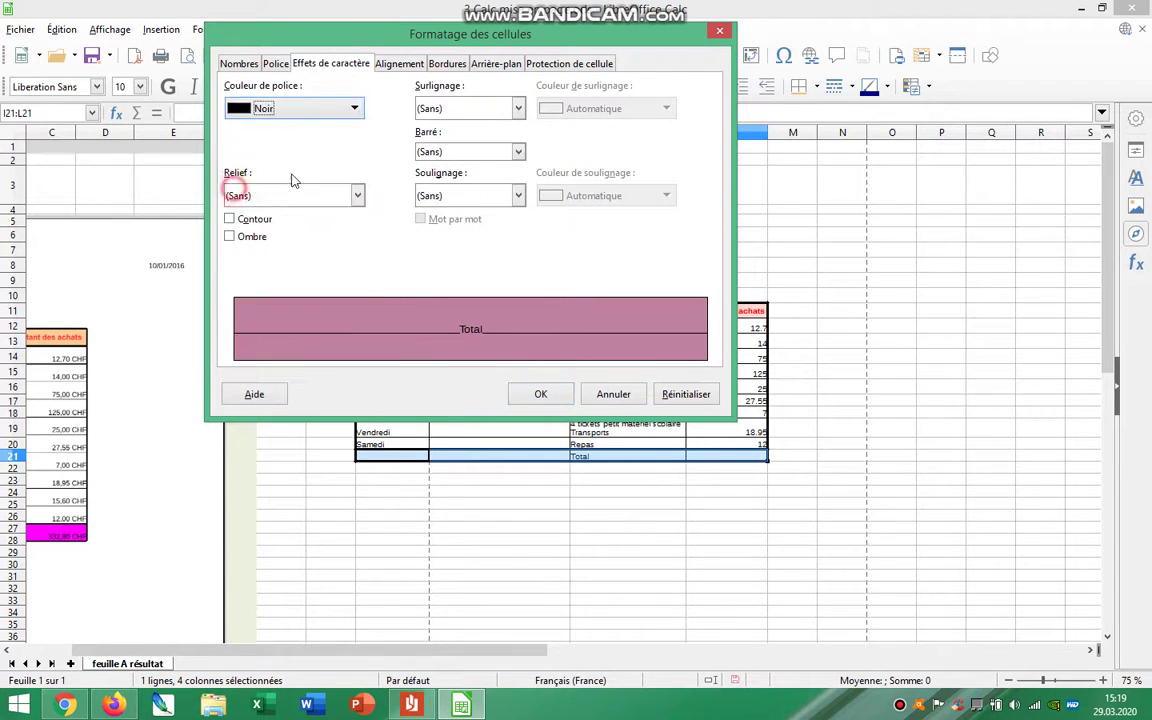
pyautogui.click(563, 400)
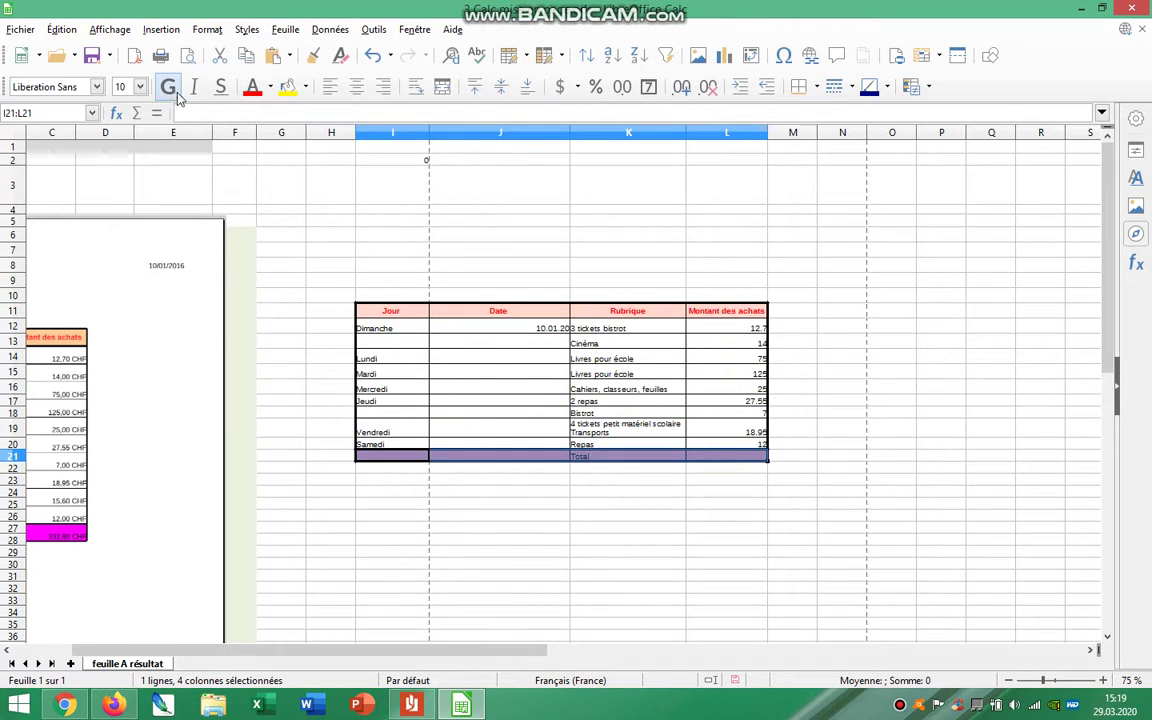
pyautogui.click(695, 513)
# Increase the height of row 21 and centre the Total label in K21 horizontally and vertically.
pyautogui.click(622, 458)
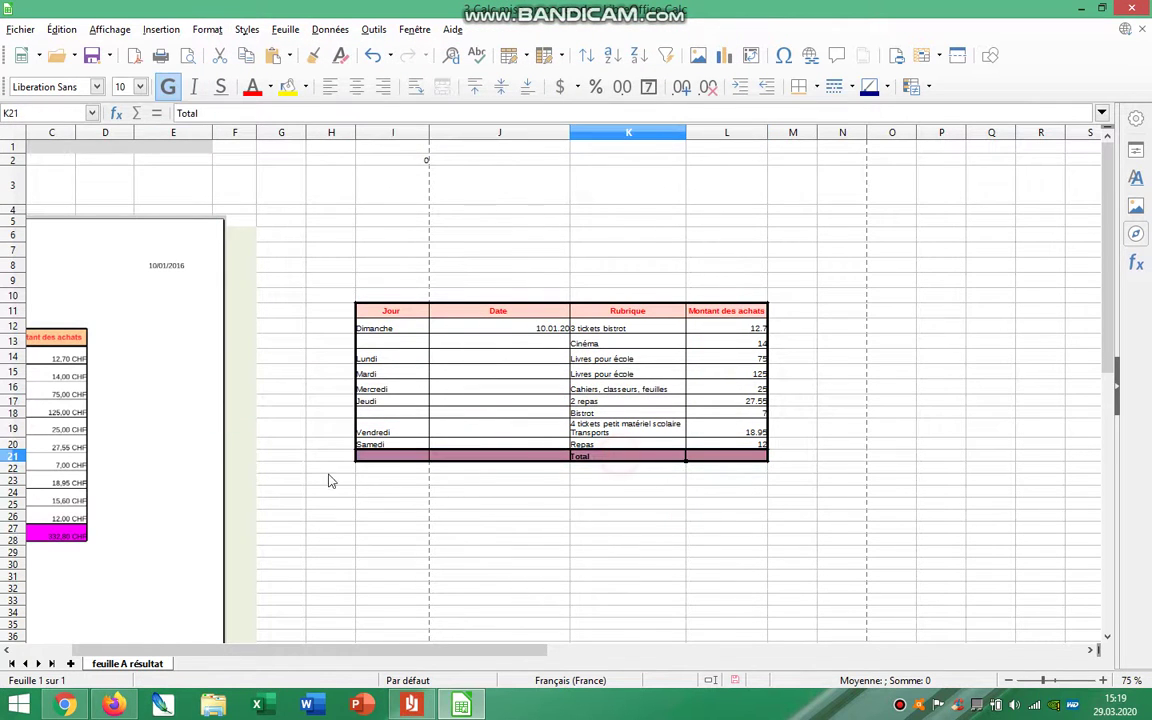
pyautogui.moveTo(14, 459)
pyautogui.mouseDown()
pyautogui.moveTo(18, 443)
pyautogui.moveTo(17, 470)
pyautogui.mouseUp()
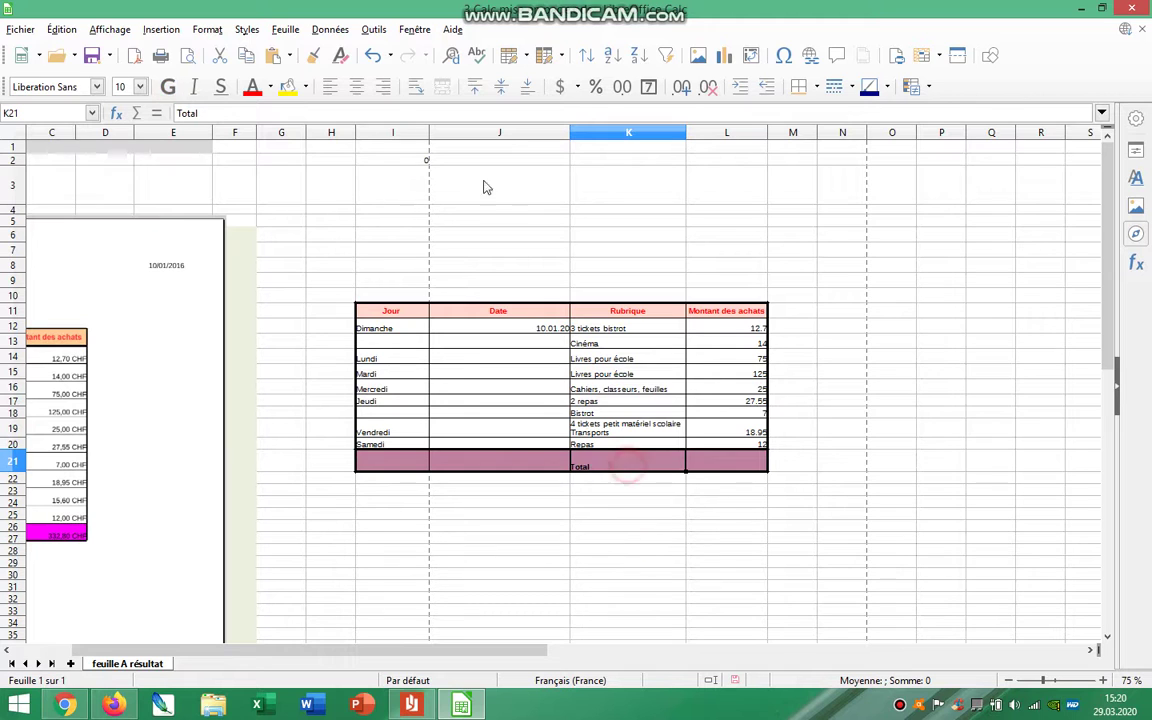
pyautogui.click(501, 86)
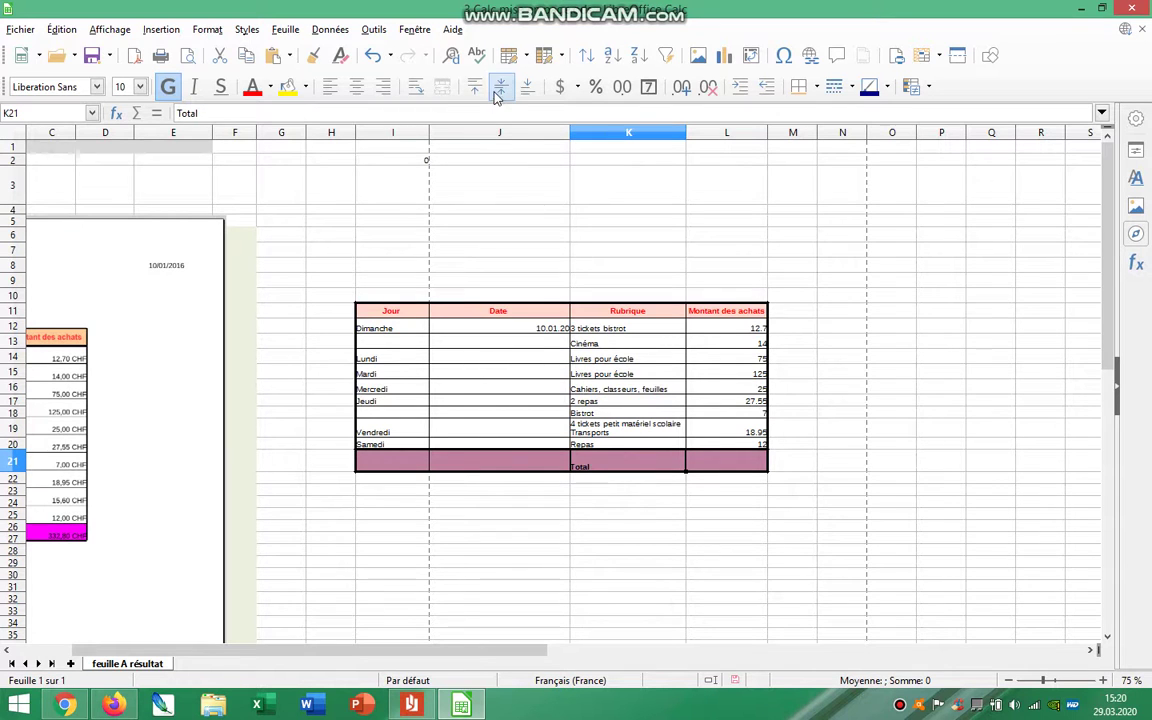
pyautogui.click(355, 86)
pyautogui.click(885, 424)
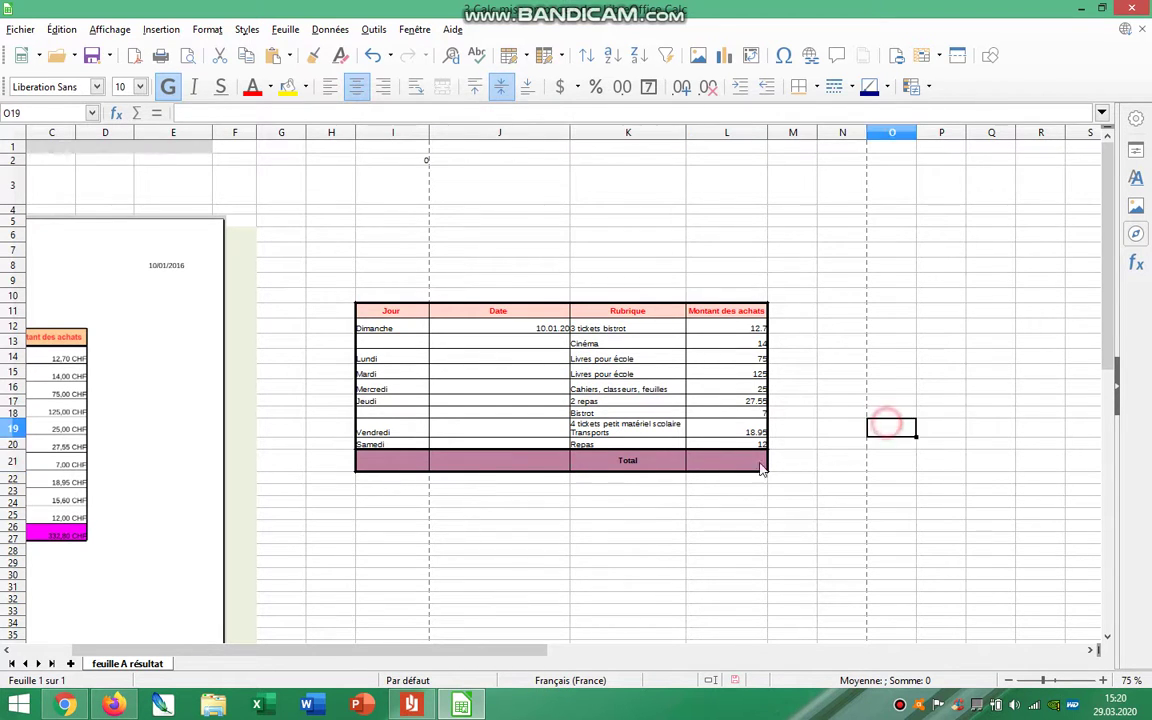
# Enter a formula in L21 that sums the purchase amounts, =somme(L12:L20).
pyautogui.click(715, 460)
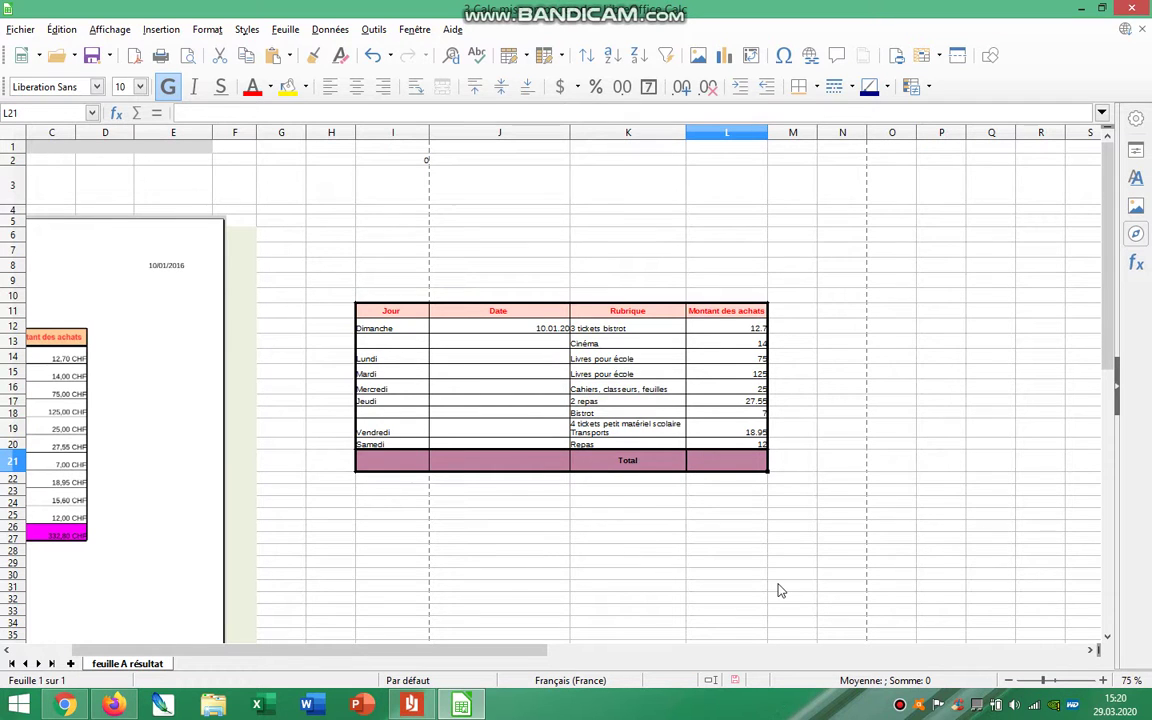
pyautogui.write('=')
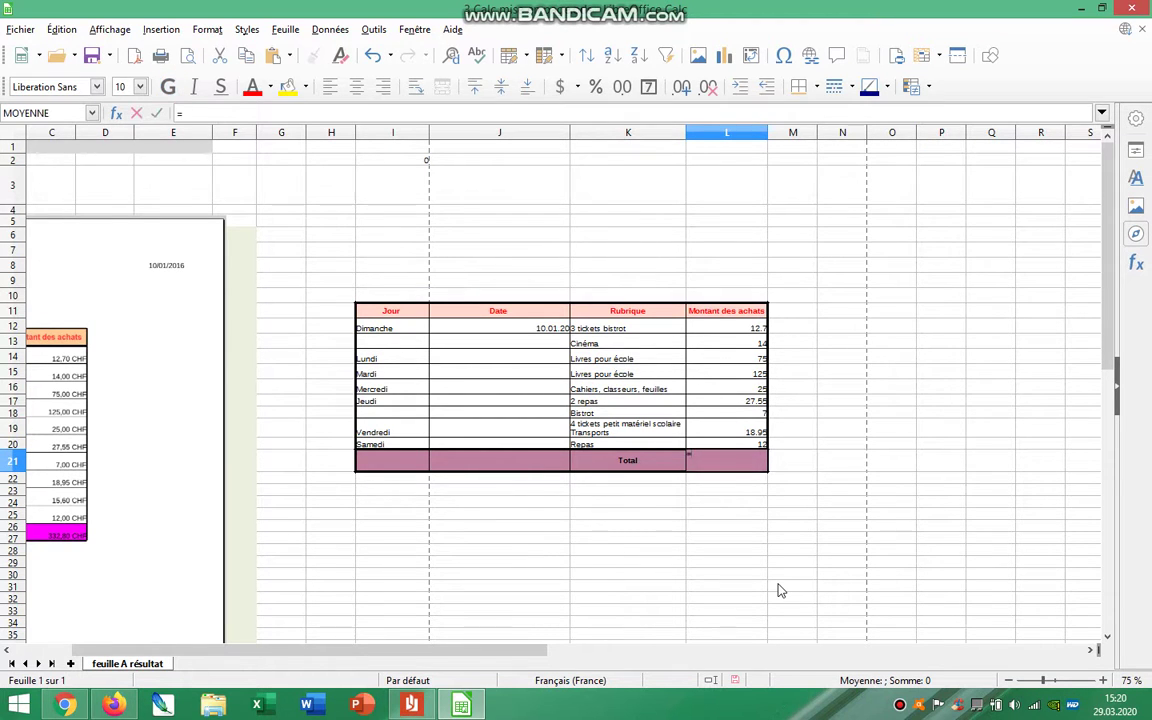
pyautogui.press('Escape')
pyautogui.scroll(2, 790, 618)
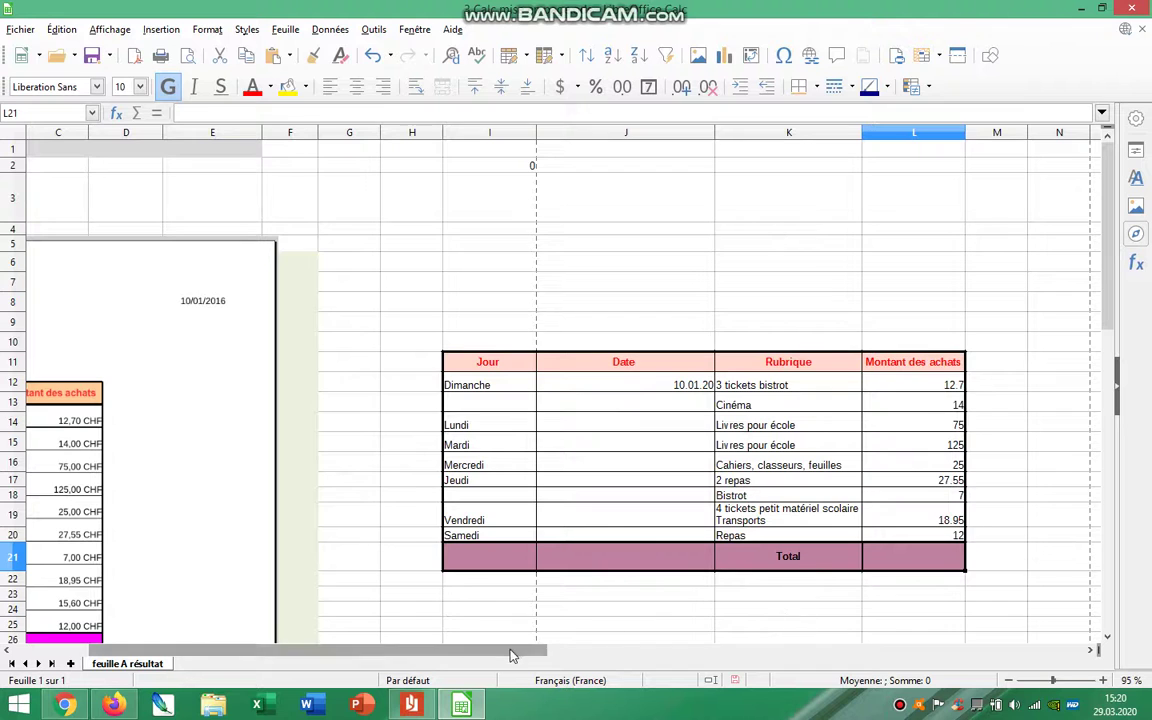
pyautogui.moveTo(510, 655); pyautogui.dragTo(588, 652)
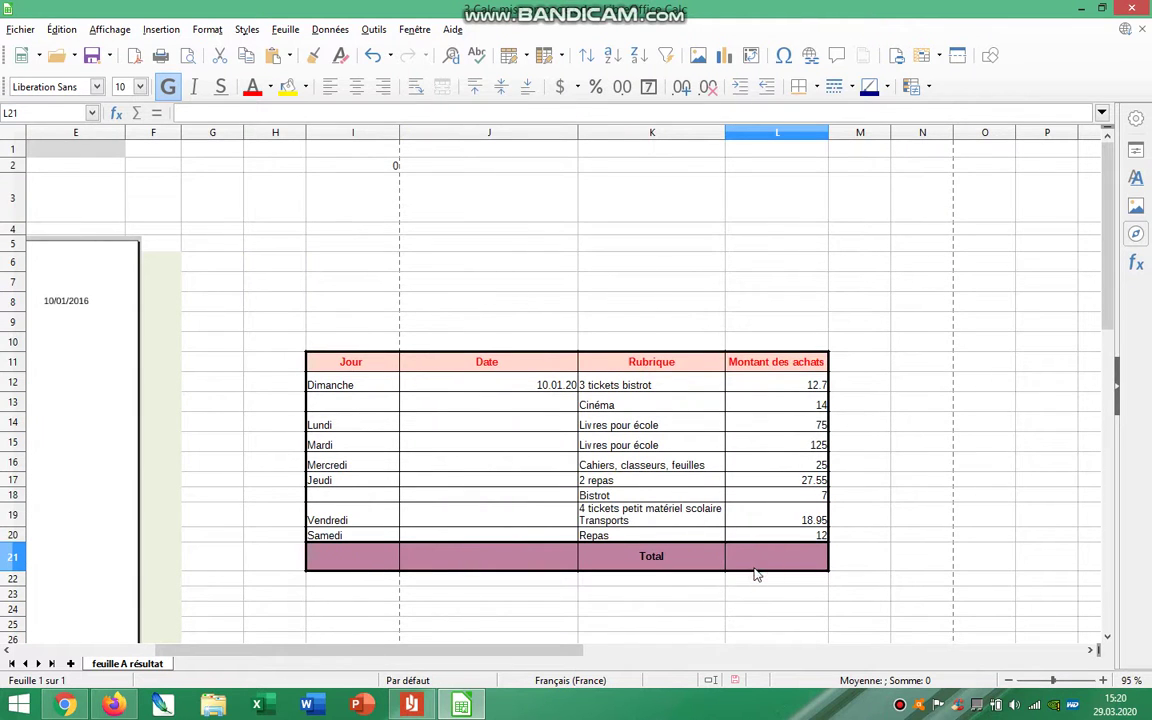
pyautogui.write('=somme(')
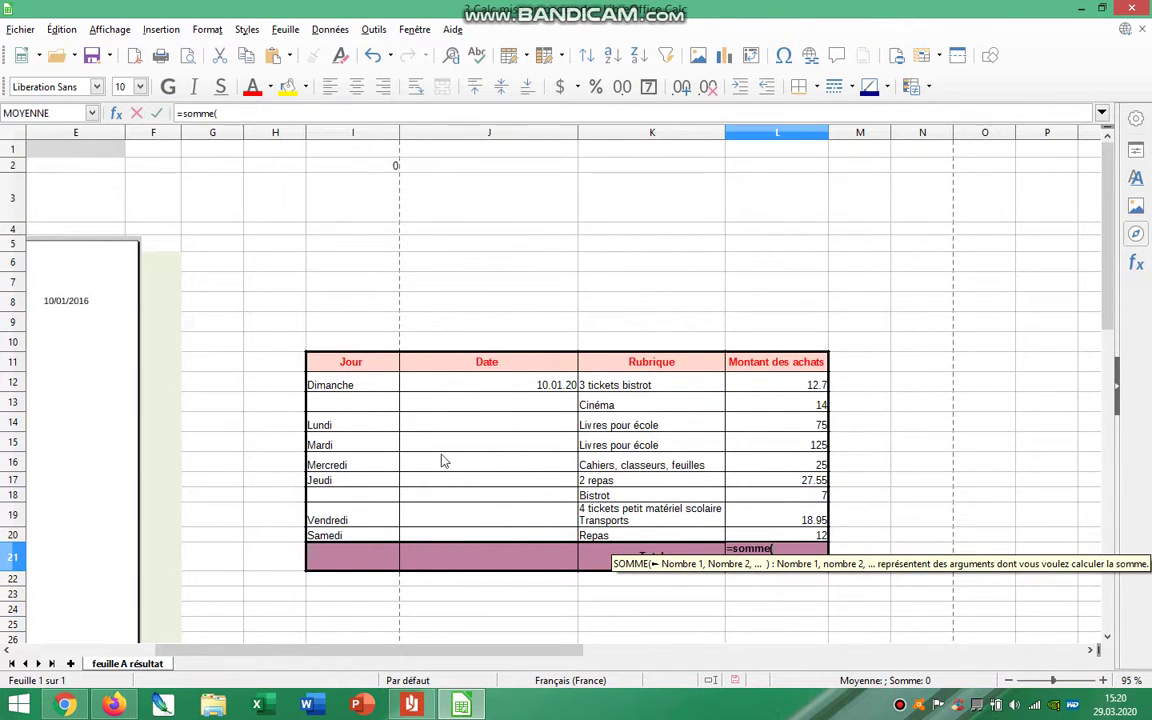
pyautogui.moveTo(788, 381); pyautogui.dragTo(822, 537)
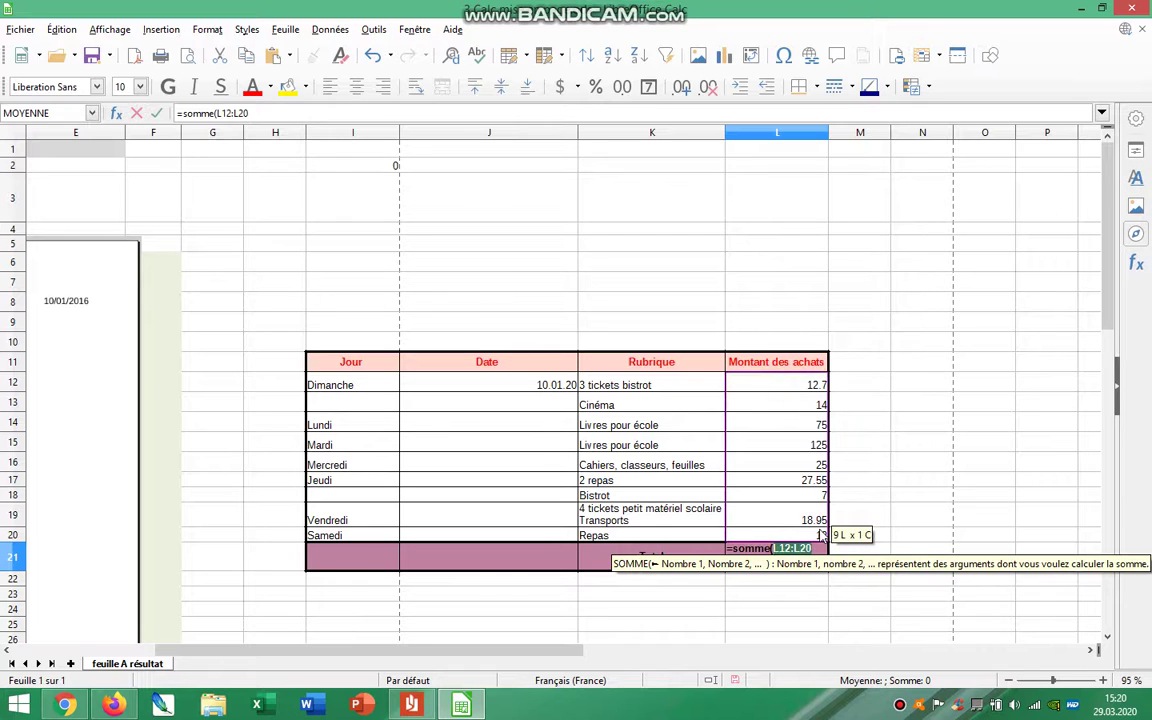
pyautogui.press('Return')
pyautogui.click(862, 402)
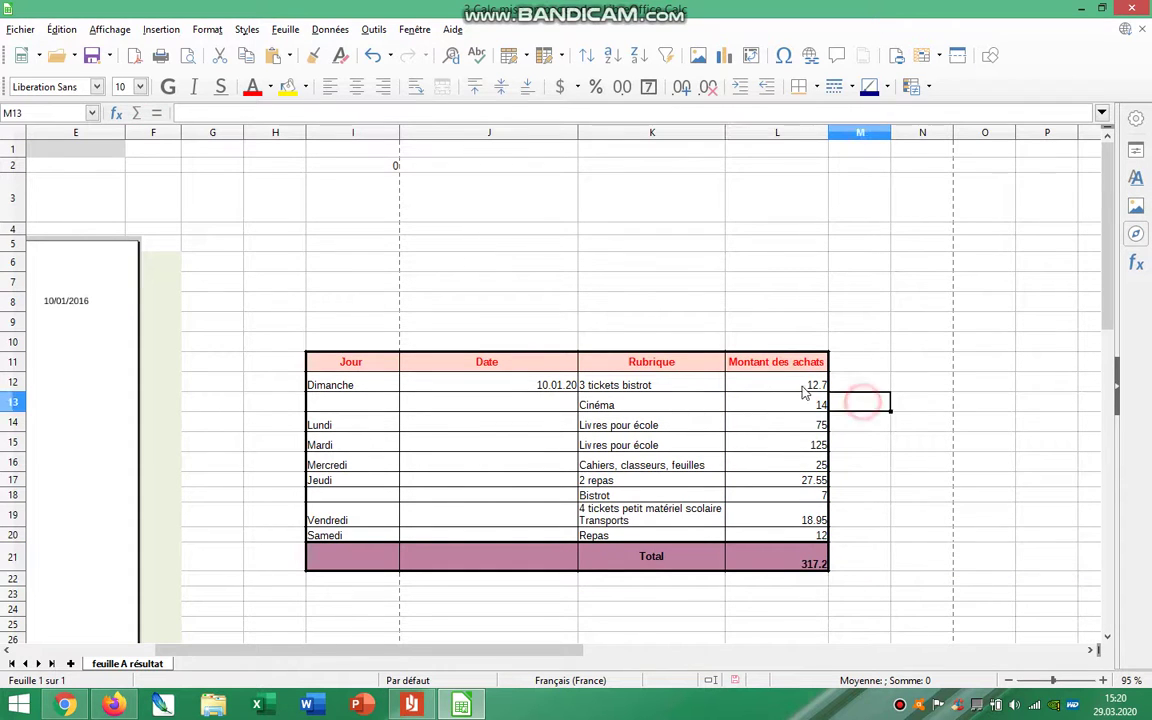
pyautogui.moveTo(803, 392); pyautogui.dragTo(787, 571)
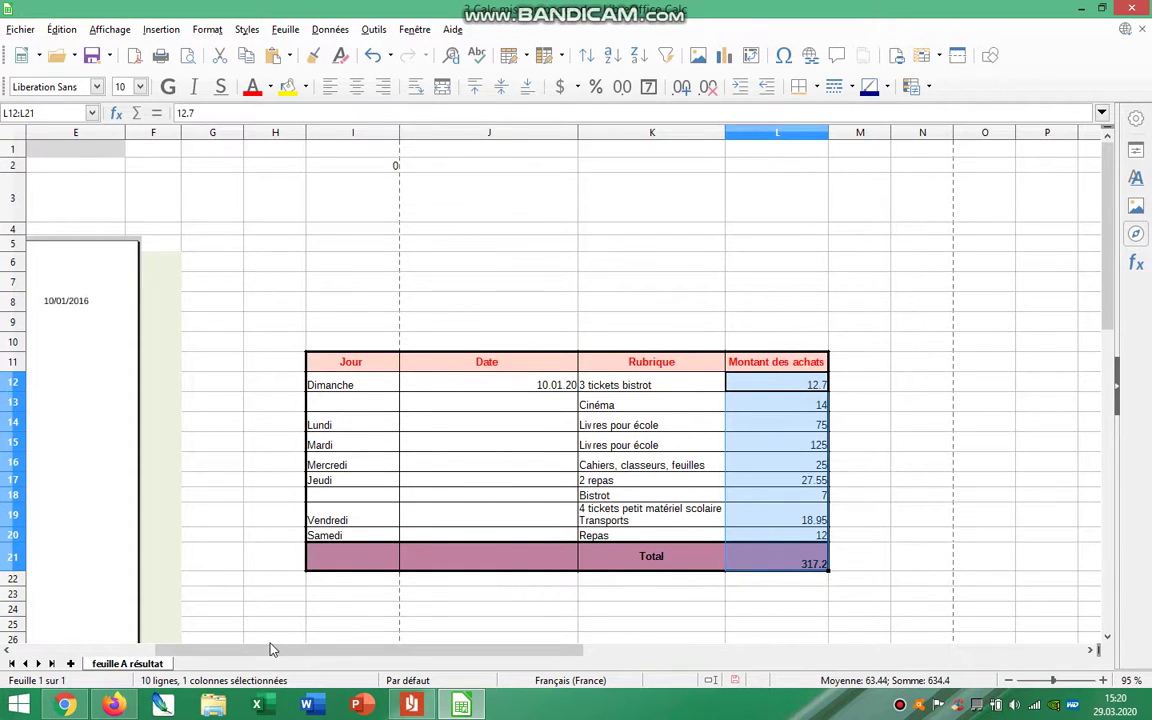
pyautogui.moveTo(270, 644); pyautogui.dragTo(313, 650)
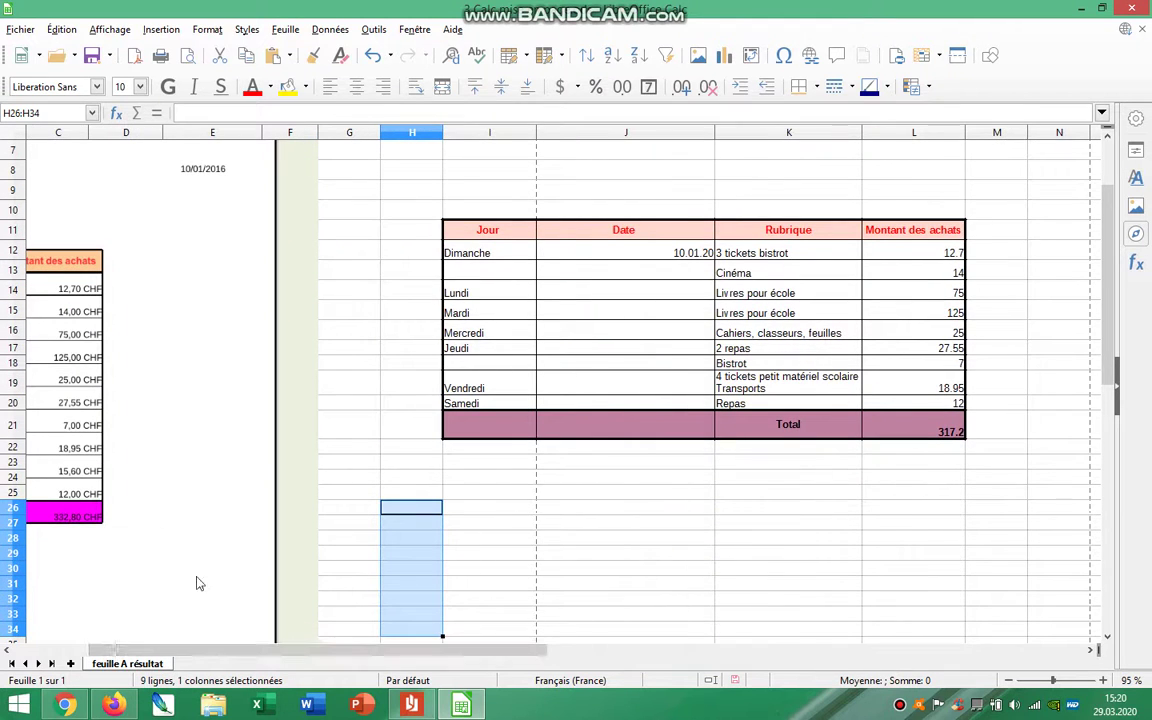
pyautogui.click(972, 316)
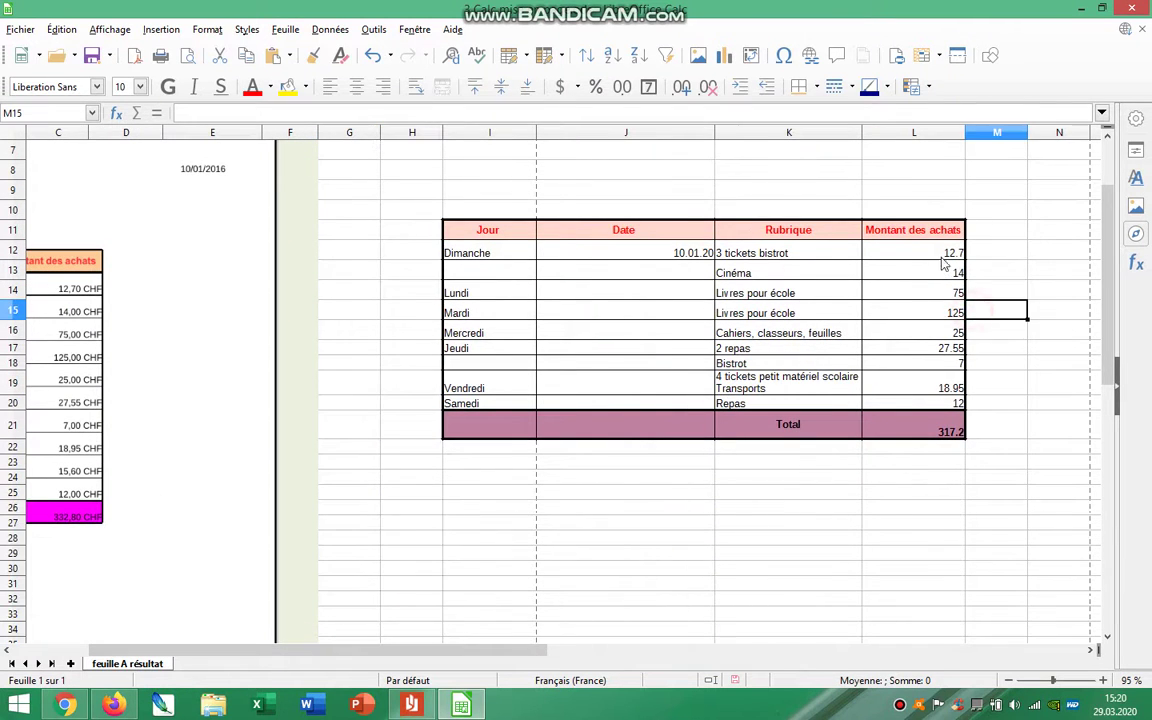
# Format the amounts L12:L21 as Monnaie in Swiss francs with the red-negative CHF -1'234.00 format and two decimals.
pyautogui.moveTo(925, 252); pyautogui.dragTo(933, 437)
pyautogui.rightClick(928, 416)
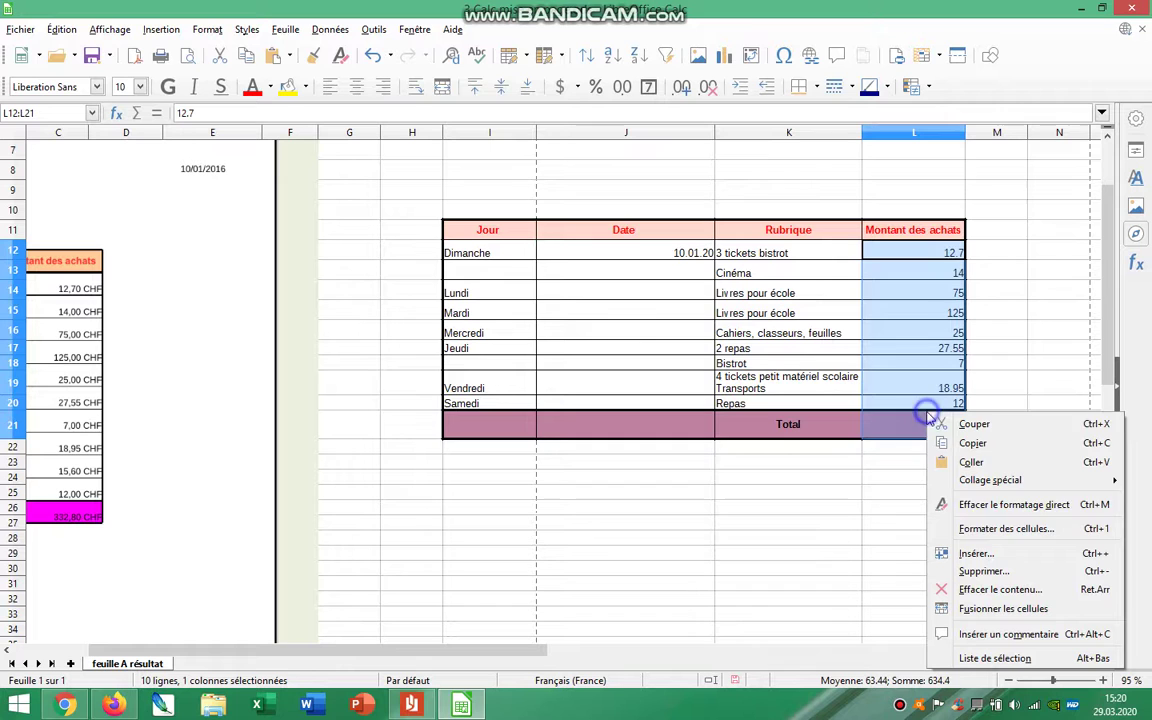
pyautogui.click(1016, 527)
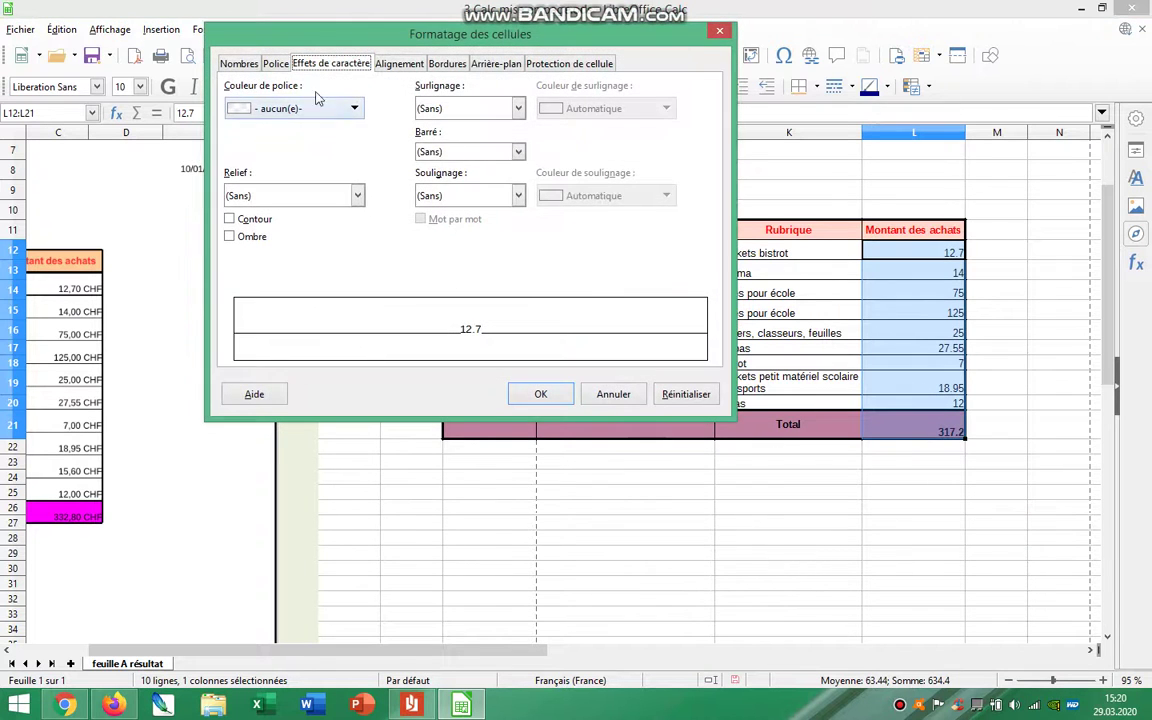
pyautogui.click(238, 63)
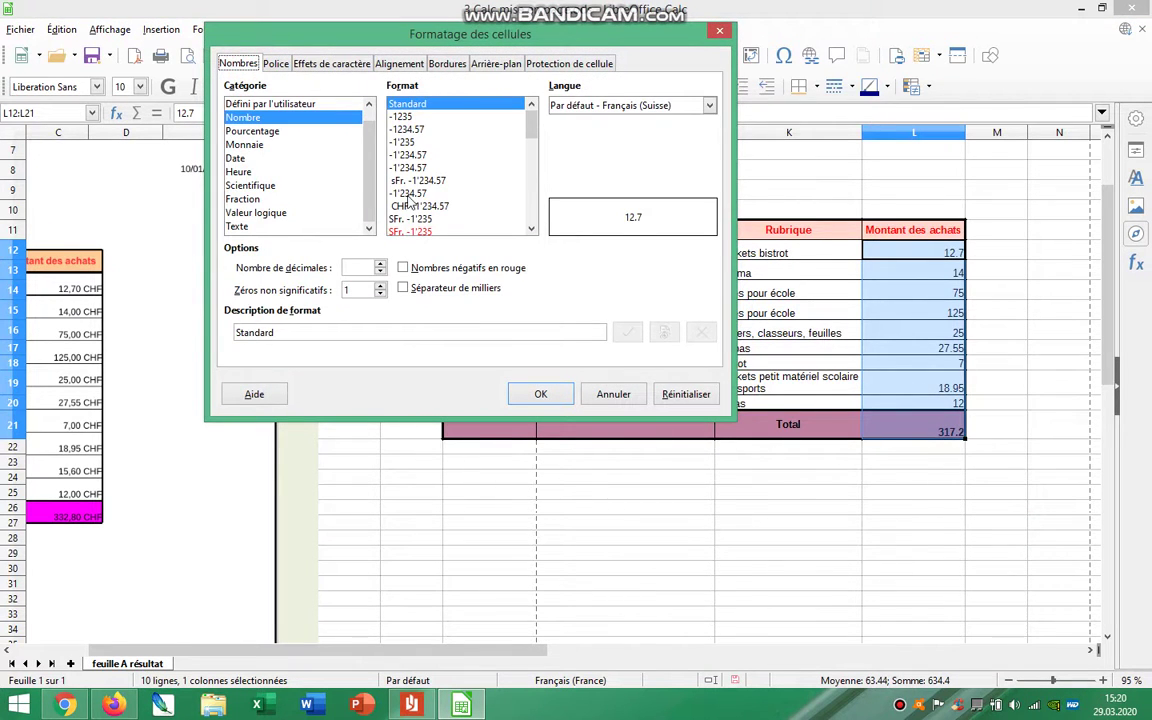
pyautogui.click(262, 131)
pyautogui.click(255, 144)
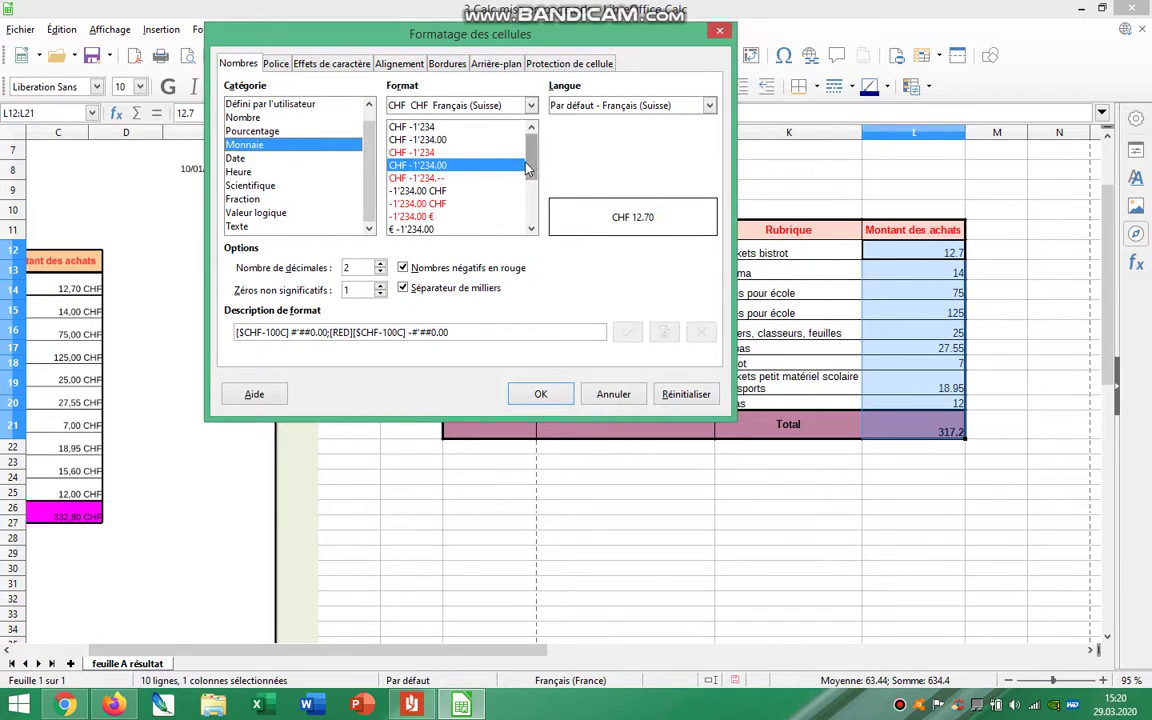
pyautogui.scroll(-3, 528, 168)
pyautogui.scroll(3, 530, 150)
pyautogui.click(540, 394)
pyautogui.click(980, 522)
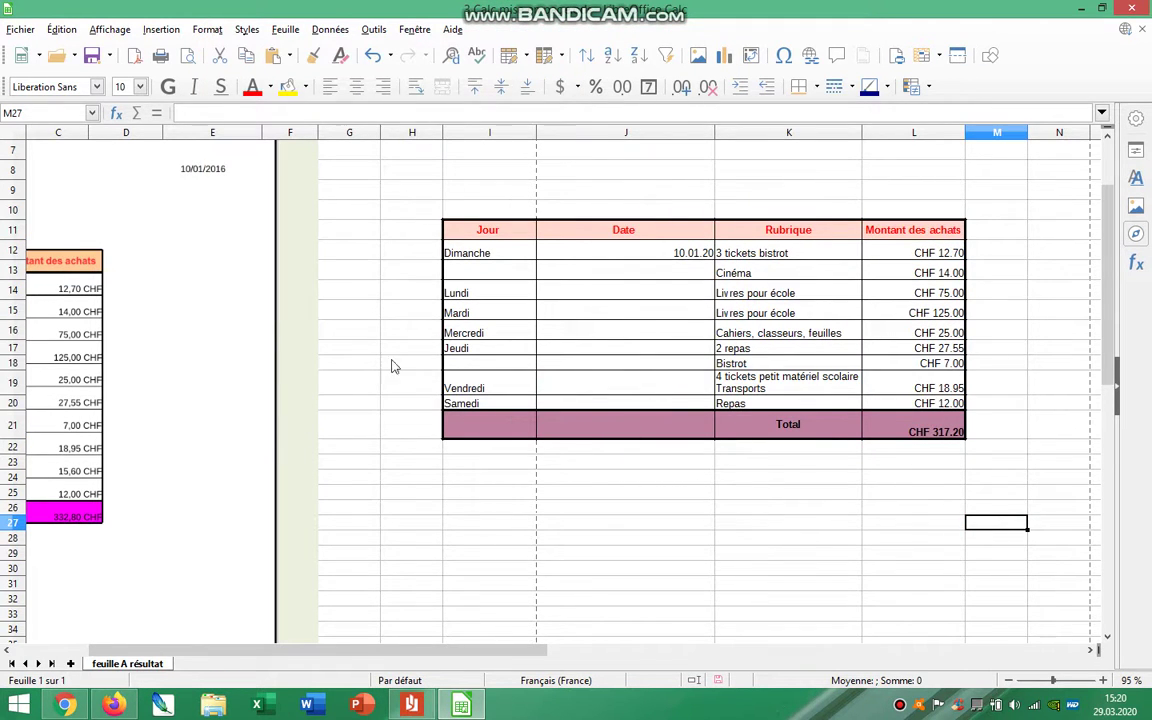
pyautogui.click(822, 491)
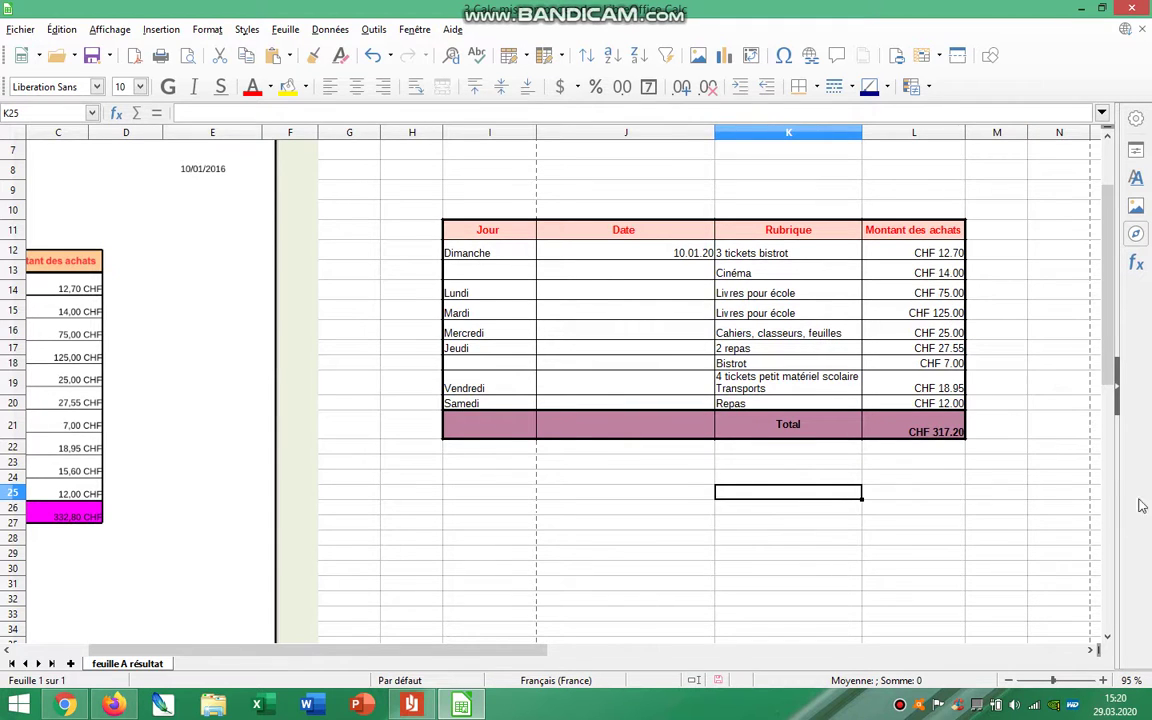
pyautogui.click(16, 251)
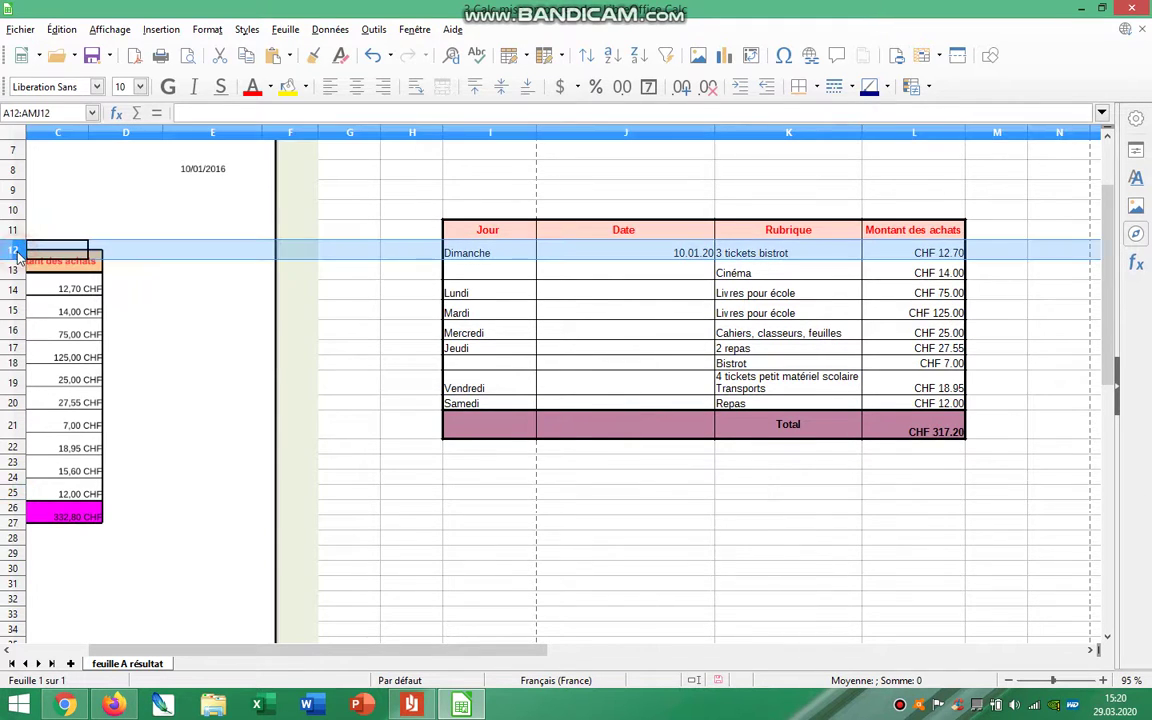
pyautogui.rightClick(16, 251)
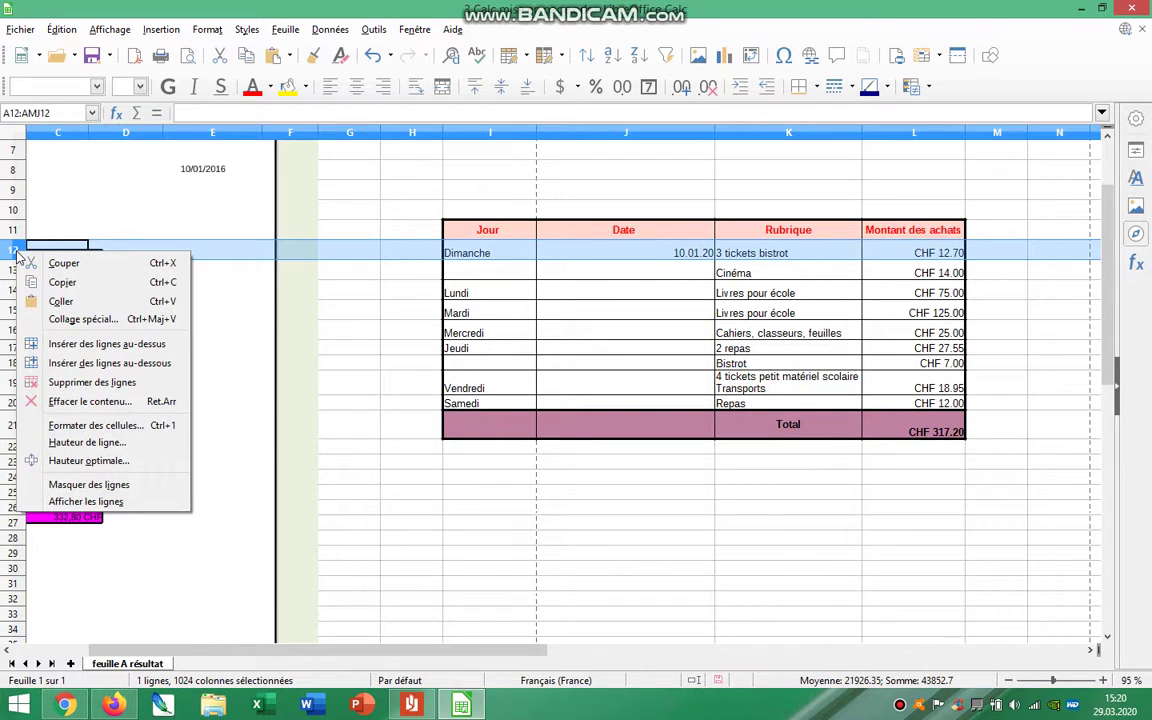
pyautogui.click(400, 432)
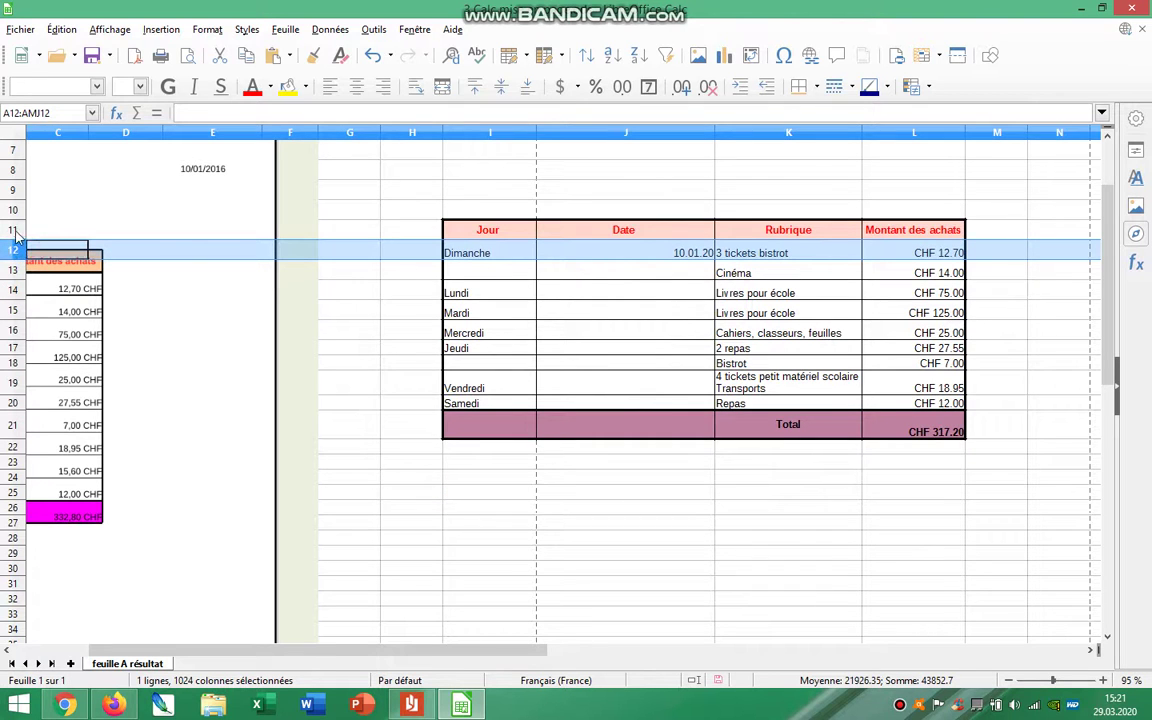
# Set the height of rows 11 to 21 to 1.5 cm.
pyautogui.moveTo(16, 232); pyautogui.dragTo(38, 420)
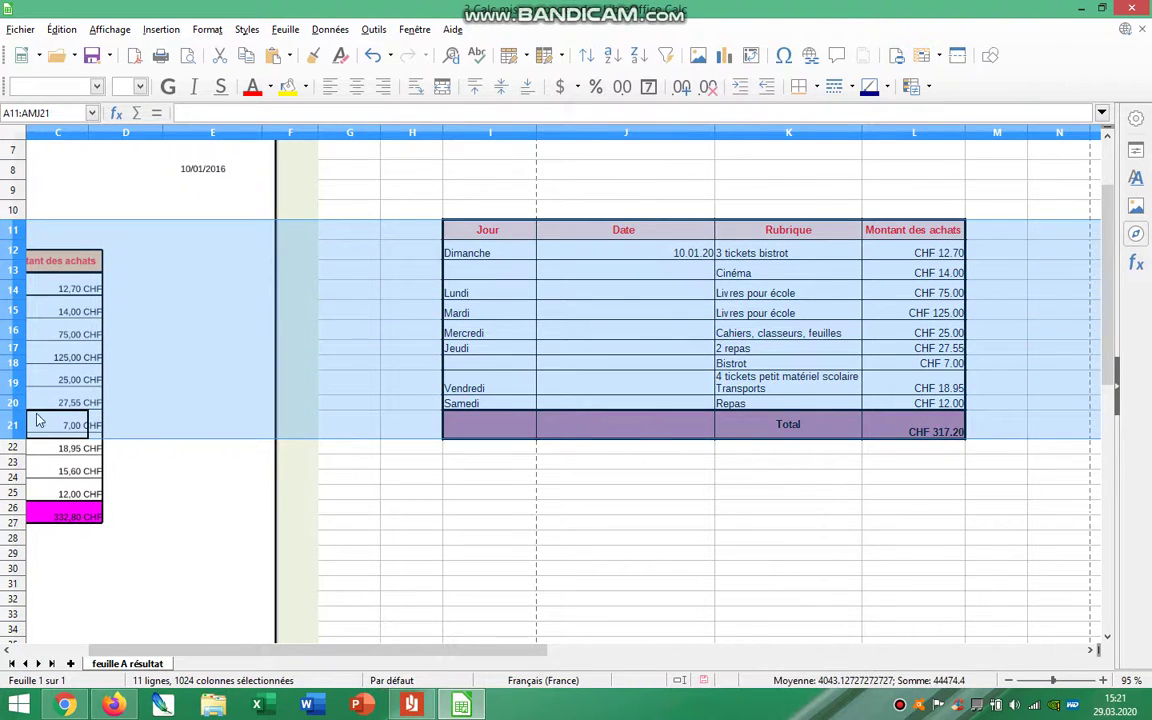
pyautogui.rightClick(14, 340)
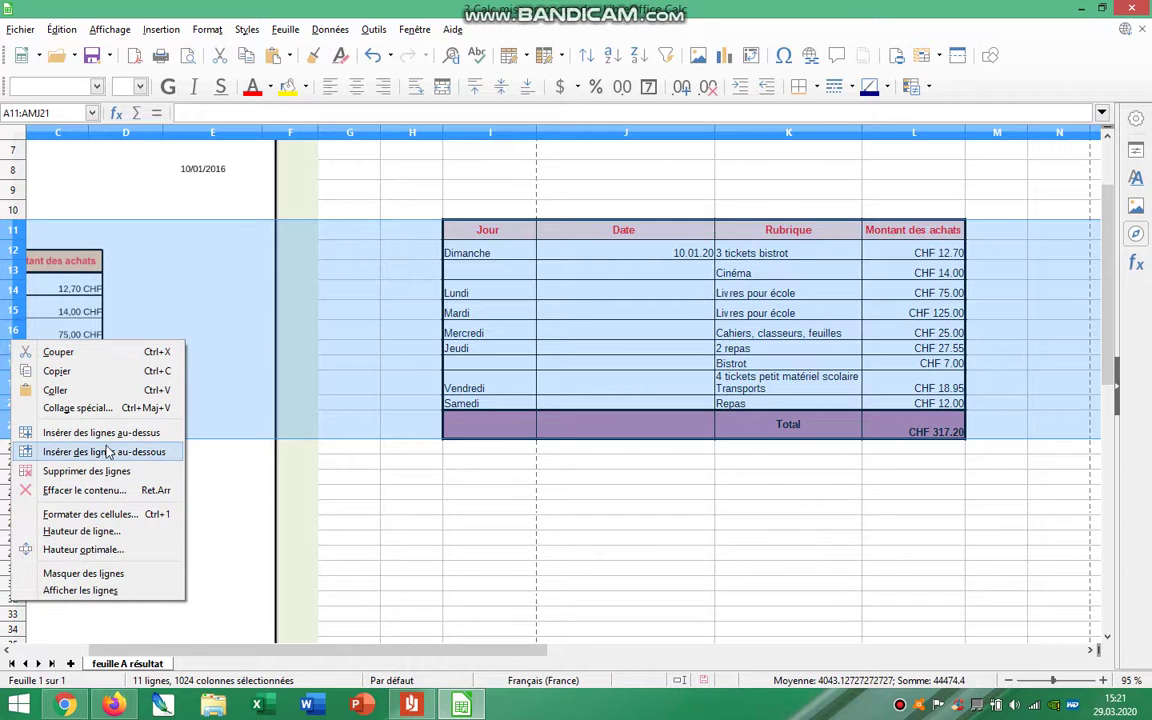
pyautogui.click(82, 531)
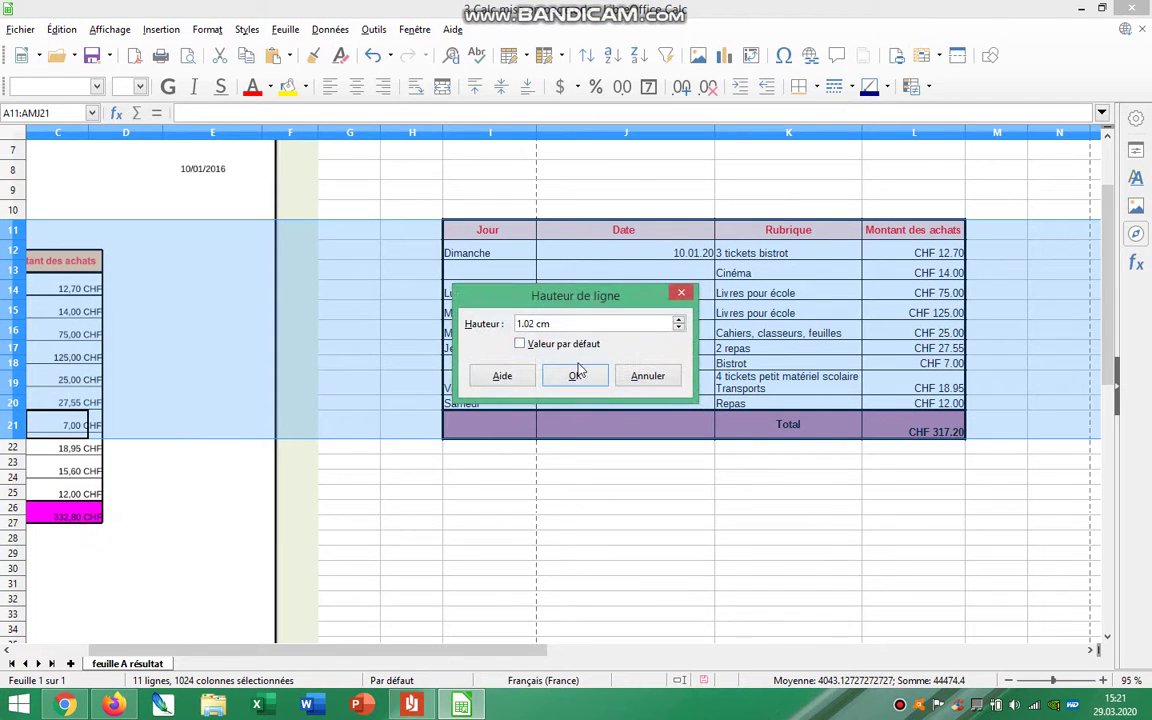
pyautogui.tripleClick(584, 322)
pyautogui.write('1.5')
pyautogui.click(574, 380)
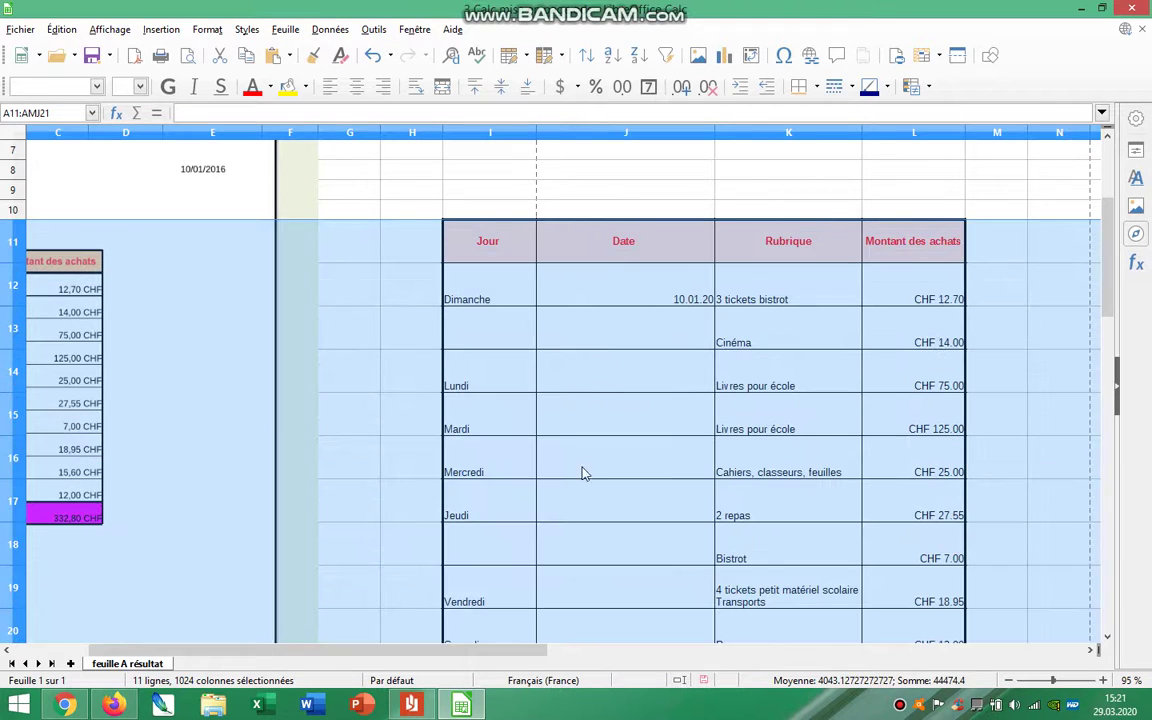
# Set the height of rows 11 to 21 to 1 cm.
pyautogui.rightClick(18, 335)
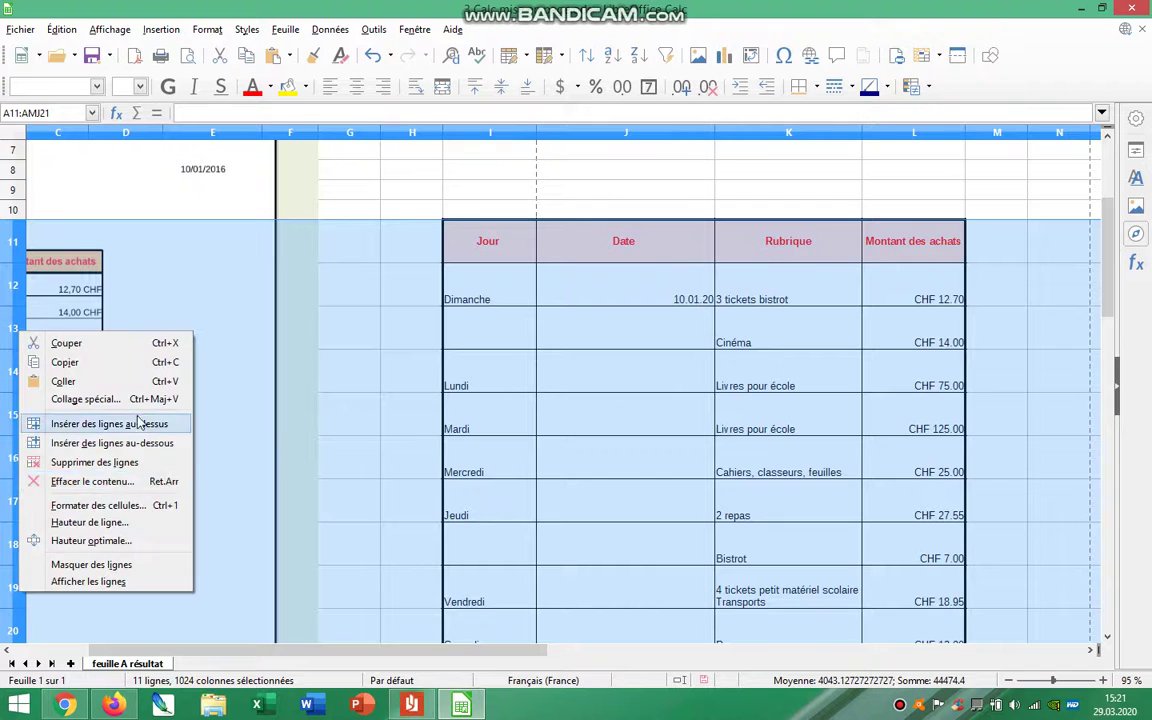
pyautogui.click(168, 522)
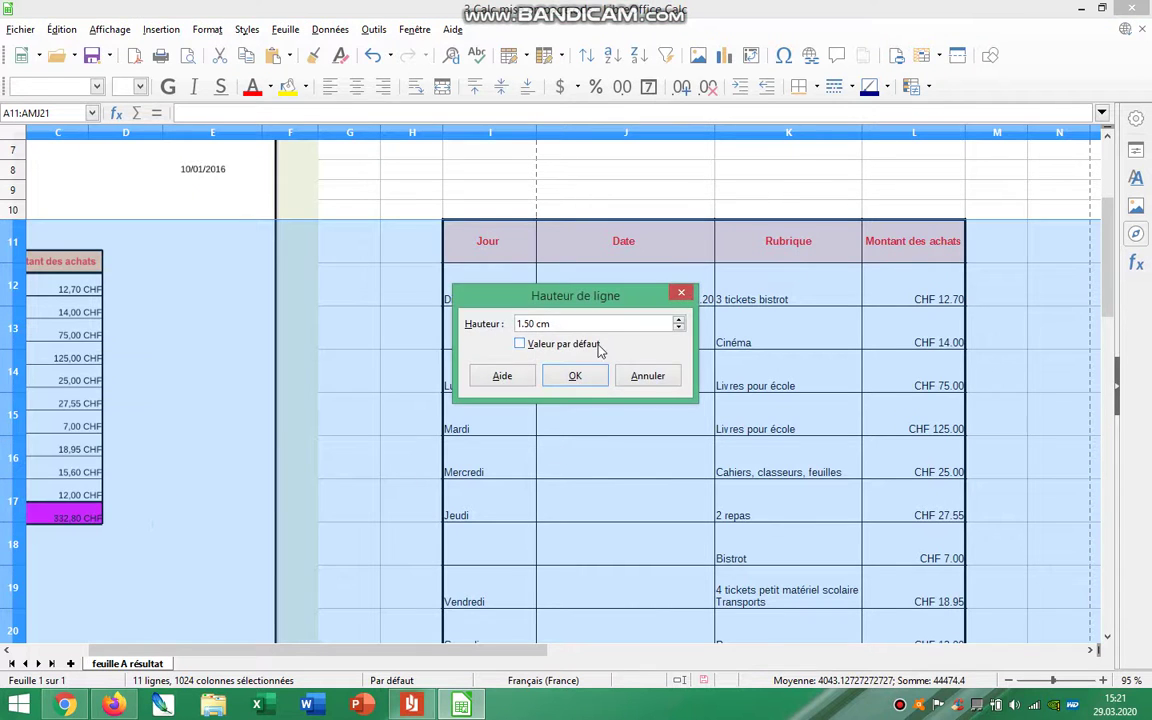
pyautogui.moveTo(593, 329); pyautogui.dragTo(398, 329)
pyautogui.write('1')
pyautogui.click(575, 375)
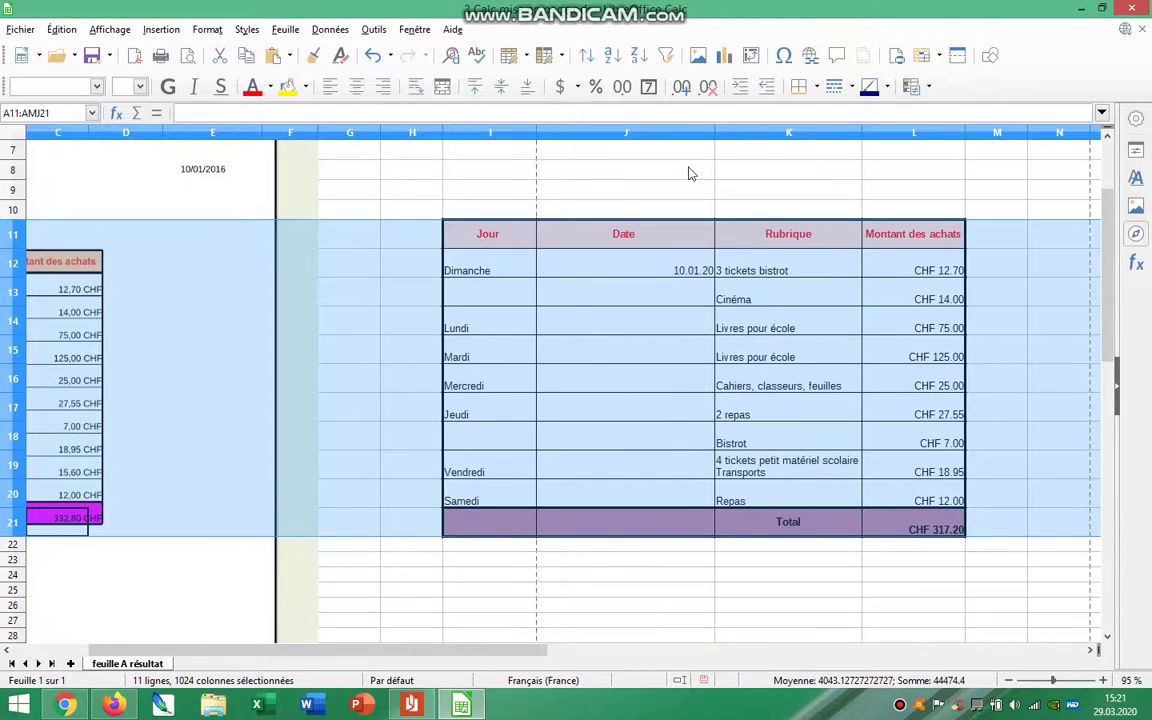
# Set the width of the table's columns I to L to 4 cm.
pyautogui.moveTo(518, 139); pyautogui.dragTo(885, 133)
pyautogui.rightClick(894, 132)
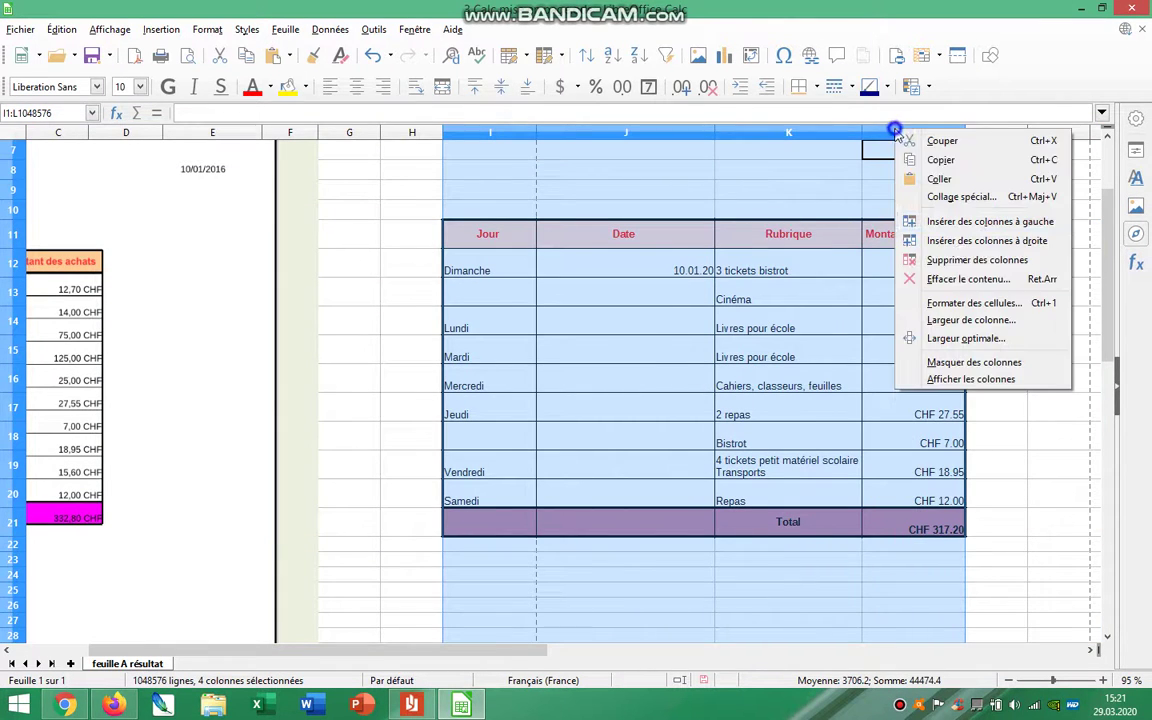
pyautogui.click(1017, 321)
pyautogui.doubleClick(566, 322)
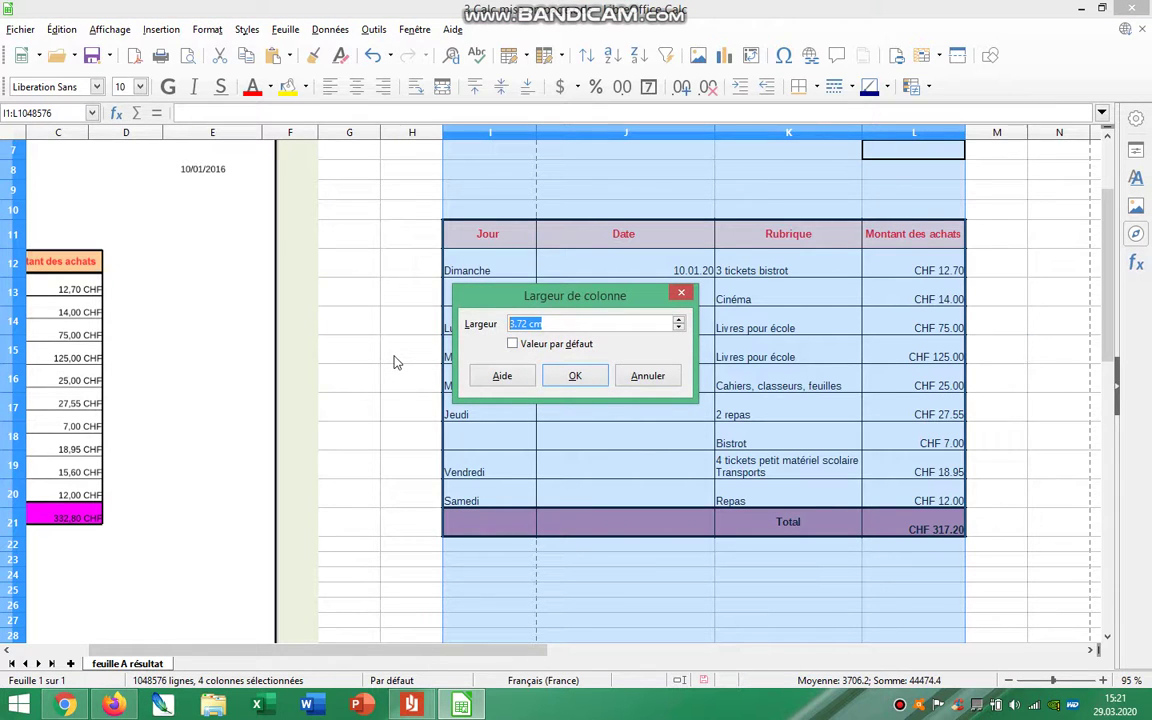
pyautogui.write('4')
pyautogui.click(588, 374)
pyautogui.click(968, 474)
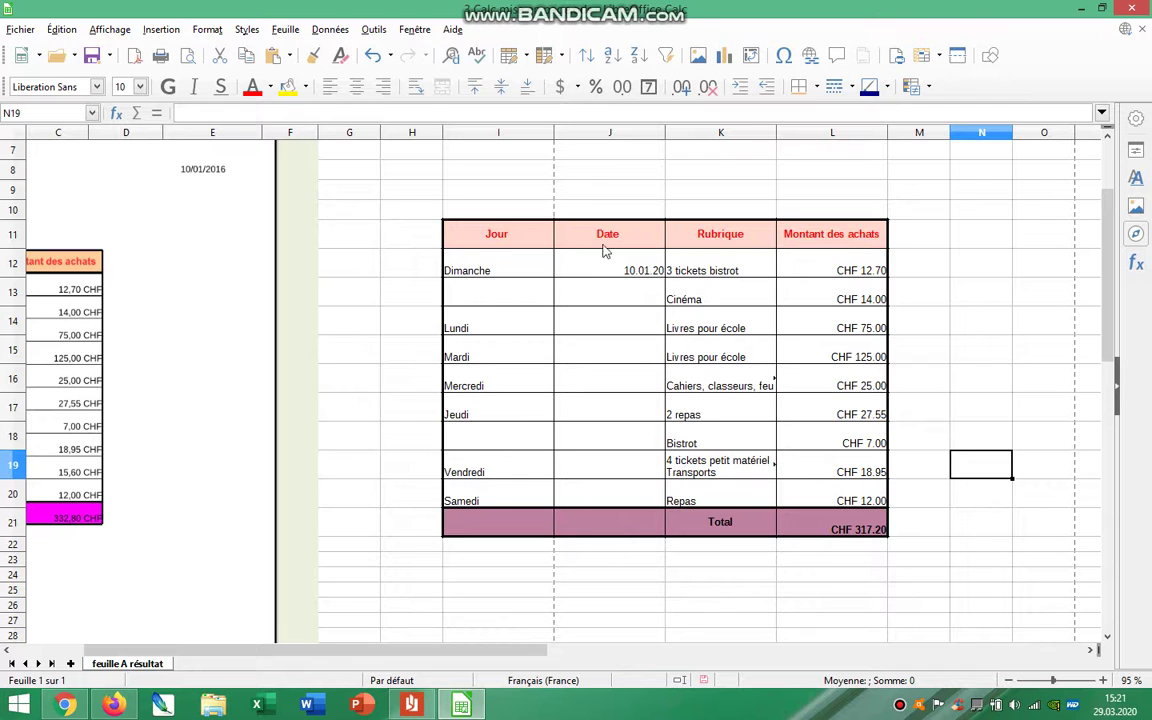
# Set the width of the table's columns I to L to 5 cm.
pyautogui.moveTo(505, 132); pyautogui.dragTo(832, 132)
pyautogui.rightClick(812, 333)
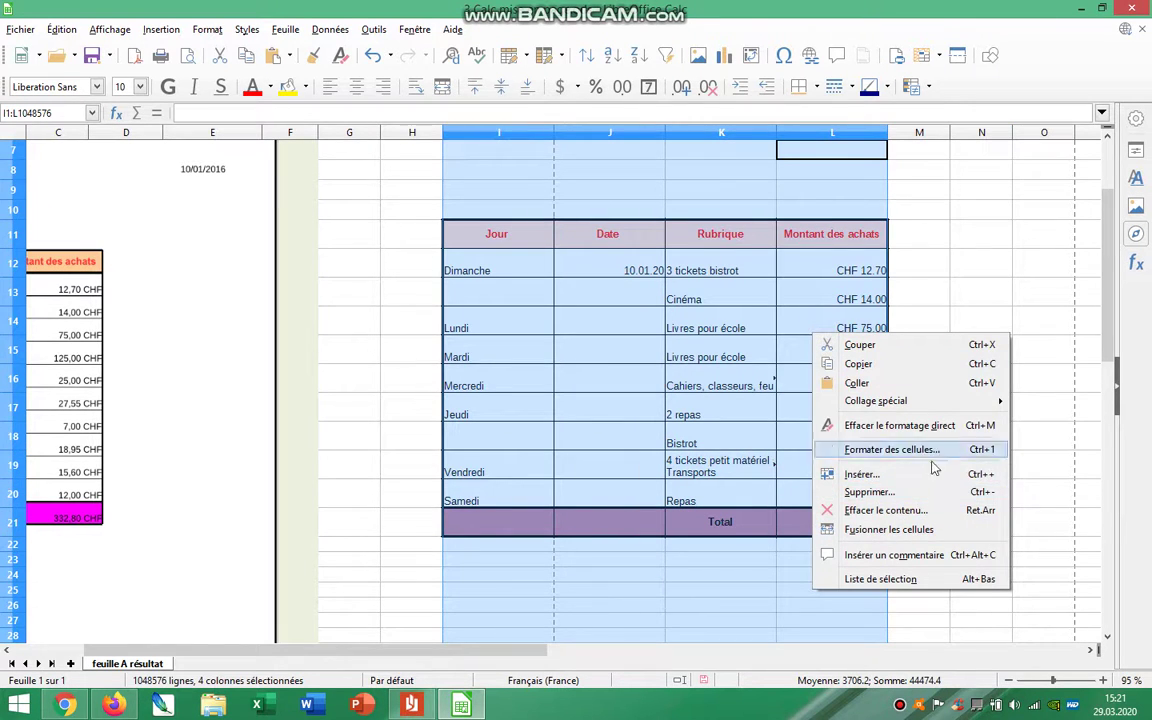
pyautogui.rightClick(693, 131)
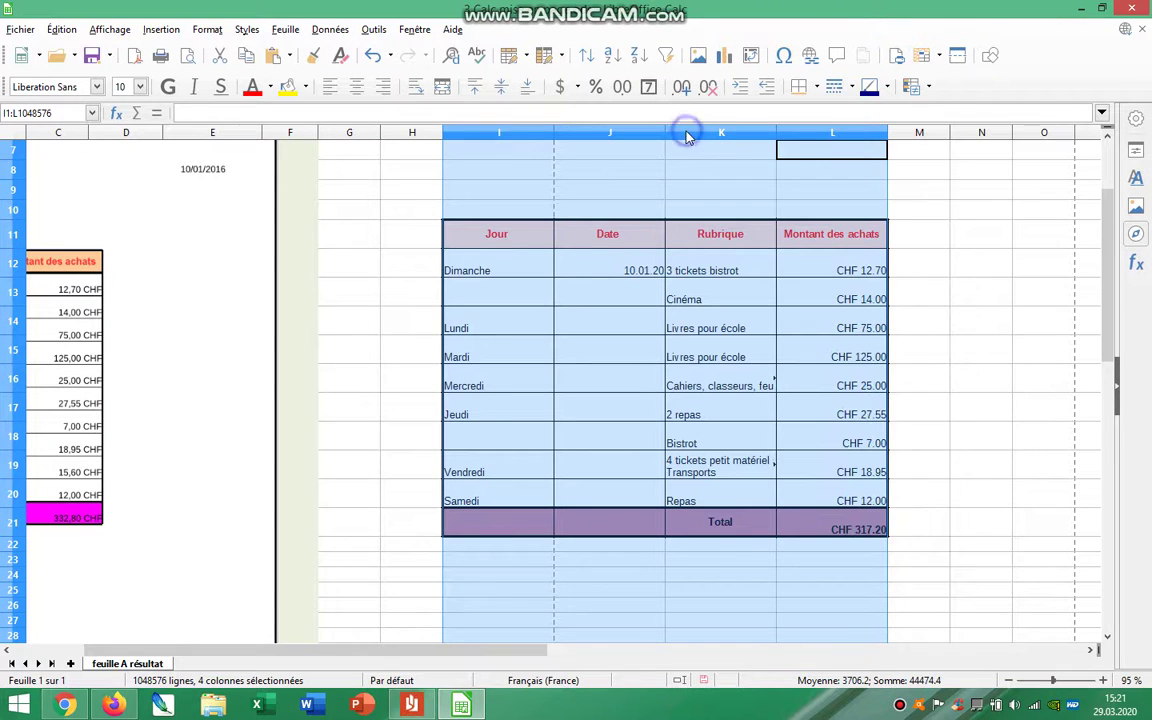
pyautogui.rightClick(686, 131)
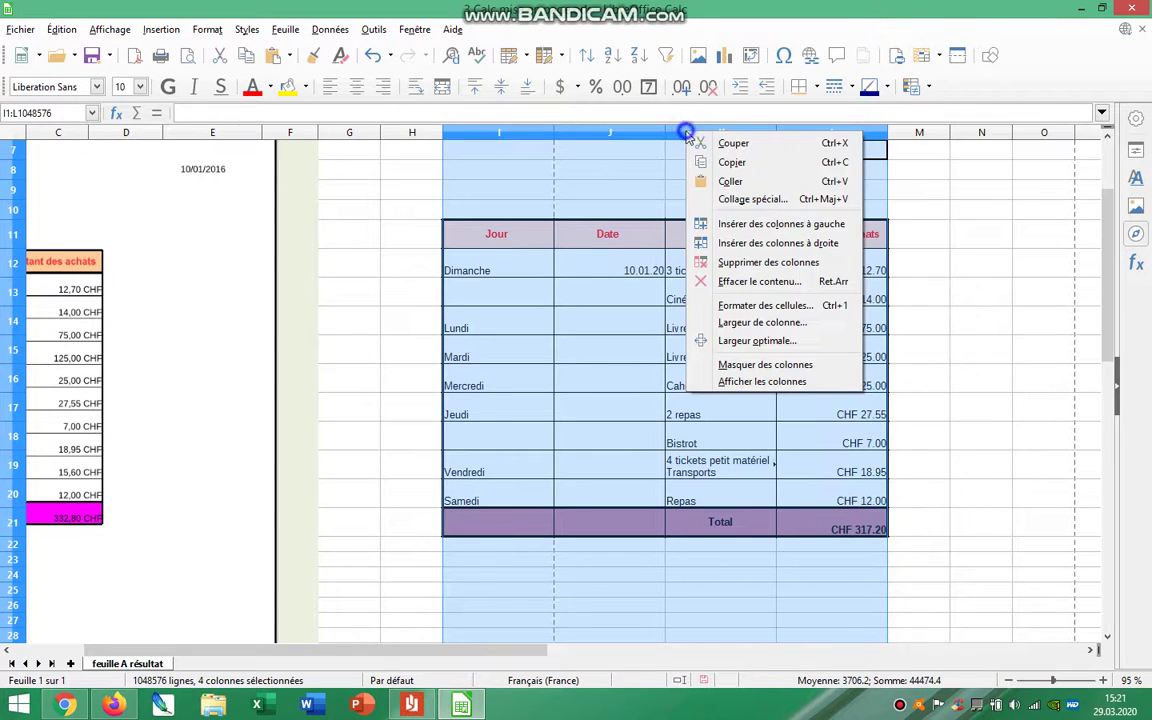
pyautogui.click(818, 322)
pyautogui.hotkey('ctrl', 'a')
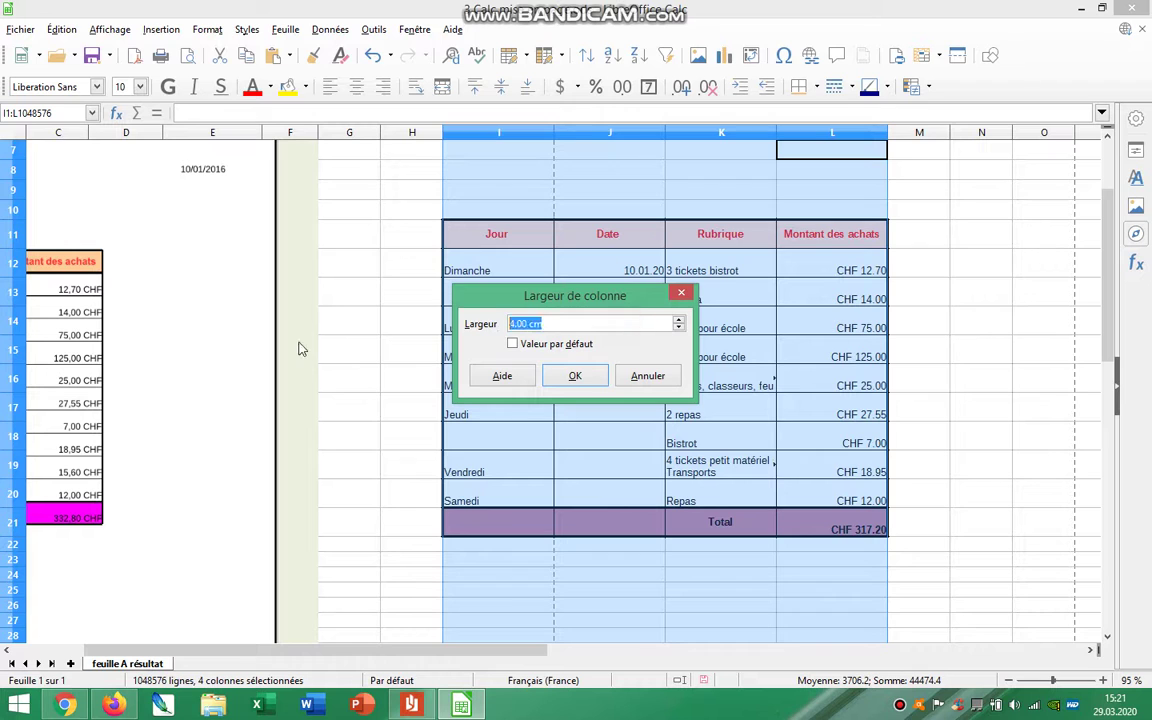
pyautogui.write('5')
pyautogui.click(573, 375)
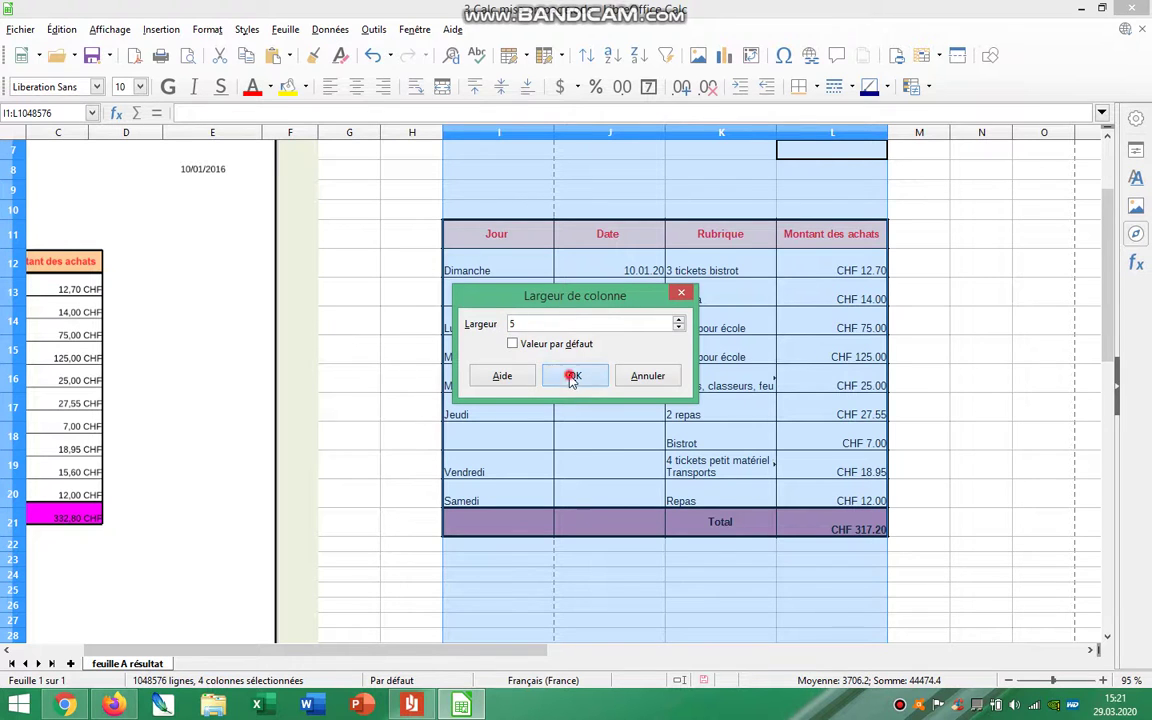
pyautogui.click(1016, 496)
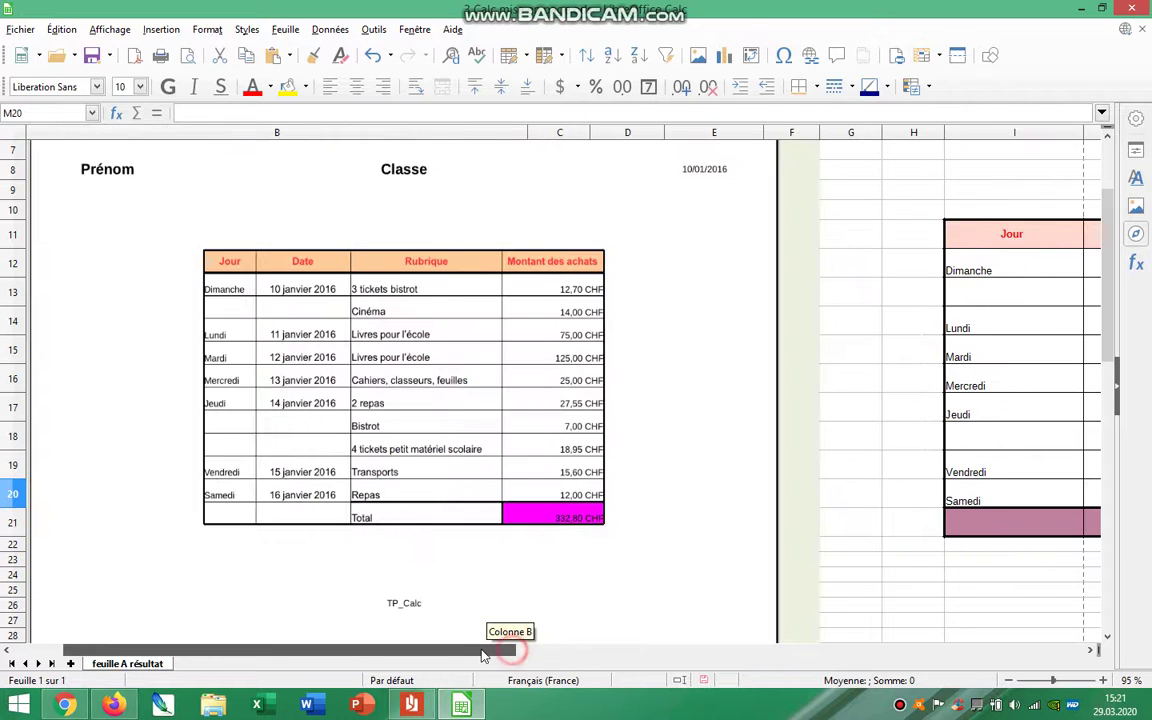
# Format the date in J12 with the 31. décembre 1999 date format (J. MMMM AAAA).
pyautogui.moveTo(515, 650)
pyautogui.mouseDown()
pyautogui.moveTo(488, 651)
pyautogui.moveTo(514, 659)
pyautogui.mouseUp()
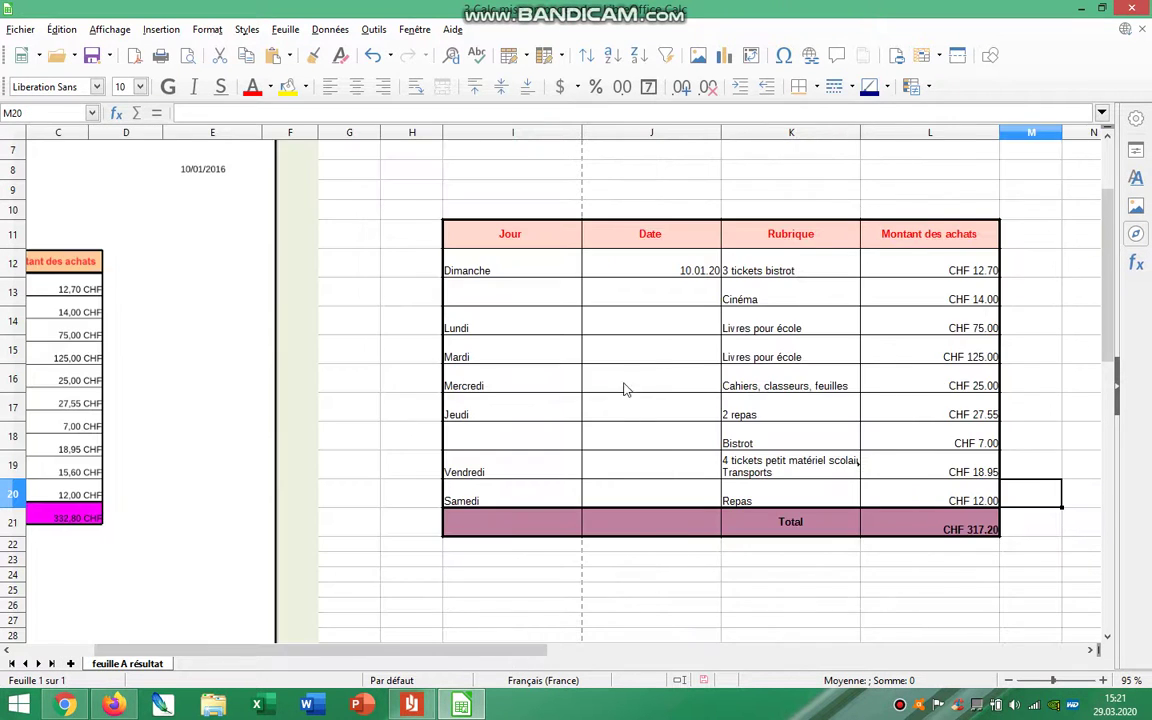
pyautogui.click(662, 270)
pyautogui.scroll(-1, 225, 493)
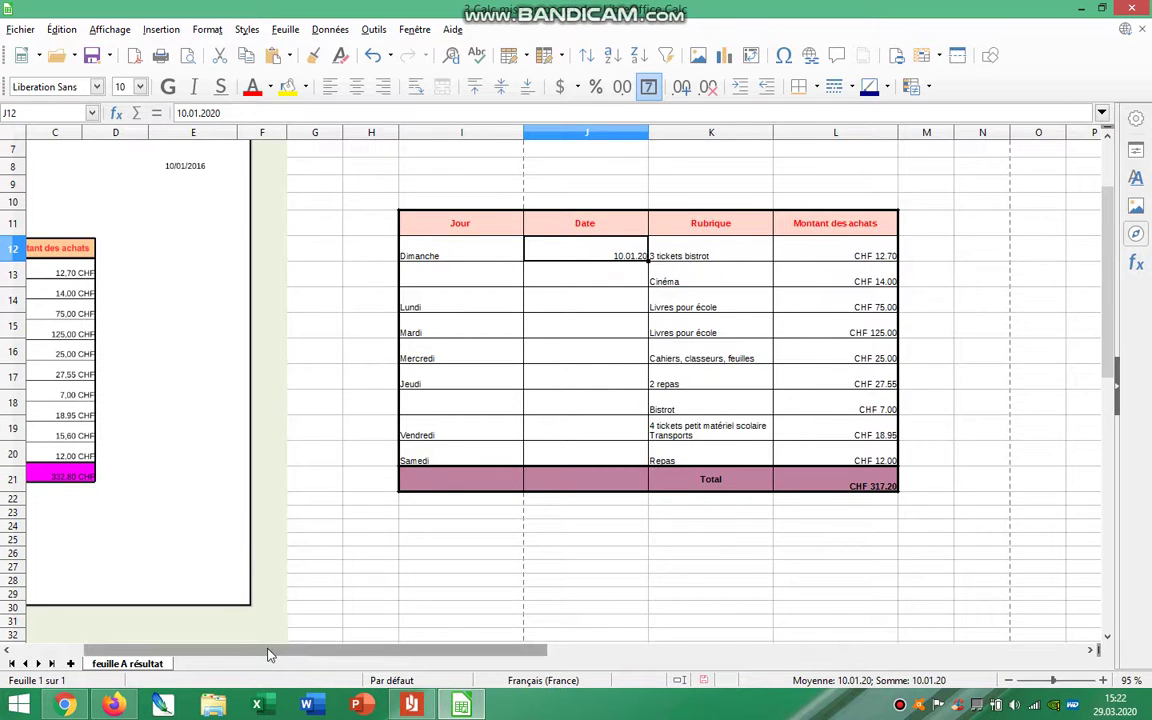
pyautogui.moveTo(285, 653); pyautogui.dragTo(421, 660)
pyautogui.rightClick(588, 255)
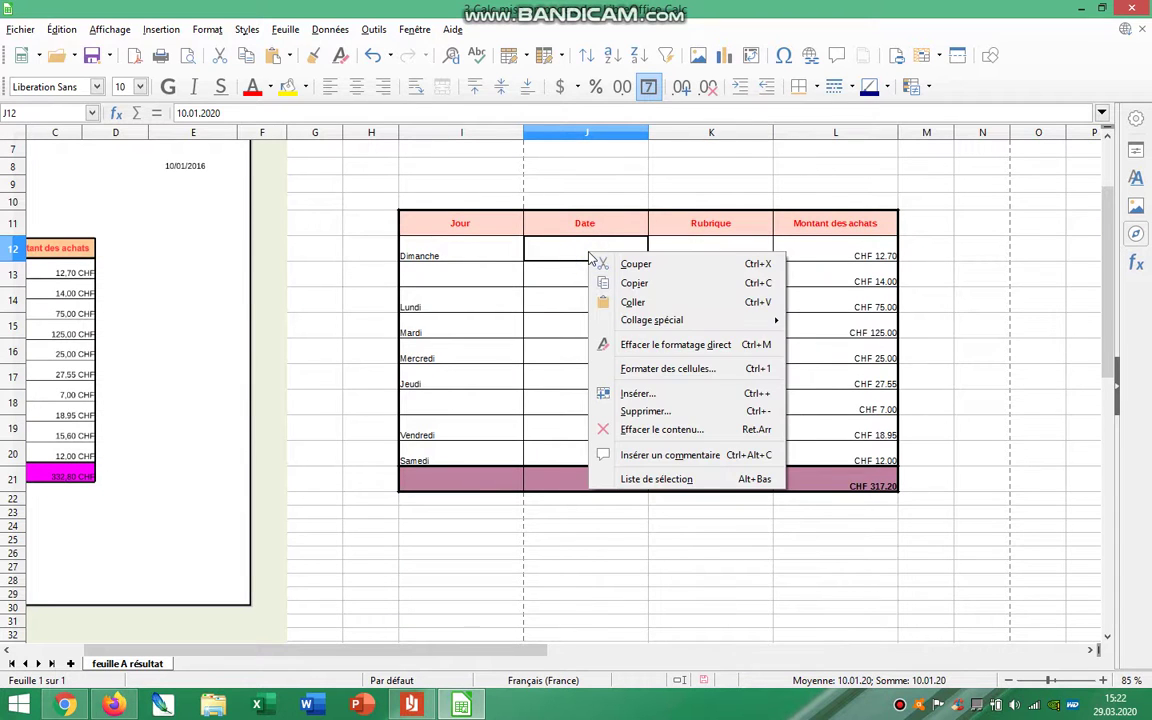
pyautogui.click(653, 369)
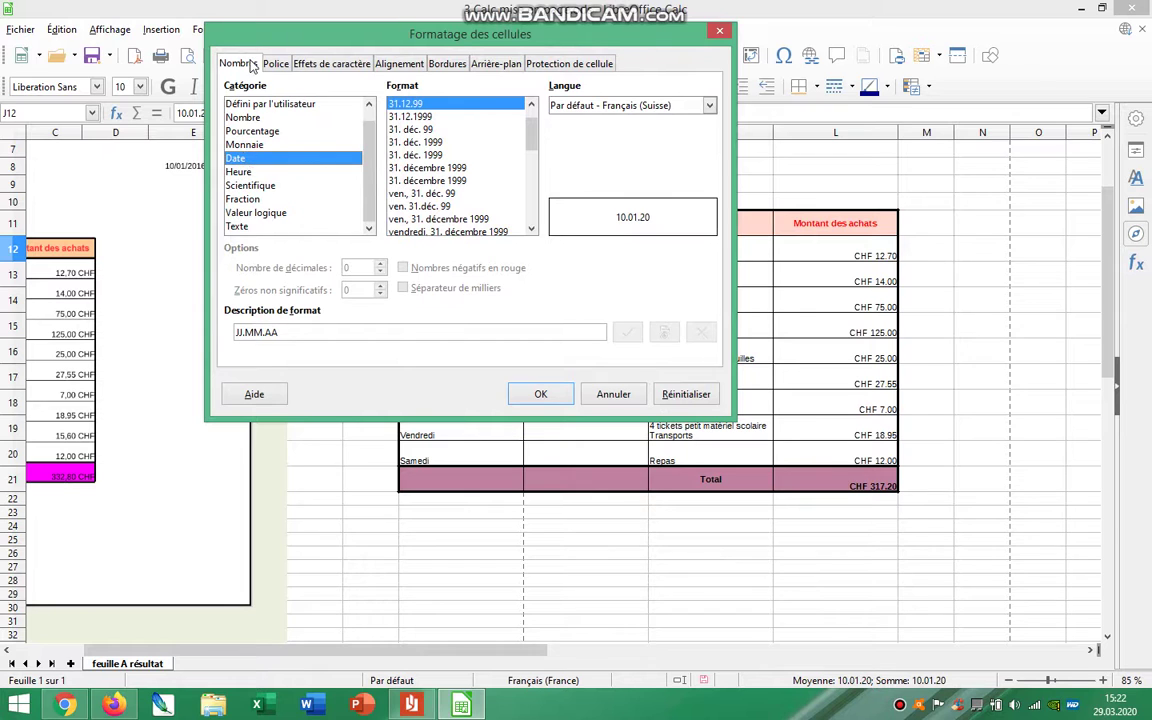
pyautogui.click(534, 232)
pyautogui.click(534, 232)
pyautogui.click(534, 232)
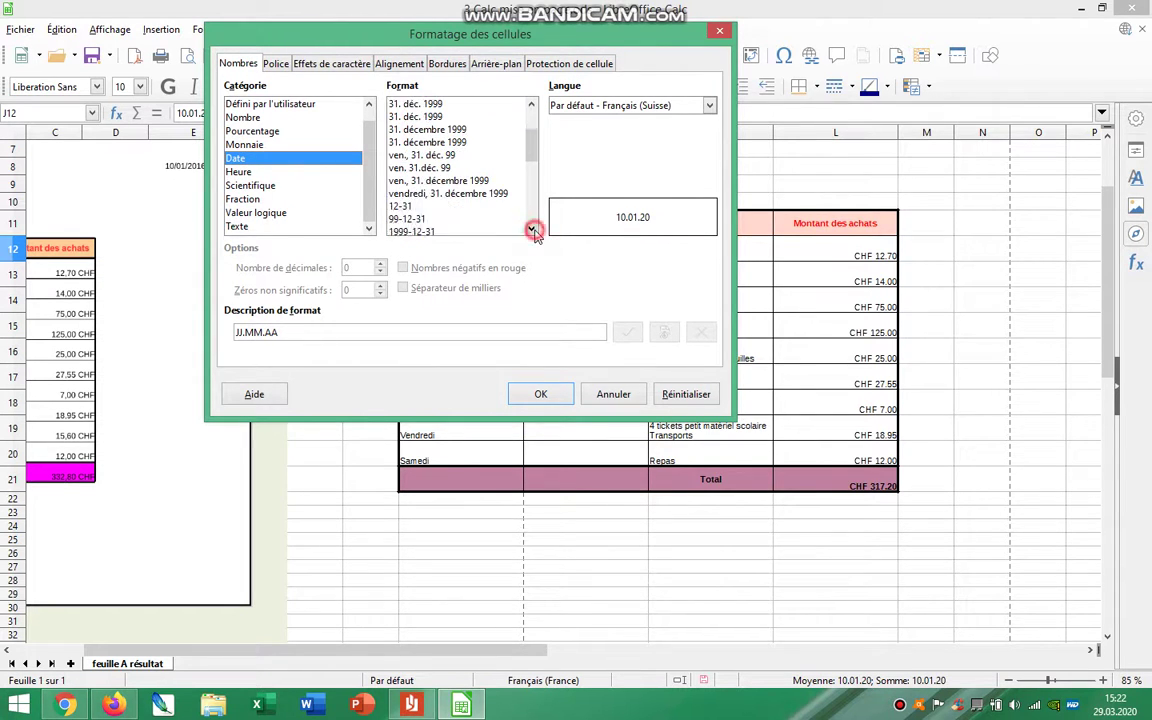
pyautogui.click(534, 232)
pyautogui.click(534, 232)
pyautogui.click(534, 232)
pyautogui.click(534, 232)
pyautogui.click(534, 232)
pyautogui.click(534, 232)
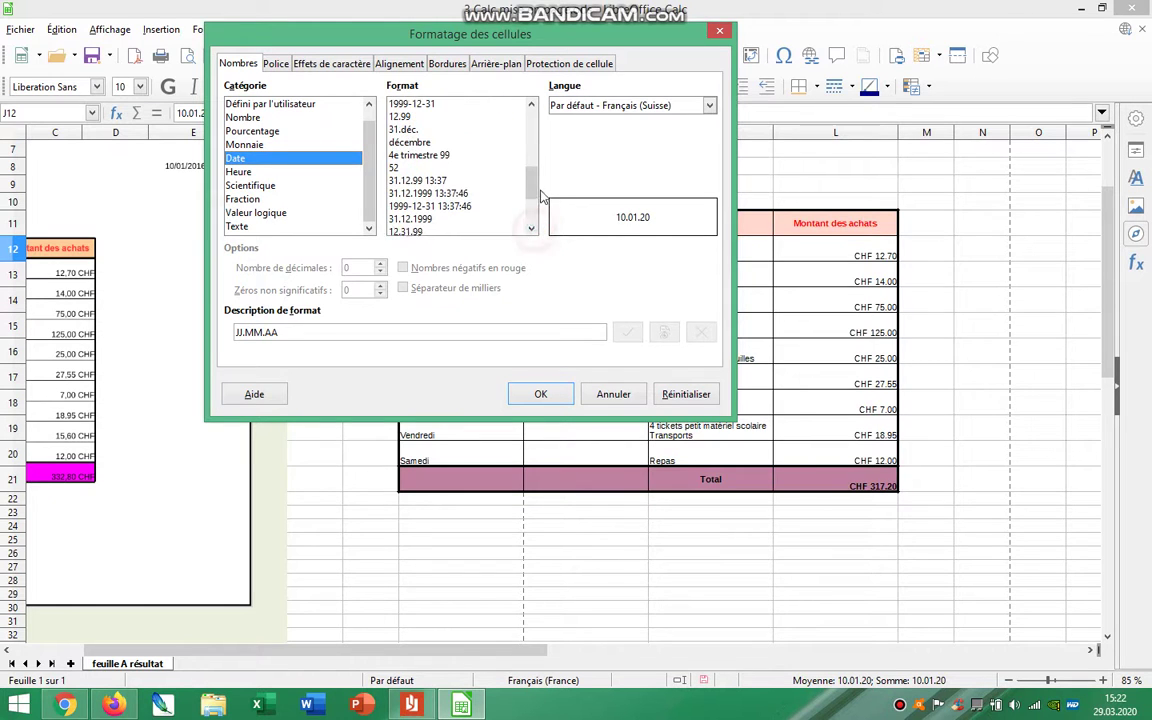
pyautogui.moveTo(533, 180); pyautogui.dragTo(533, 128)
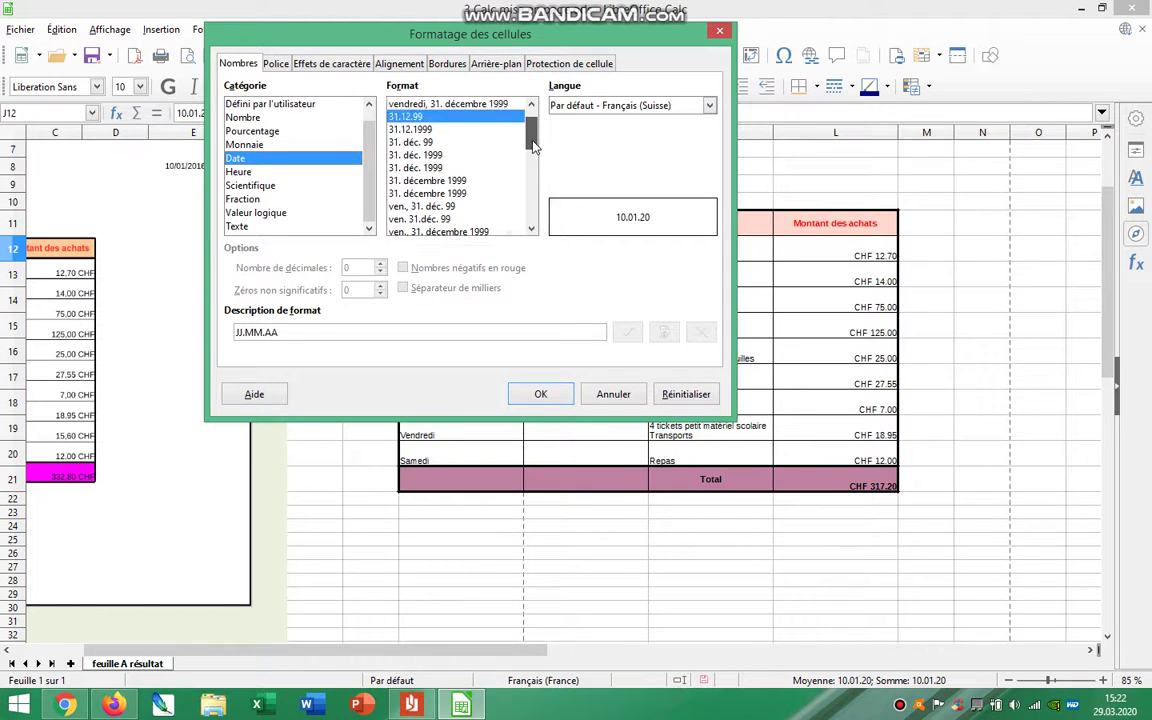
pyautogui.click(427, 180)
pyautogui.click(538, 394)
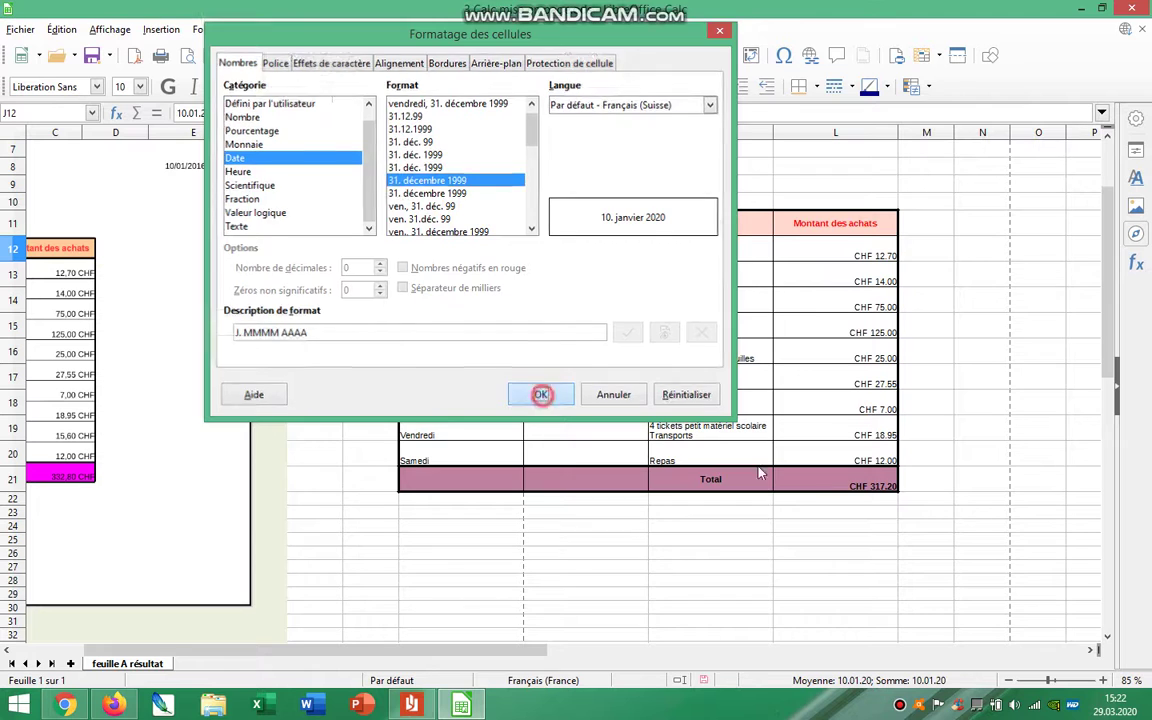
pyautogui.click(1023, 420)
# Fill the date in J12 down to J20 as a daily series.
pyautogui.click(623, 256)
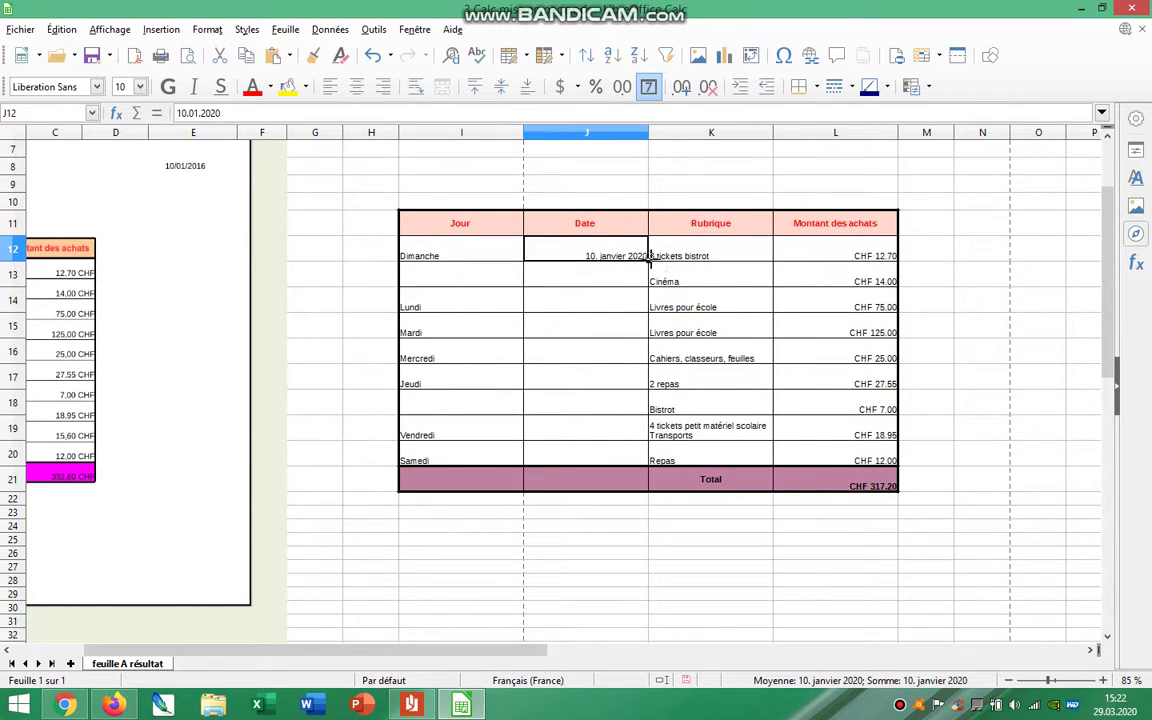
pyautogui.moveTo(647, 260); pyautogui.dragTo(641, 460)
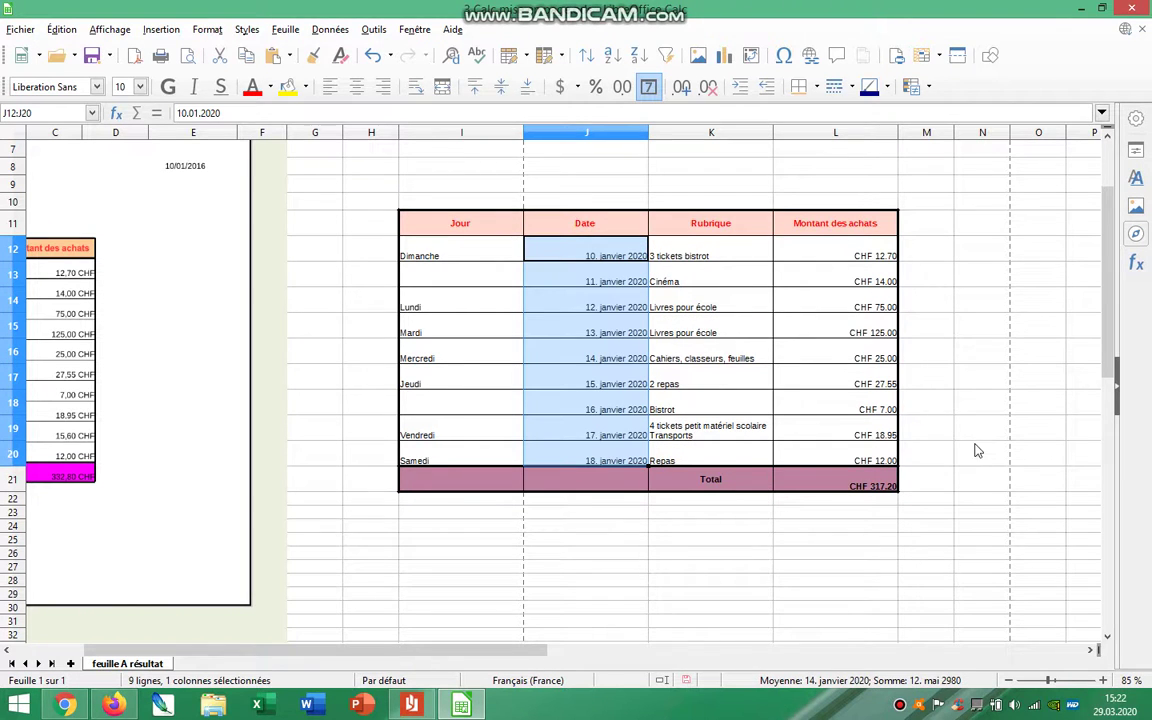
pyautogui.moveTo(530, 650); pyautogui.dragTo(566, 658)
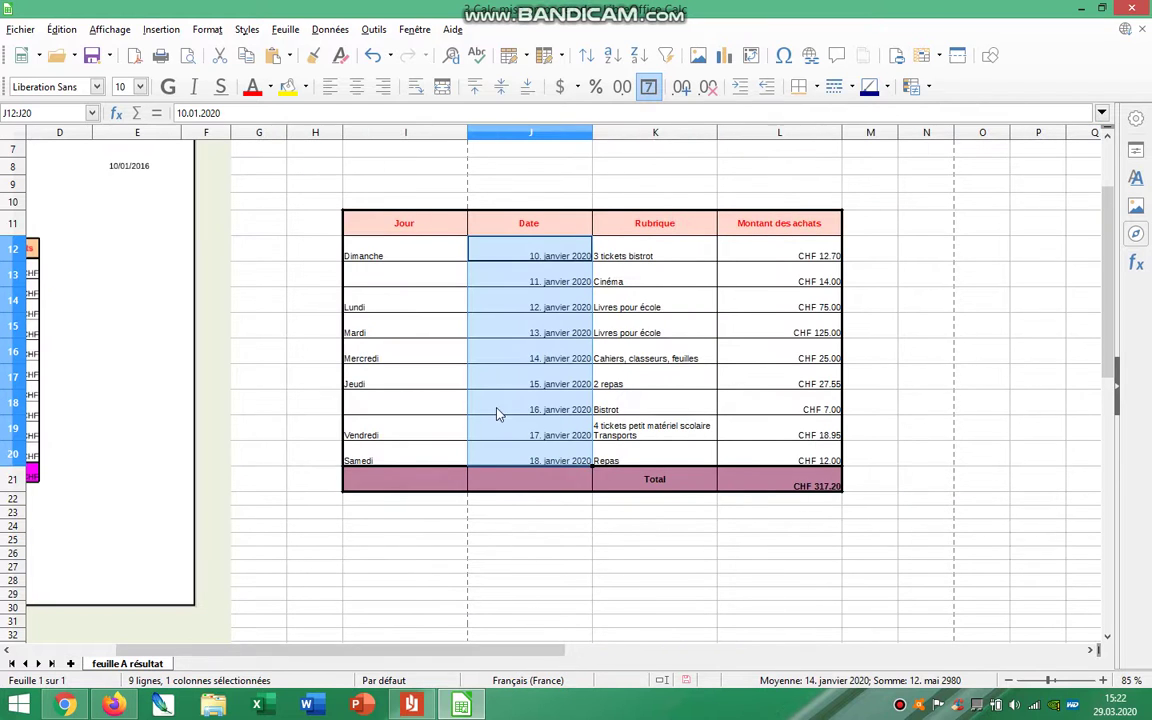
# Clear the contents of J13 and enter 11. janvier 2020 as the Lundi date in J14.
pyautogui.click(558, 282)
pyautogui.press('BackSpace')
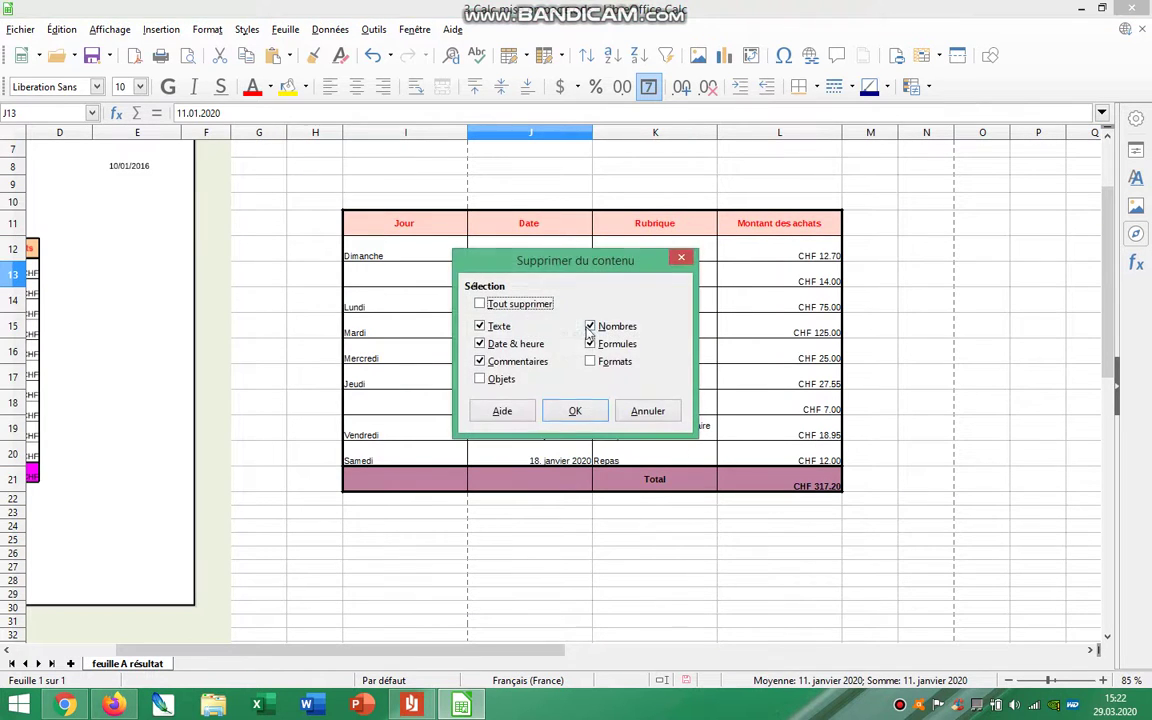
pyautogui.click(577, 410)
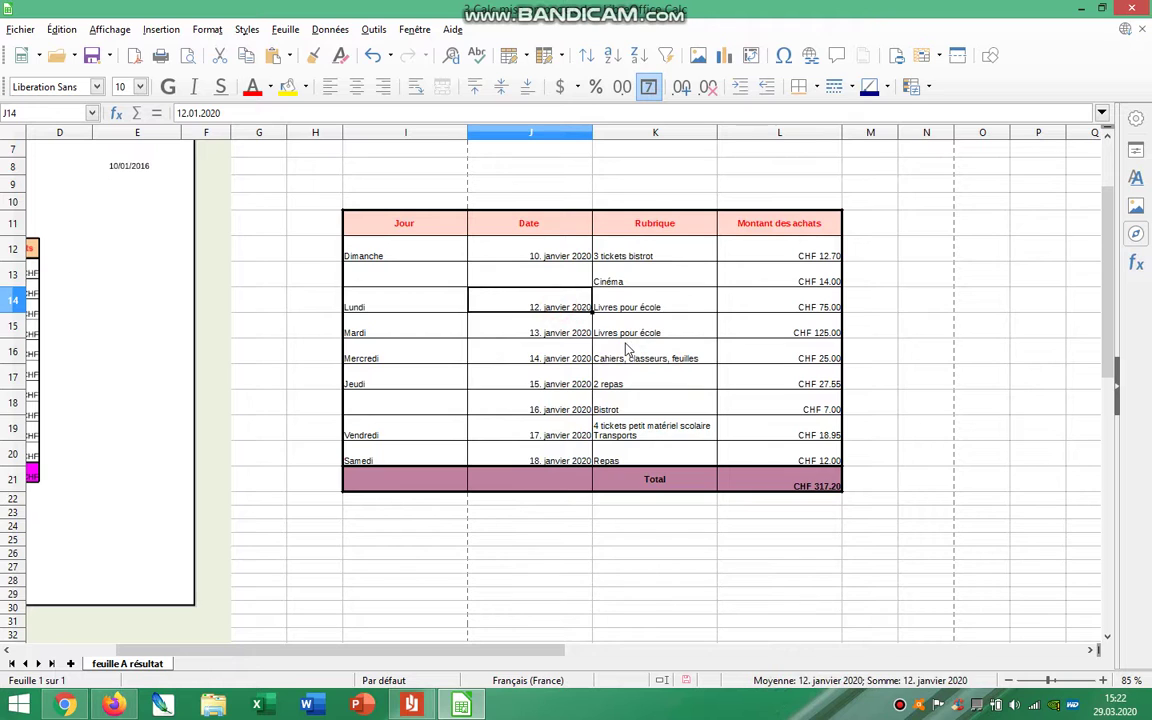
pyautogui.write('11 ja')
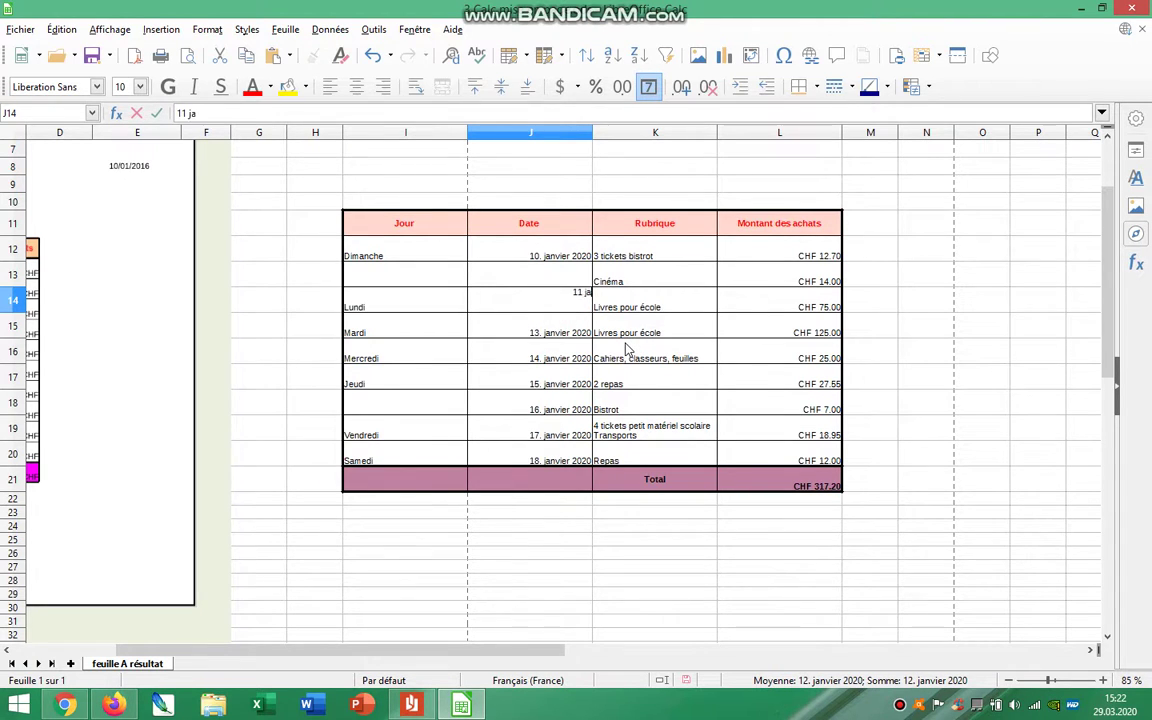
pyautogui.write('1. janvier 2020')
pyautogui.press('Return')
# Fill the date in J14 down to J17 as a daily series and clear the date in J18.
pyautogui.click(565, 297)
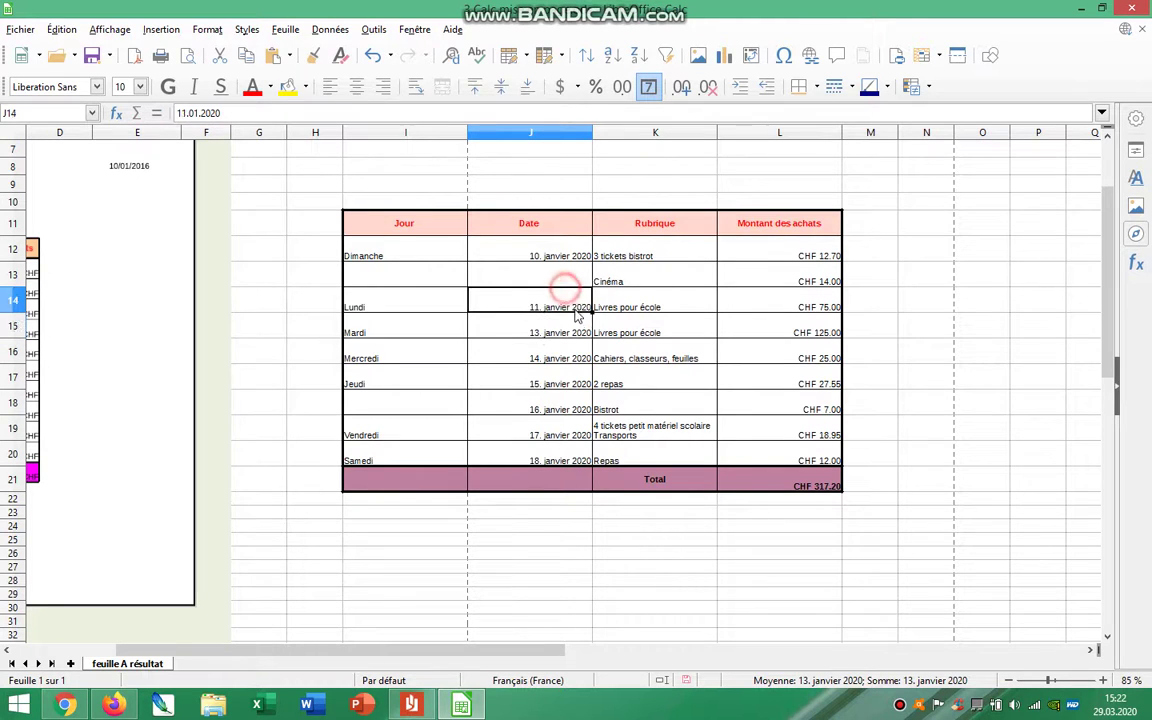
pyautogui.moveTo(591, 318); pyautogui.dragTo(593, 395)
pyautogui.click(694, 411)
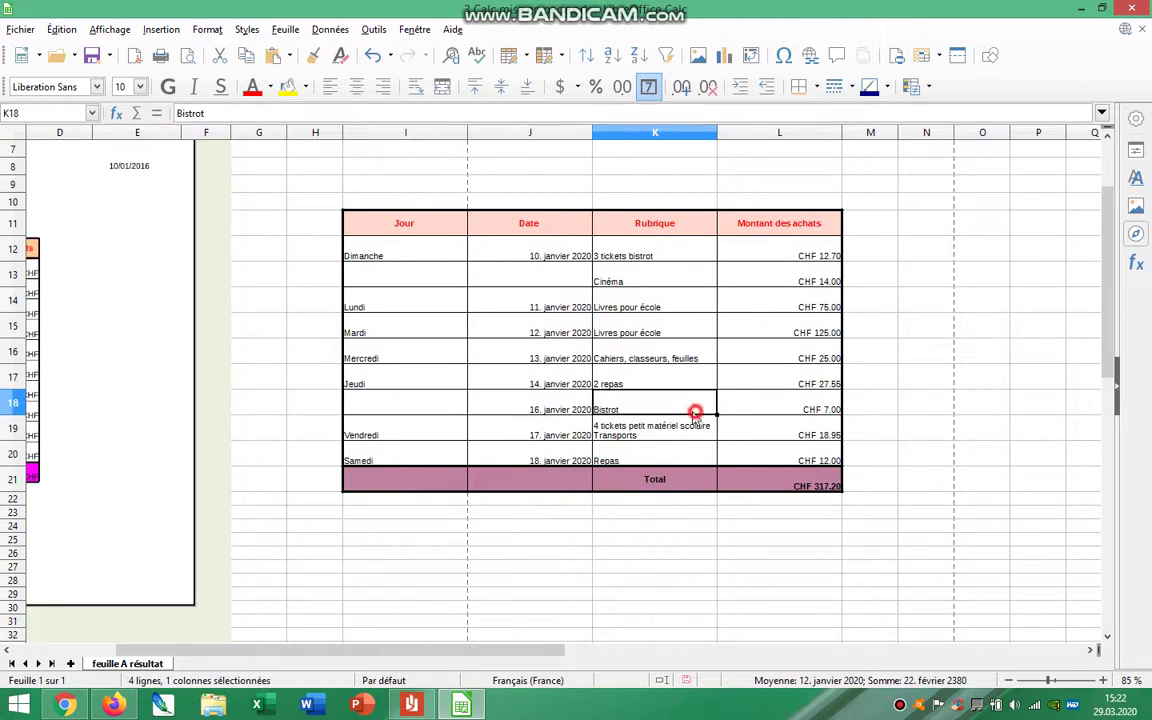
pyautogui.click(548, 405)
pyautogui.press('Delete')
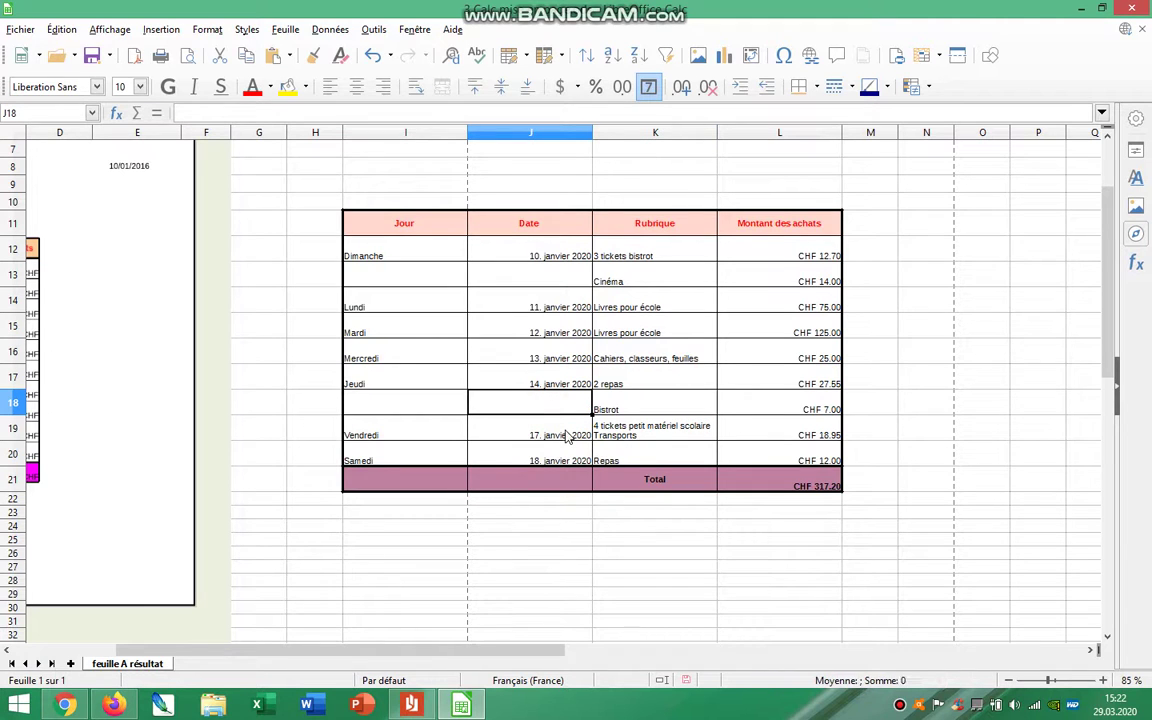
# Enter 15 janvier 2020 as the Vendredi date in J19.
pyautogui.click(515, 430)
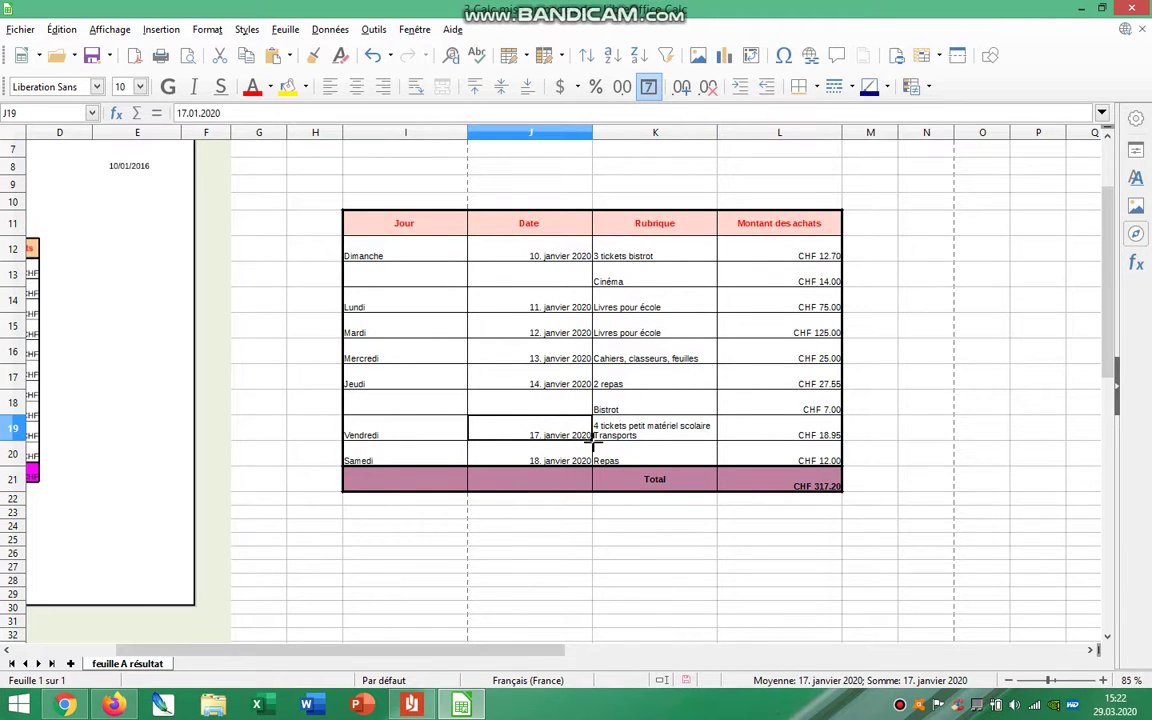
pyautogui.write('15.')
pyautogui.write(' jan')
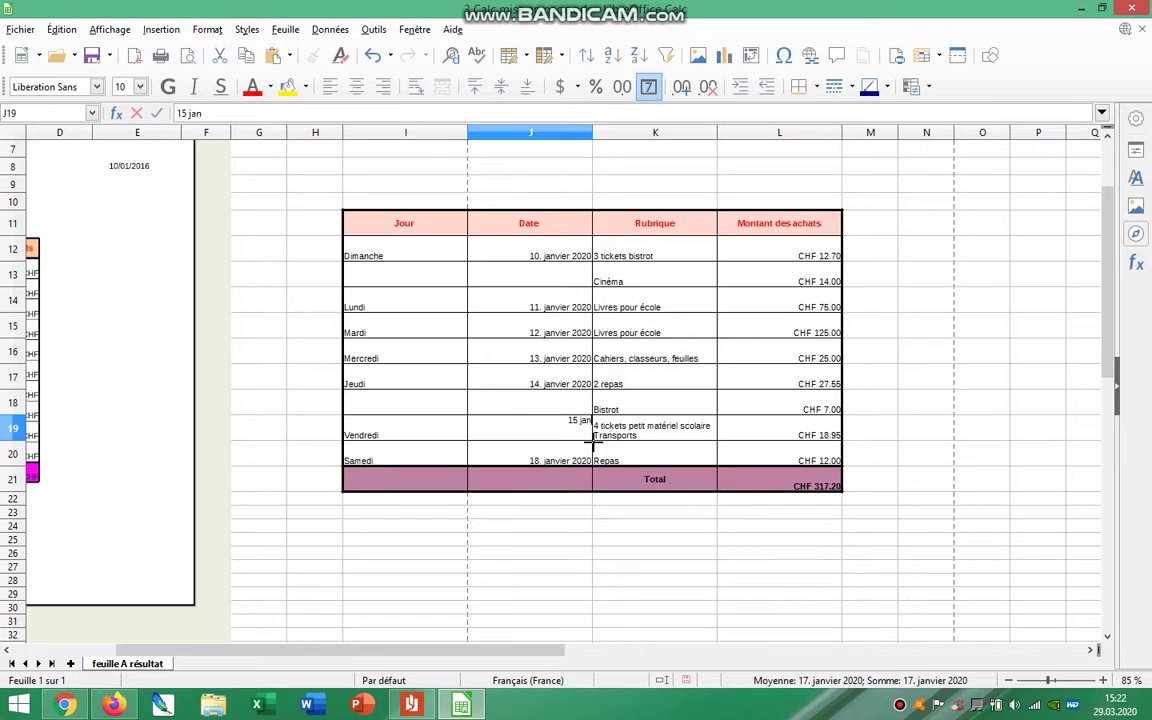
pyautogui.write('vier 2020')
pyautogui.press('Return')
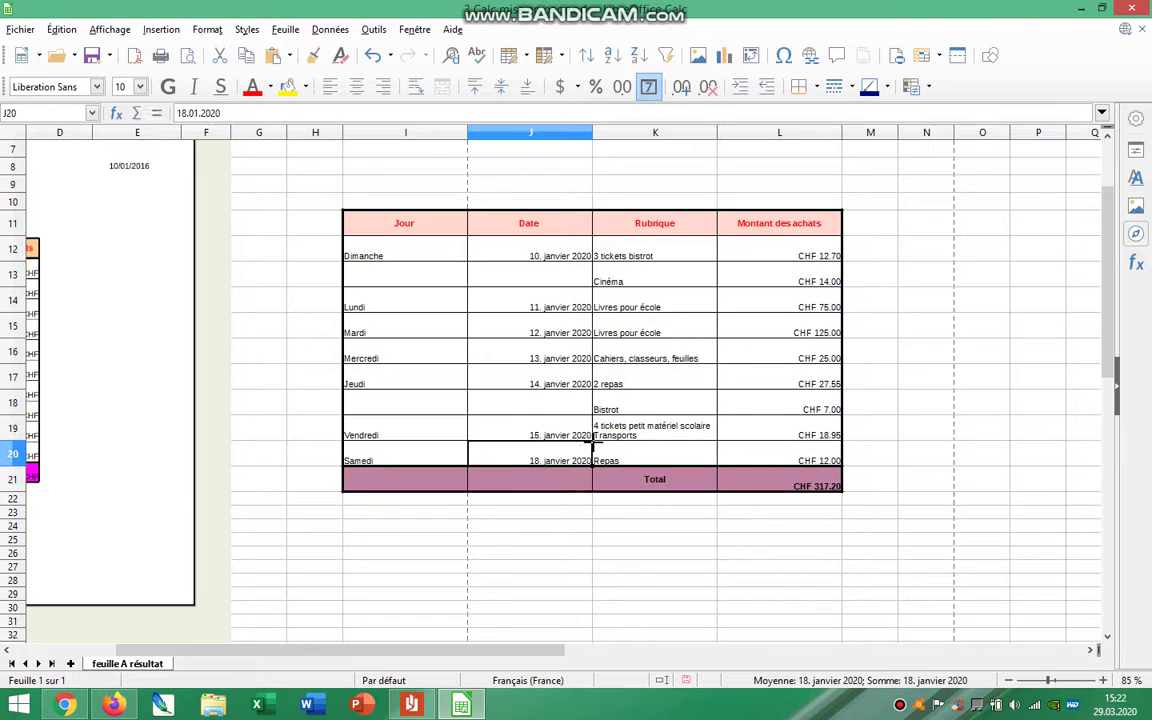
# Fill the date in J19 down to J20 as a daily series and compare the table with the model.
pyautogui.click(570, 437)
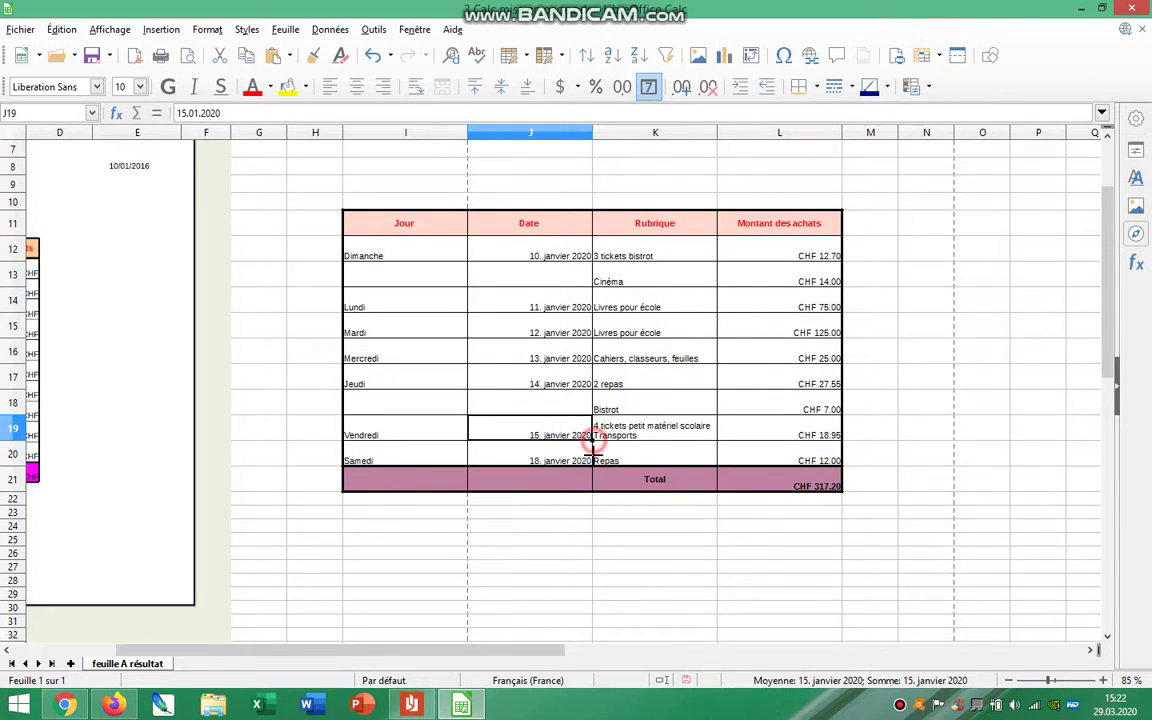
pyautogui.moveTo(591, 443); pyautogui.dragTo(598, 463)
pyautogui.moveTo(617, 526); pyautogui.dragTo(617, 536)
pyautogui.moveTo(527, 650); pyautogui.dragTo(470, 655)
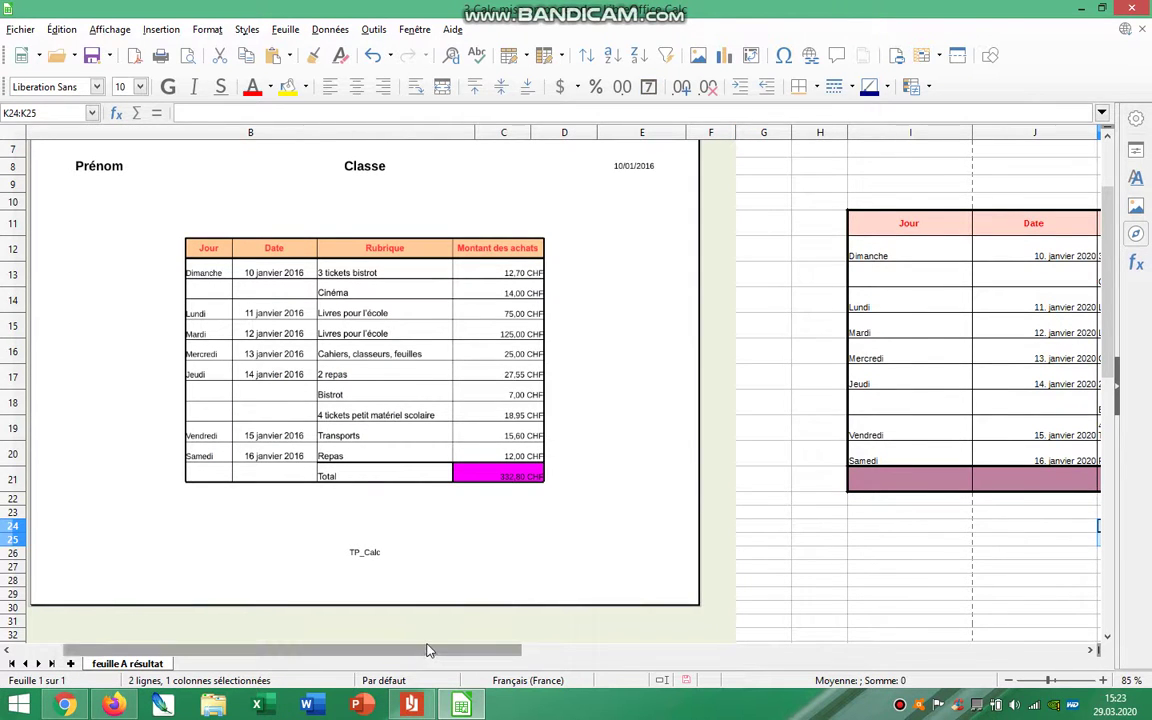
pyautogui.moveTo(428, 650); pyautogui.dragTo(489, 663)
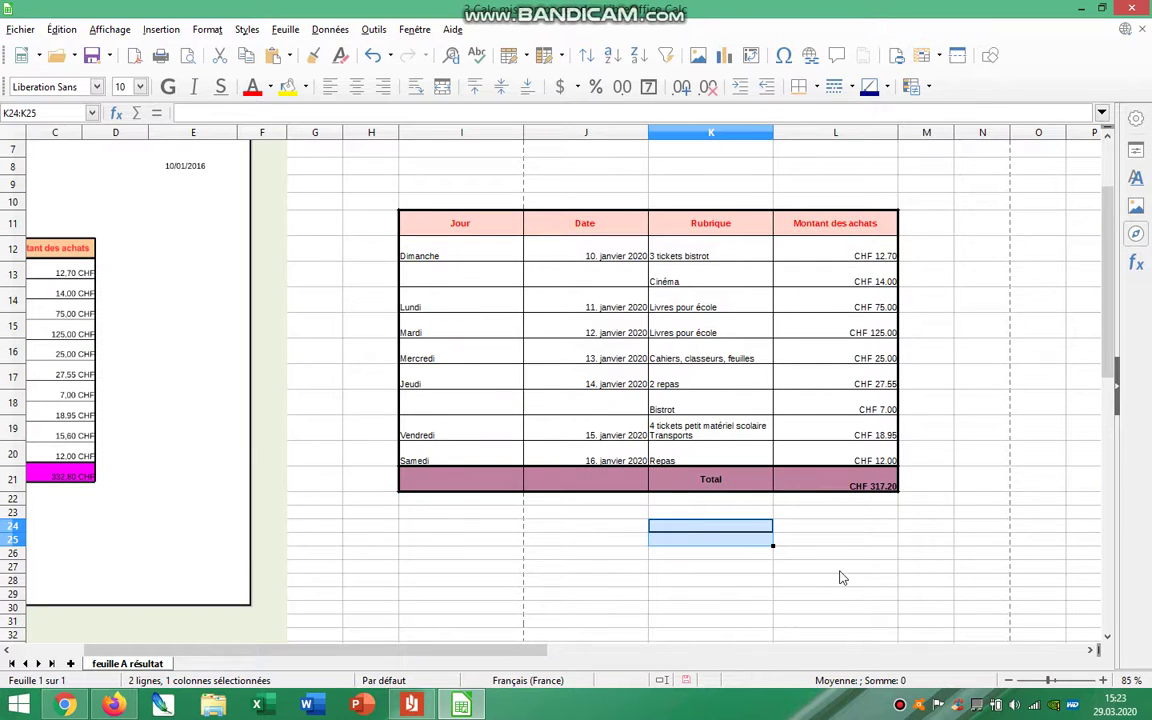
pyautogui.click(838, 567)
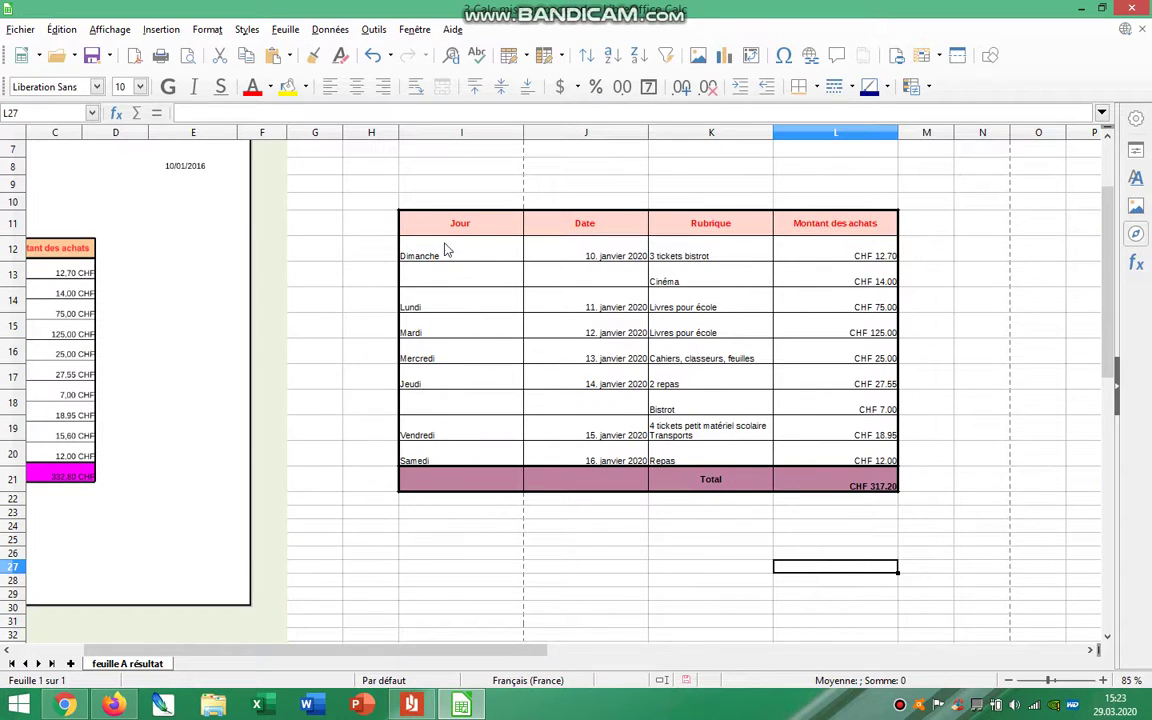
# Centre the contents of I12:L20 horizontally and left-align the day names in I12:I20.
pyautogui.moveTo(432, 250); pyautogui.dragTo(785, 453)
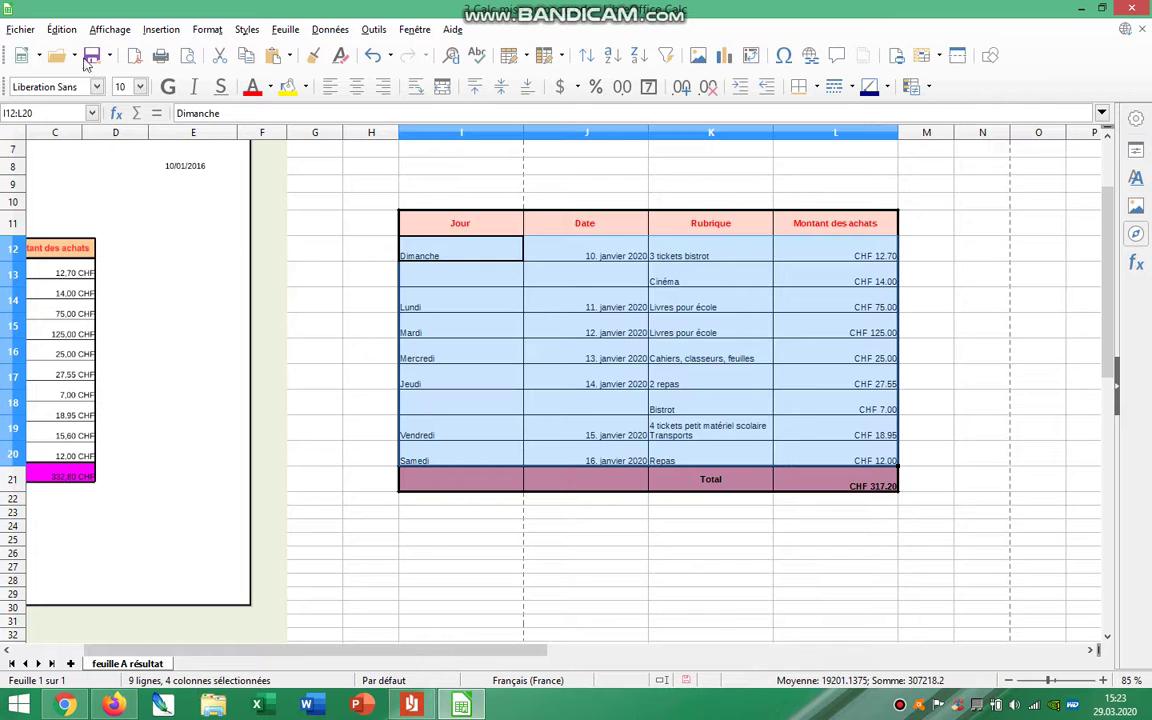
pyautogui.click(355, 87)
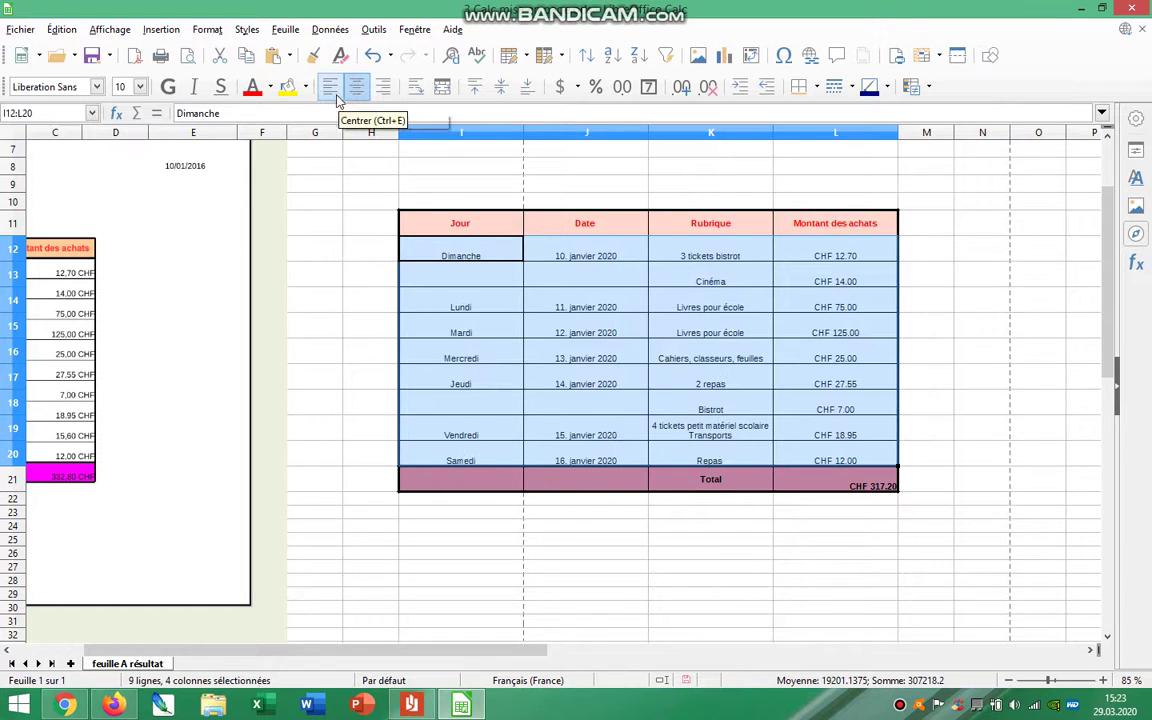
pyautogui.moveTo(470, 255); pyautogui.dragTo(475, 458)
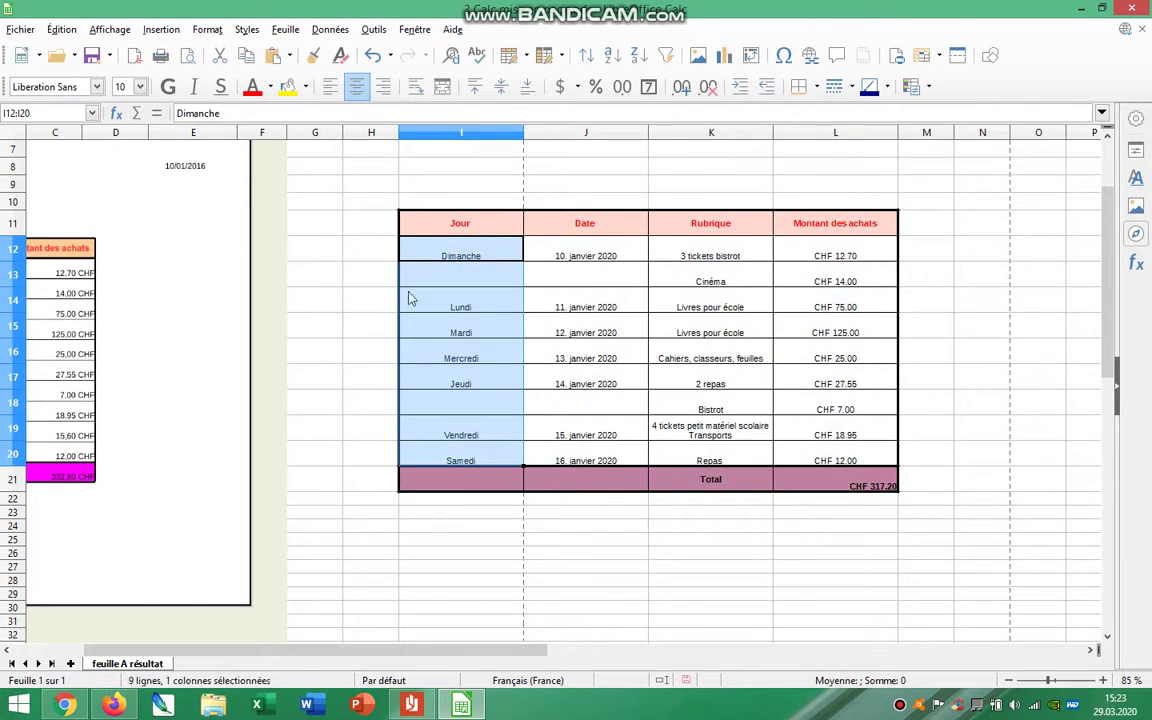
pyautogui.click(329, 87)
pyautogui.moveTo(845, 250); pyautogui.dragTo(866, 460)
pyautogui.click(1002, 487)
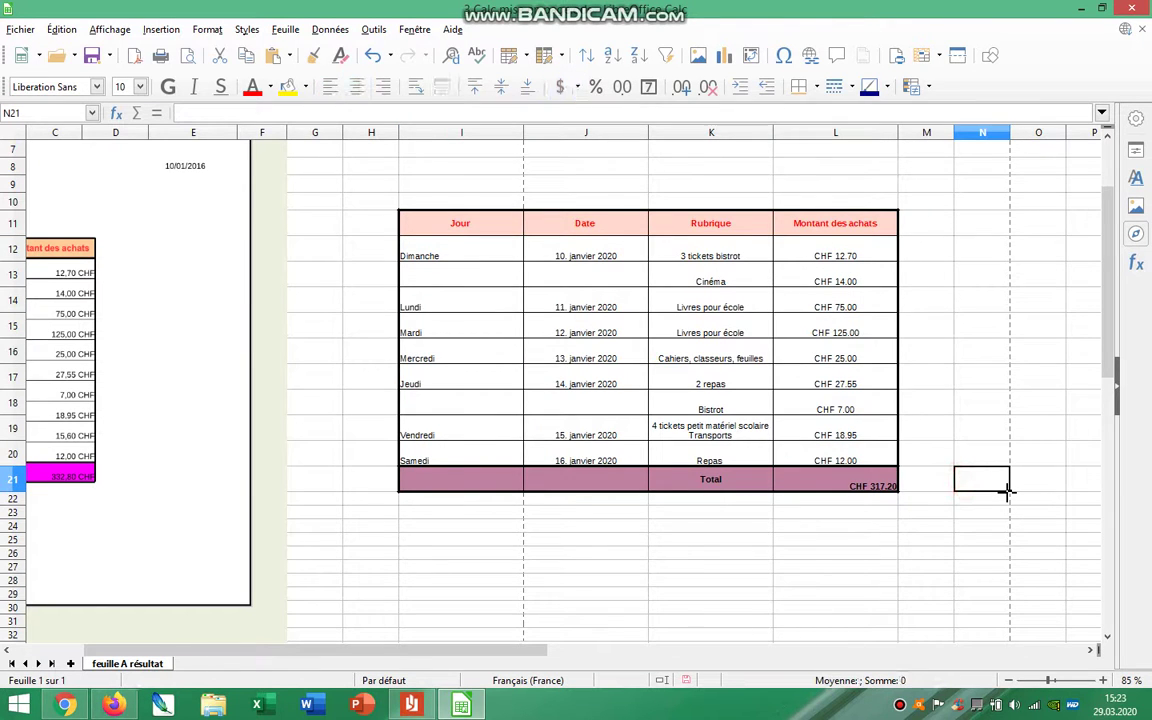
pyautogui.click(924, 525)
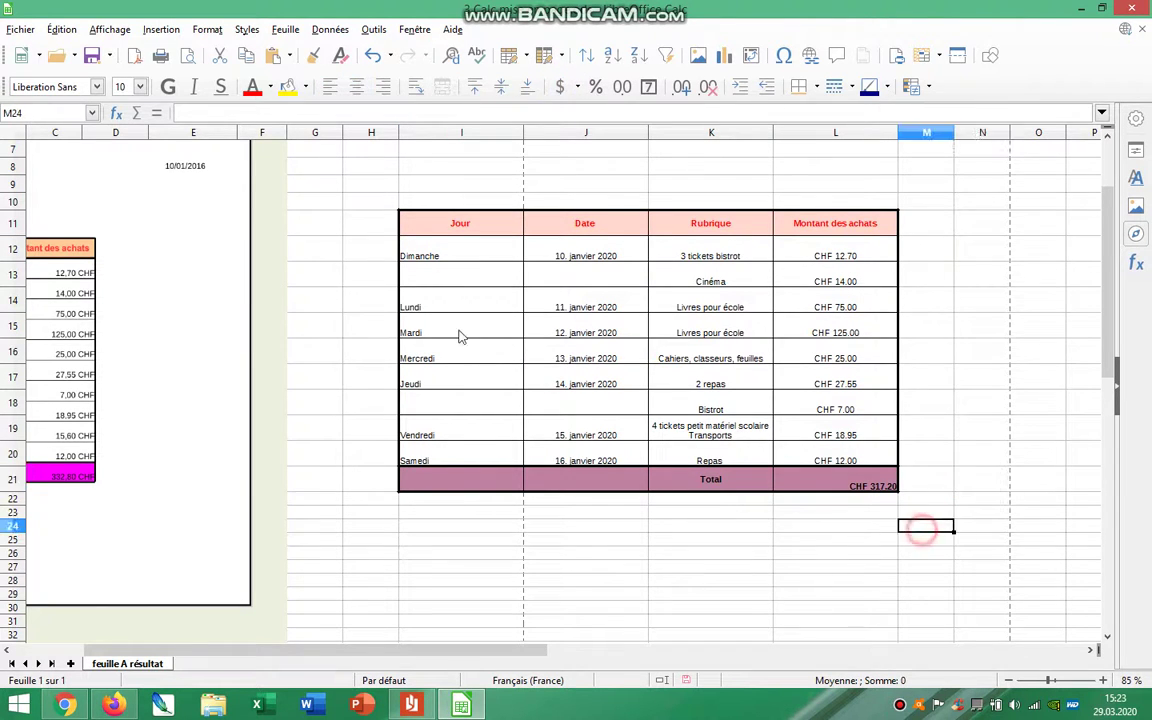
# Copy the whole purchases table I11:L21 and add a new sheet named Mise en page.
pyautogui.moveTo(423, 223); pyautogui.dragTo(828, 487)
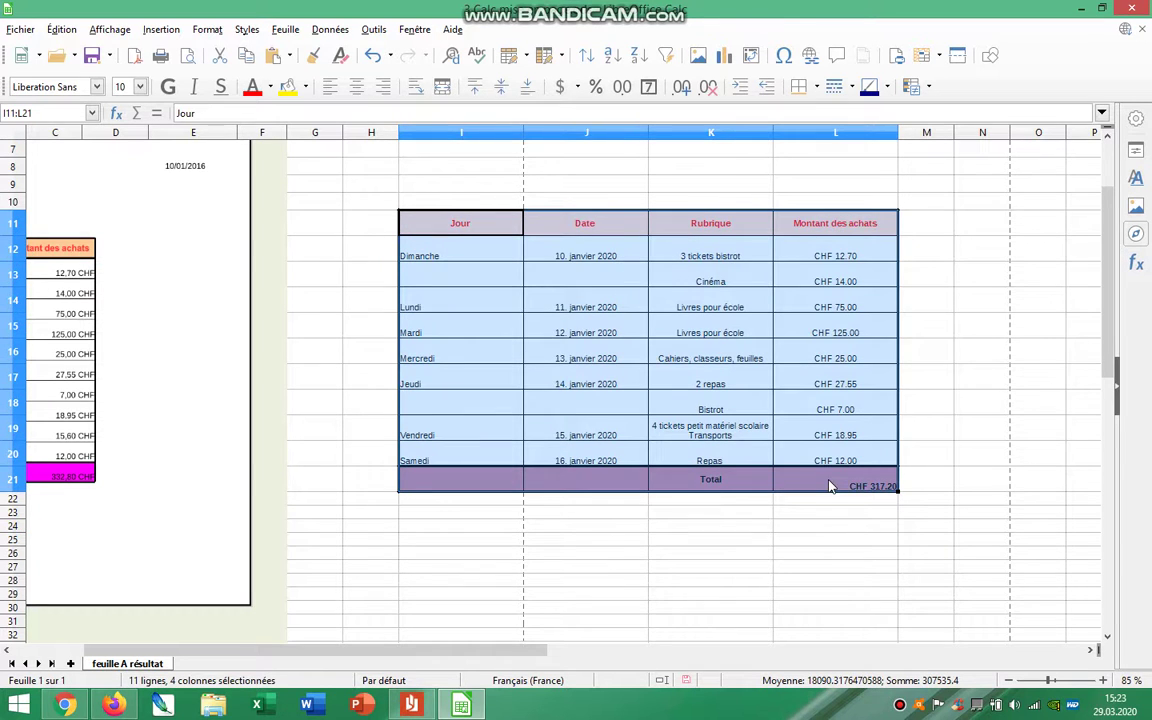
pyautogui.rightClick(828, 487)
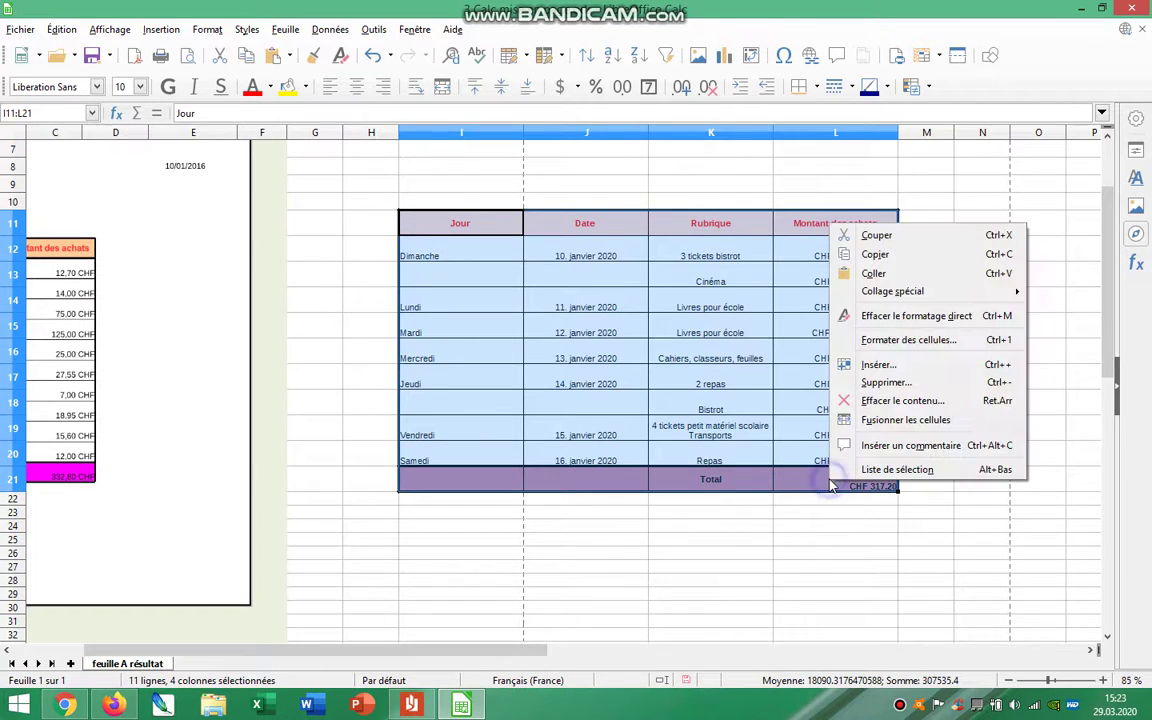
pyautogui.click(918, 263)
pyautogui.click(70, 663)
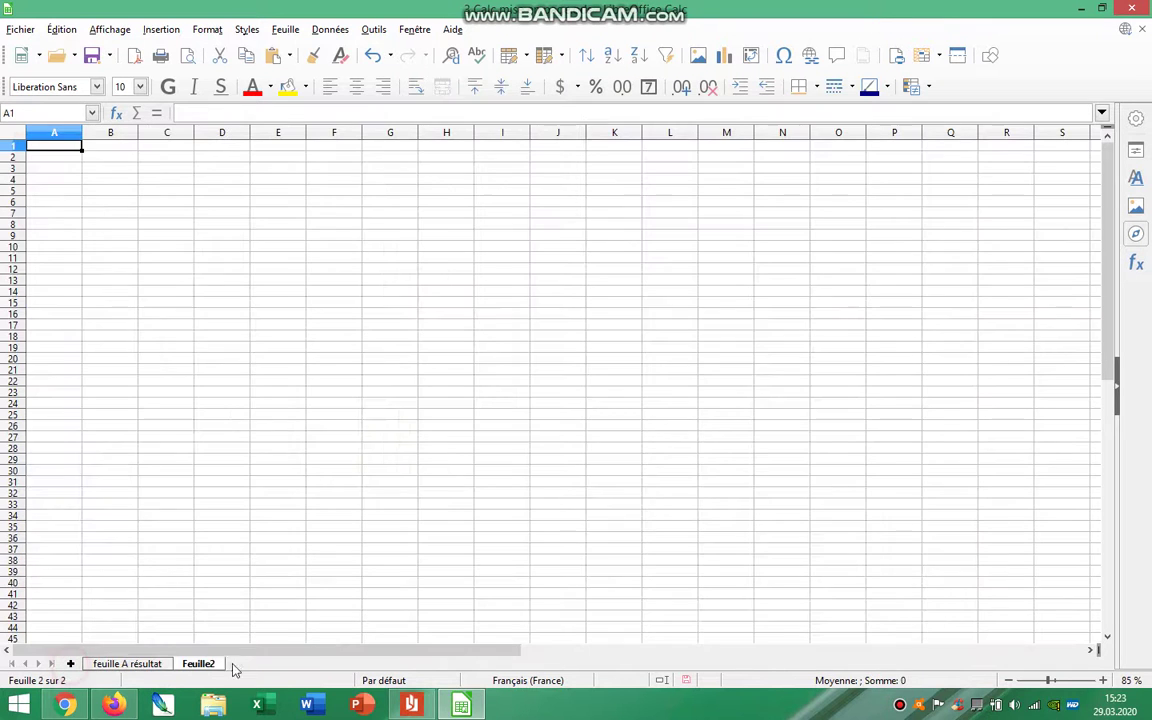
pyautogui.doubleClick(208, 663)
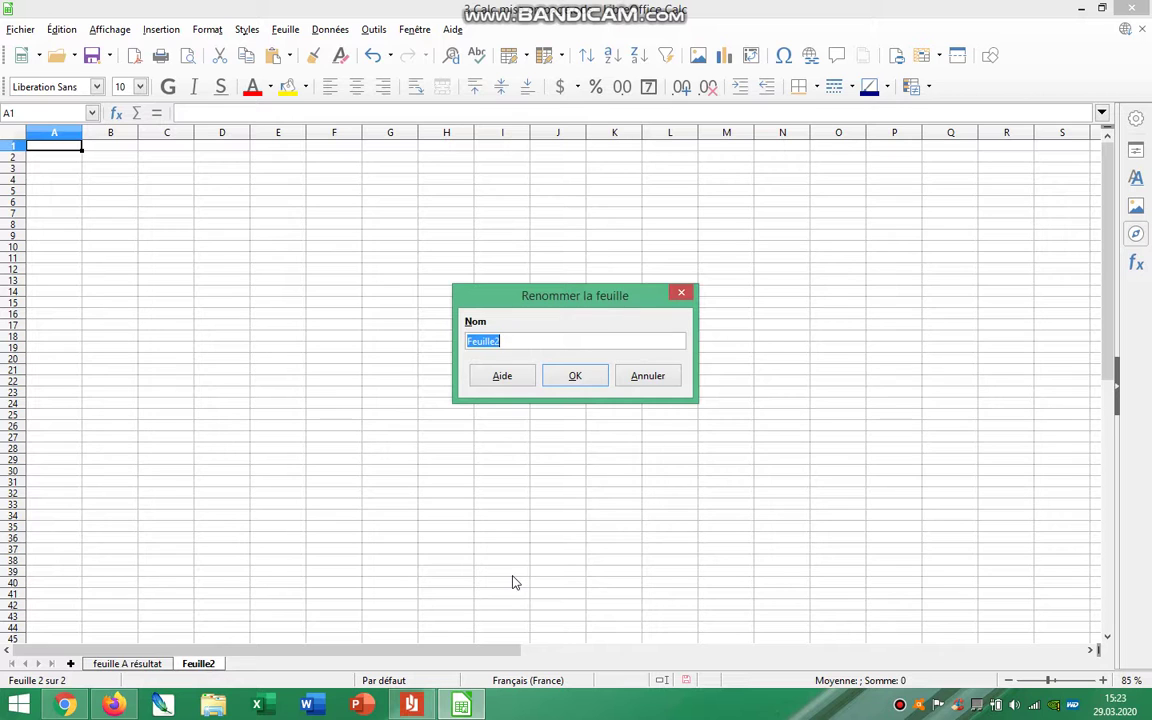
pyautogui.write('Mise en page')
pyautogui.press('Return')
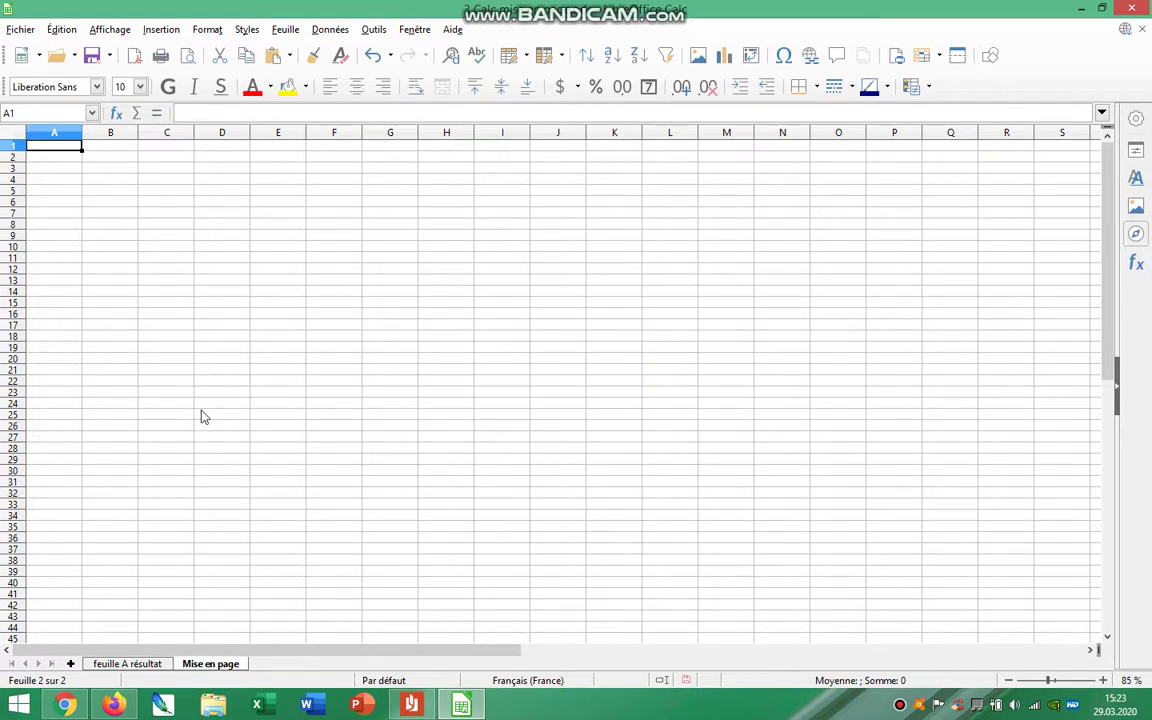
# Paste the copied table at cell A1 of the Mise en page sheet.
pyautogui.moveTo(340, 458); pyautogui.dragTo(358, 467)
pyautogui.click(44, 147)
pyautogui.click(46, 145)
pyautogui.rightClick(62, 148)
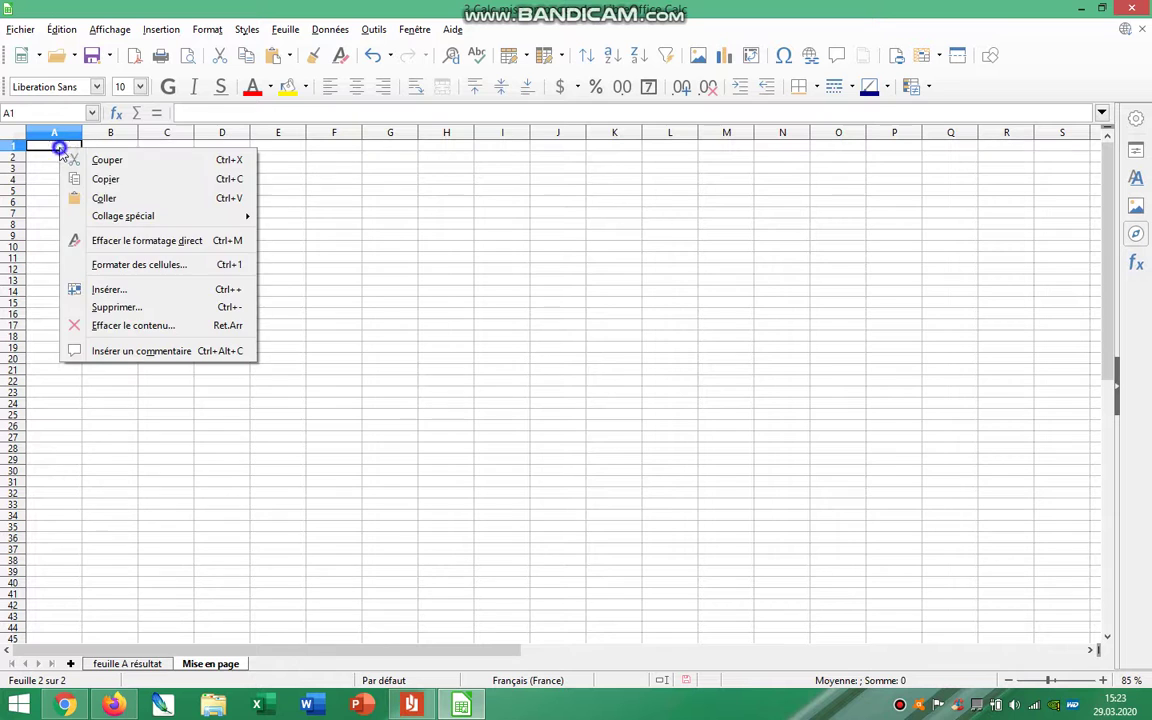
pyautogui.click(184, 200)
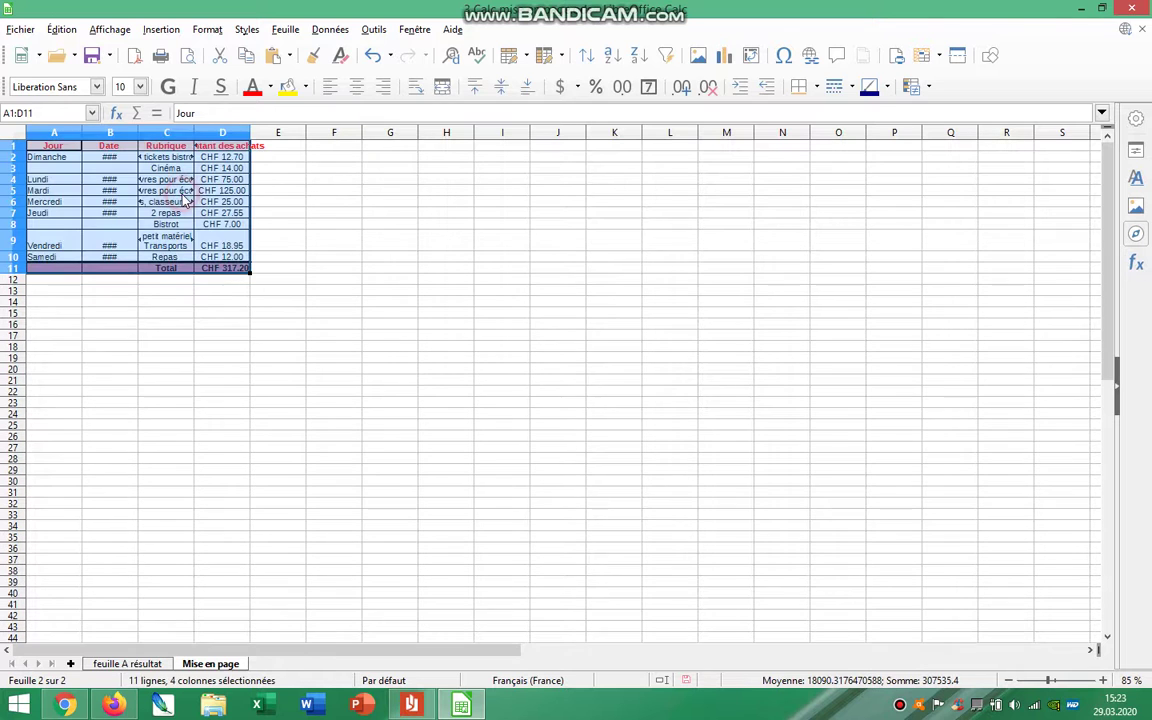
# Fit the Jour column to its contents and widen the Date column so the full dates show.
pyautogui.doubleClick(82, 133)
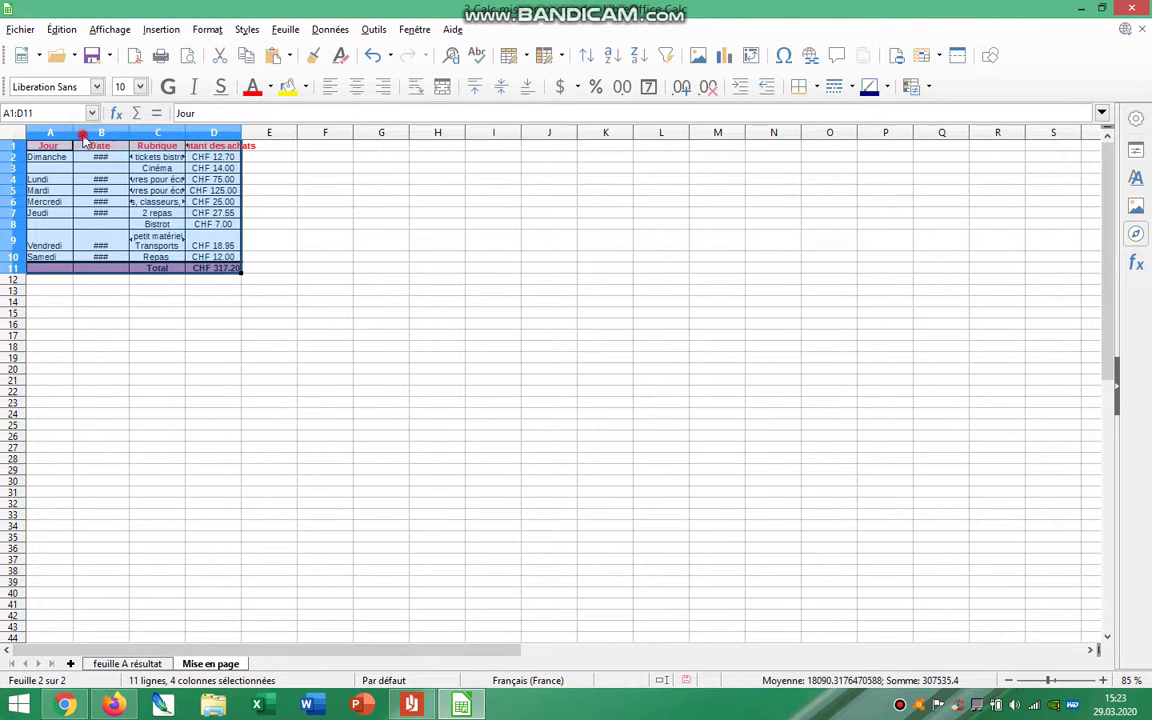
pyautogui.moveTo(129, 133); pyautogui.dragTo(173, 133)
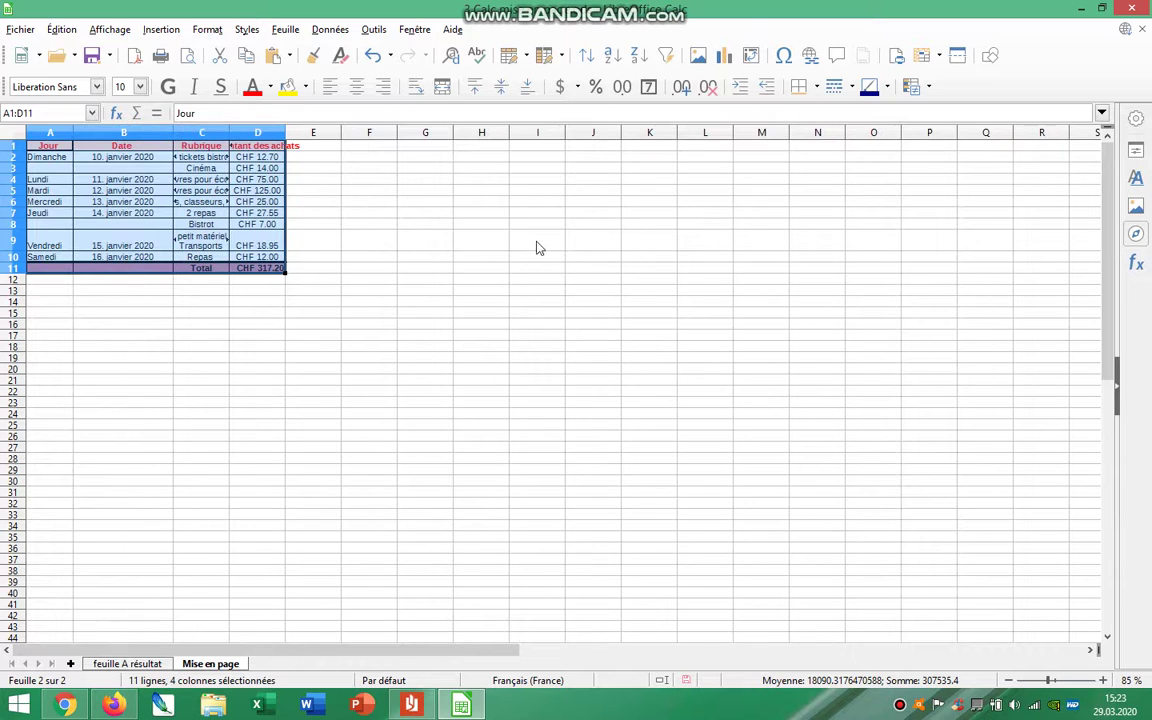
pyautogui.click(537, 242)
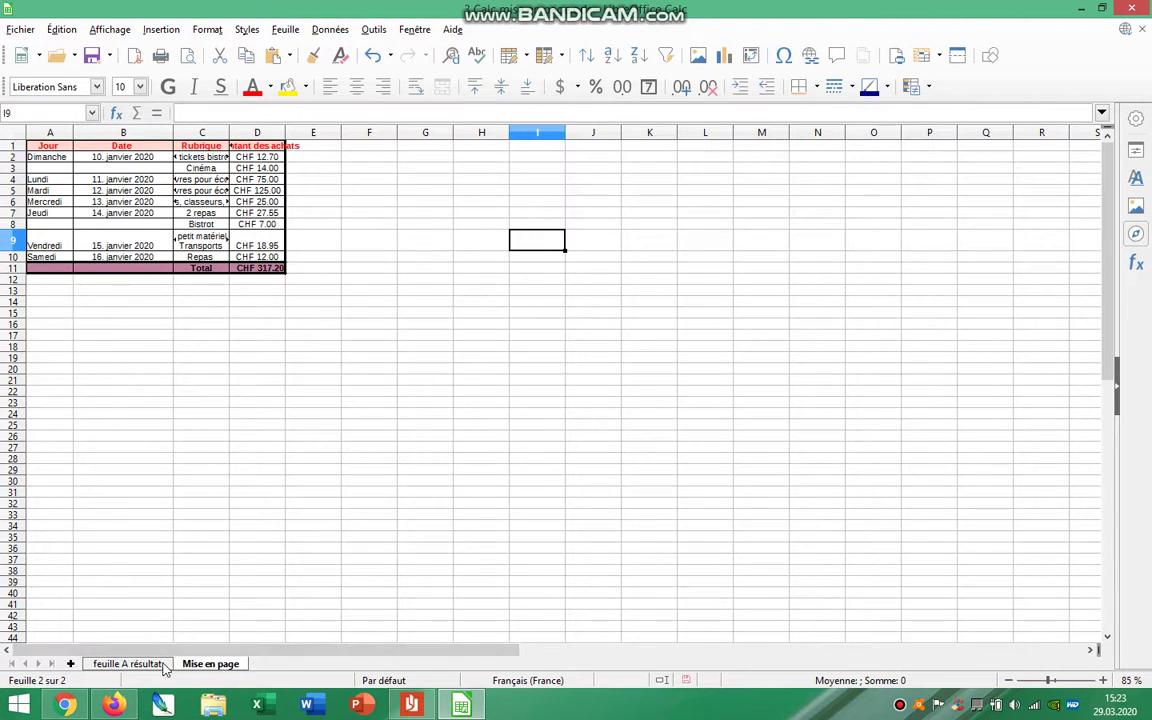
# Return to the feuille A résultat sheet and delete columns A to F beside the purchases table.
pyautogui.click(127, 663)
pyautogui.click(358, 523)
pyautogui.scroll(-2, 210, 540)
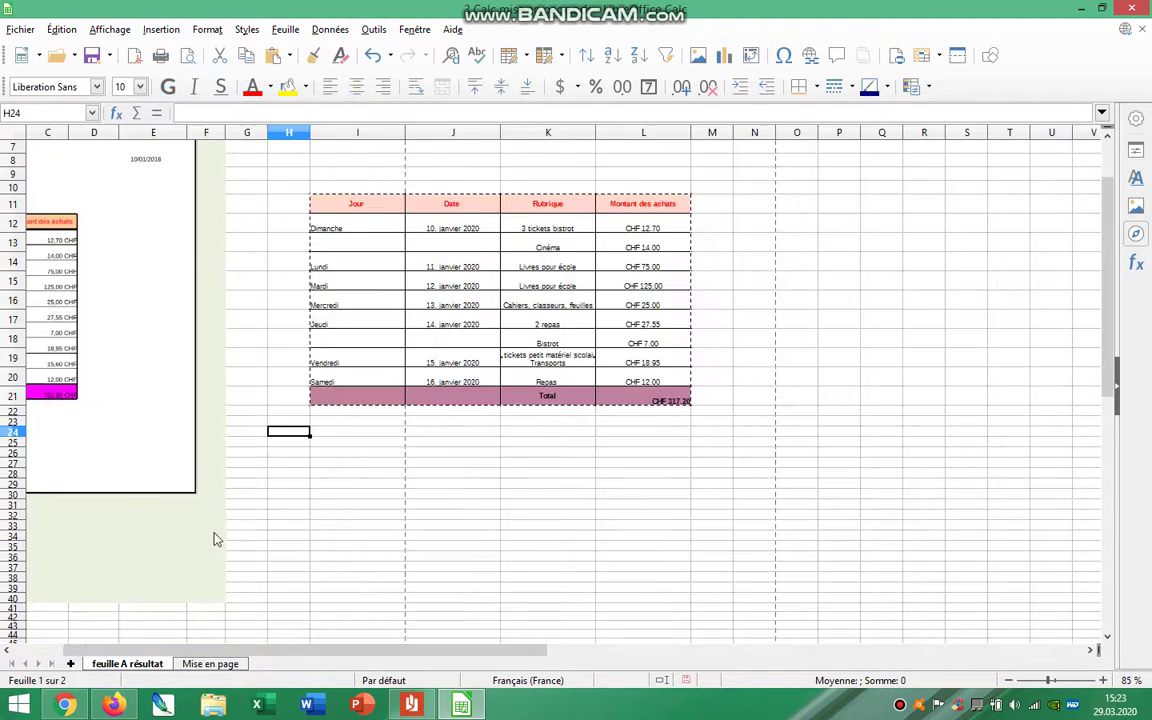
pyautogui.moveTo(283, 651); pyautogui.dragTo(240, 651)
pyautogui.click(620, 514)
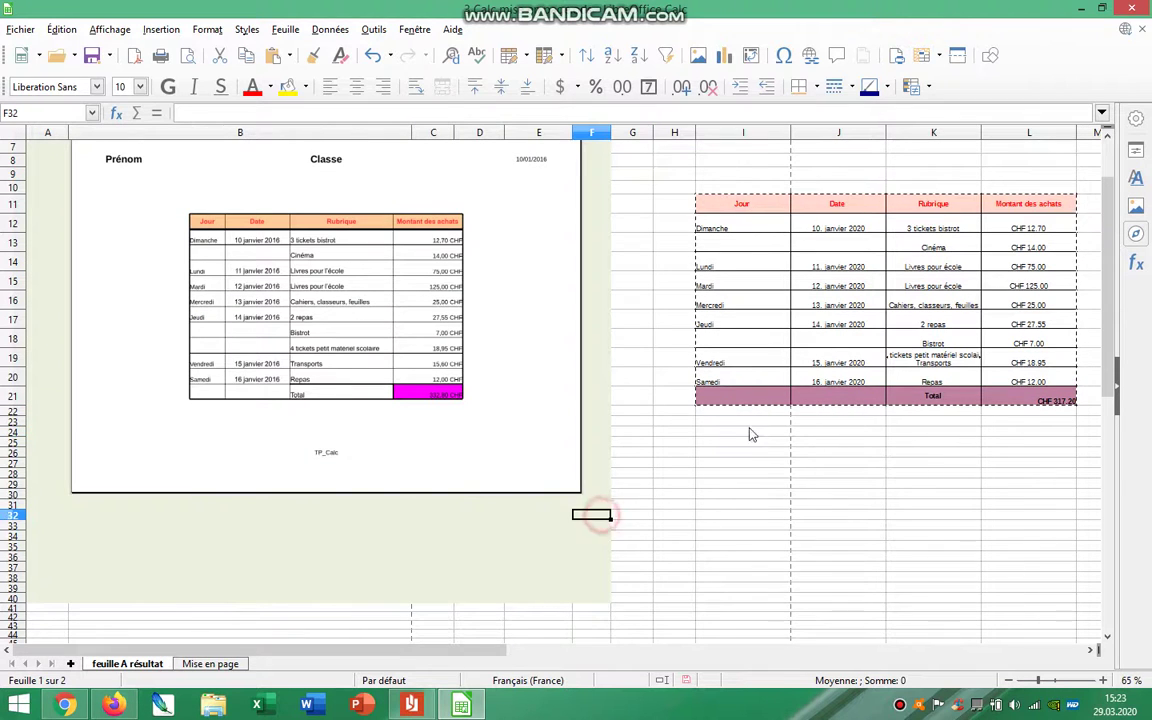
pyautogui.click(632, 338)
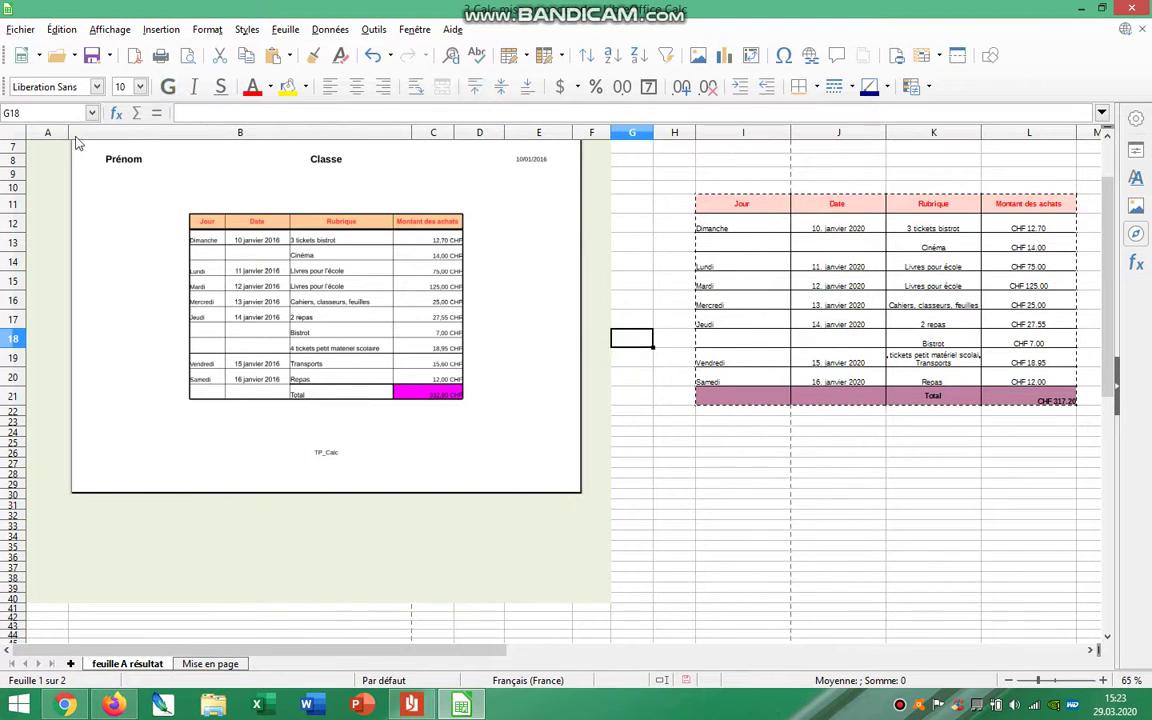
pyautogui.moveTo(47, 132); pyautogui.dragTo(588, 134)
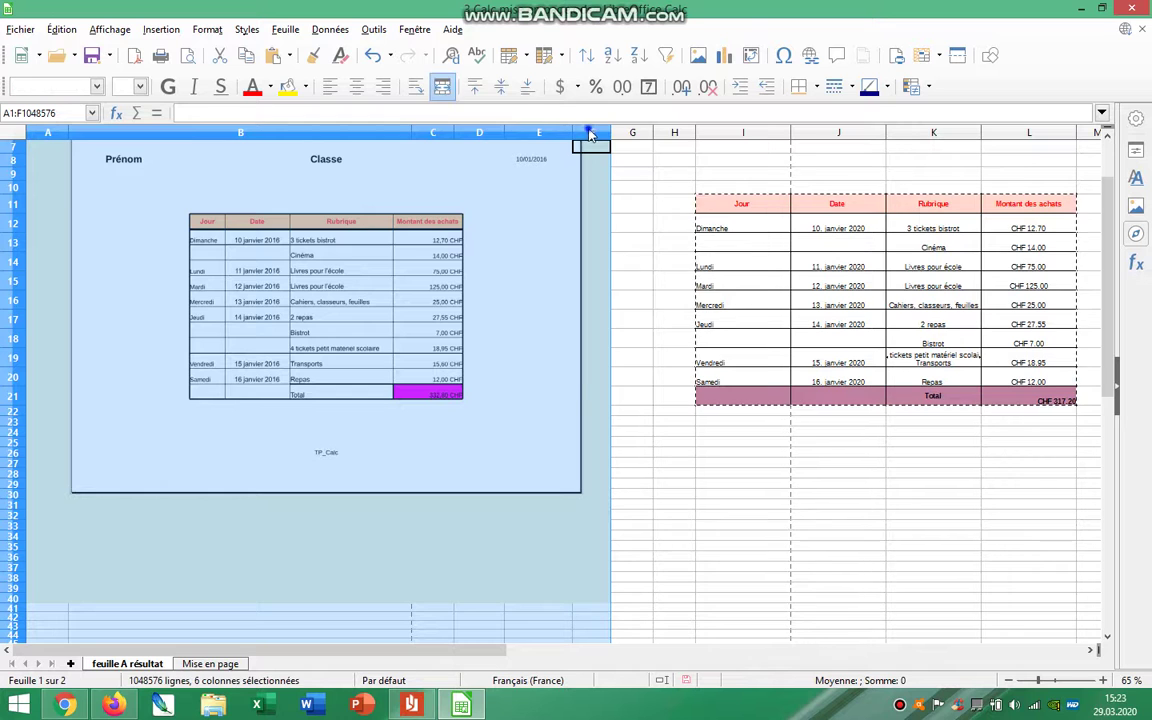
pyautogui.rightClick(588, 134)
pyautogui.click(657, 268)
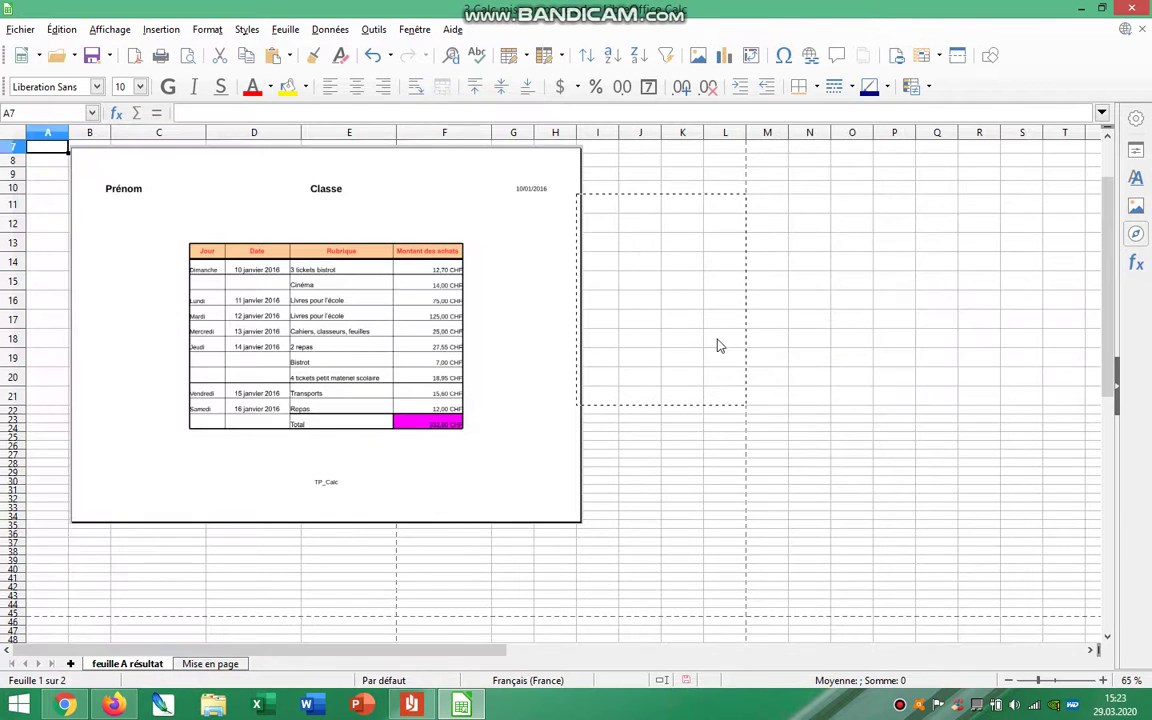
# Delete the model picture covering the purchases table.
pyautogui.click(343, 334)
pyautogui.press('Delete')
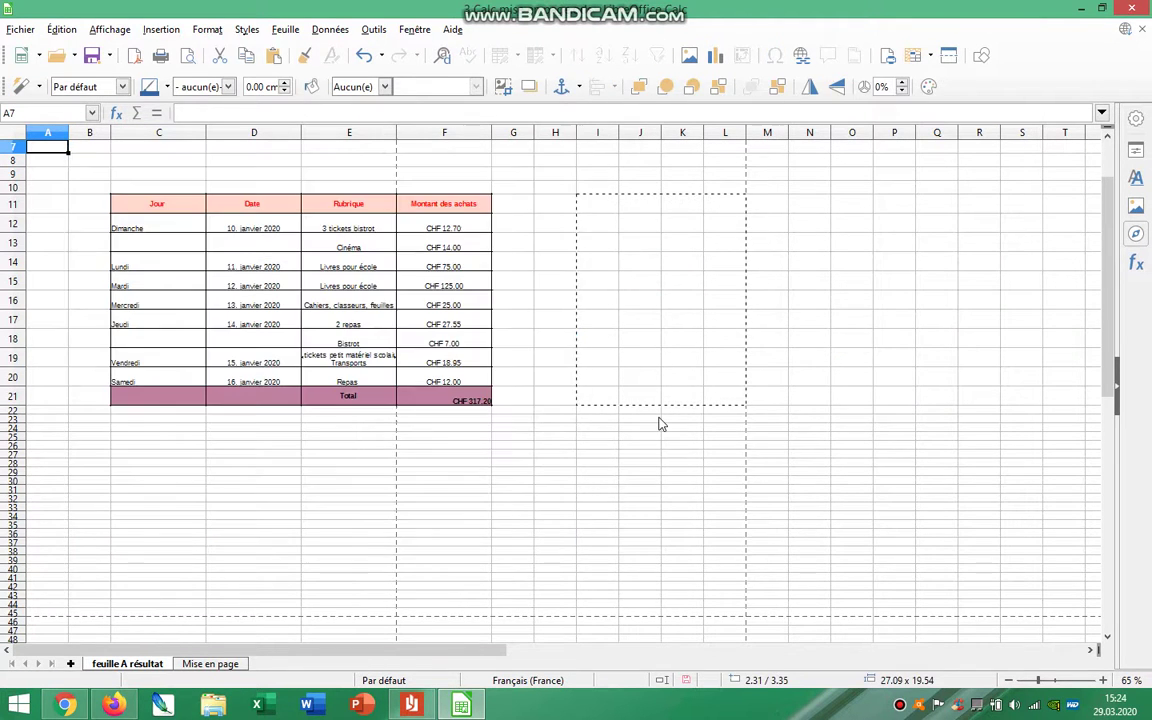
pyautogui.scroll(2, 700, 420)
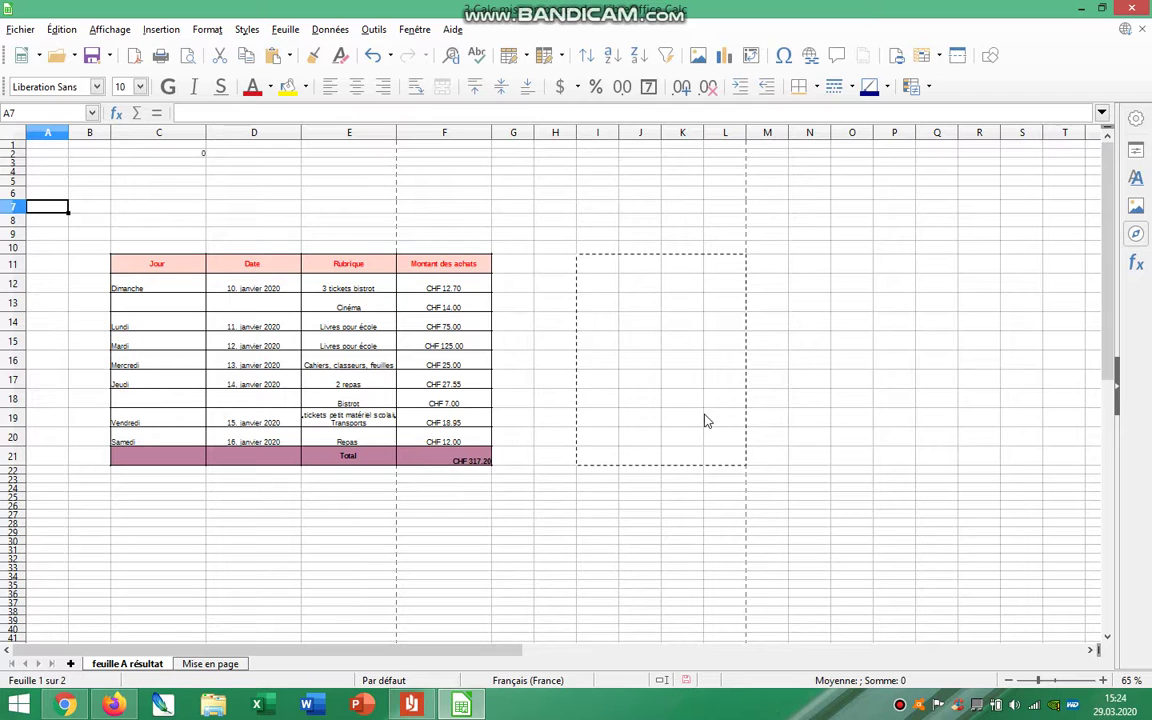
pyautogui.click(775, 420)
# Delete the Mise en page sheet from the workbook.
pyautogui.click(238, 666)
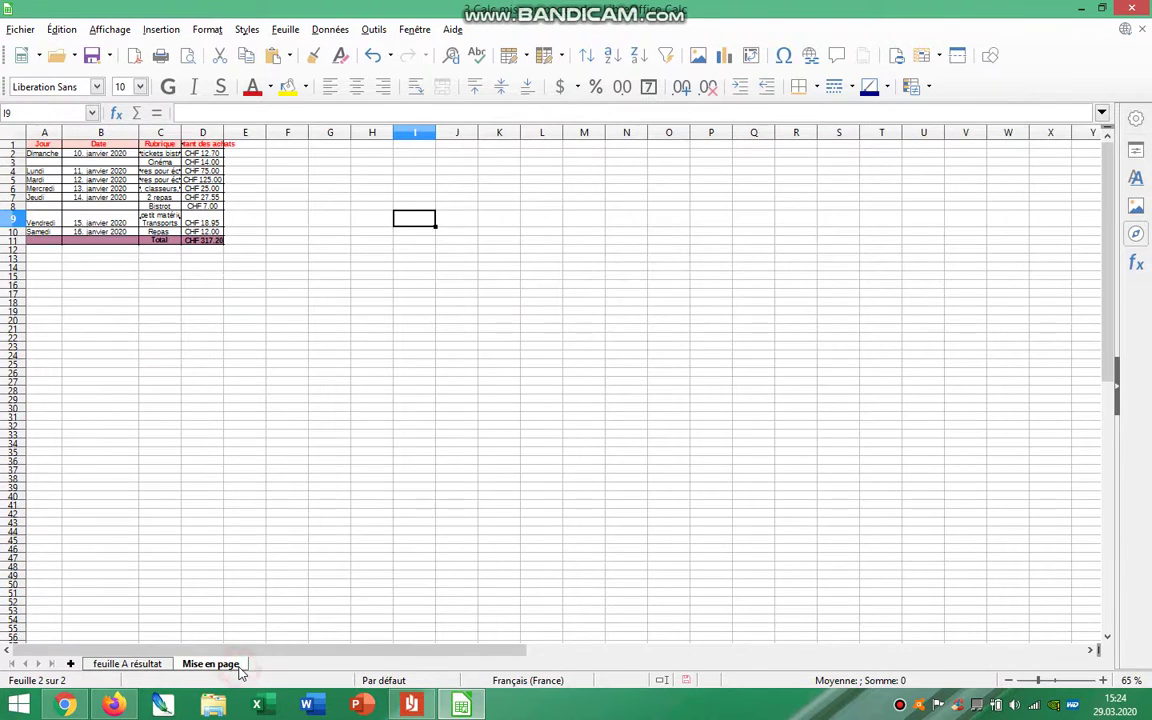
pyautogui.rightClick(237, 666)
pyautogui.click(322, 491)
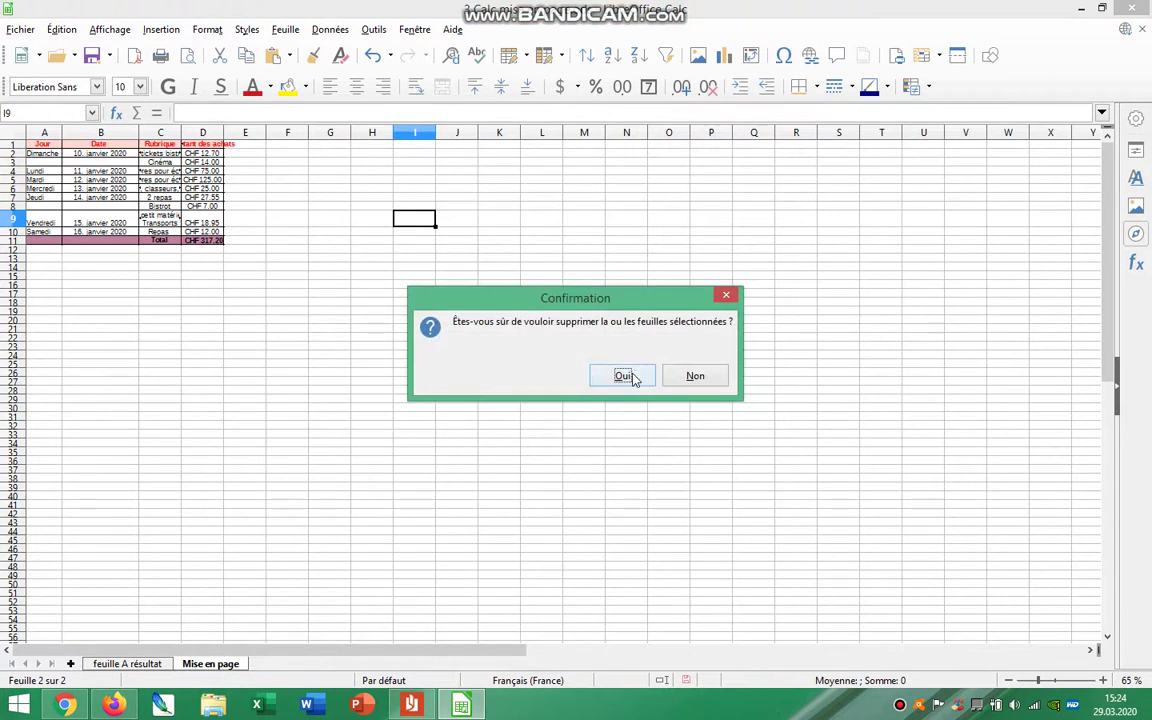
pyautogui.click(621, 374)
pyautogui.moveTo(527, 514); pyautogui.dragTo(520, 505)
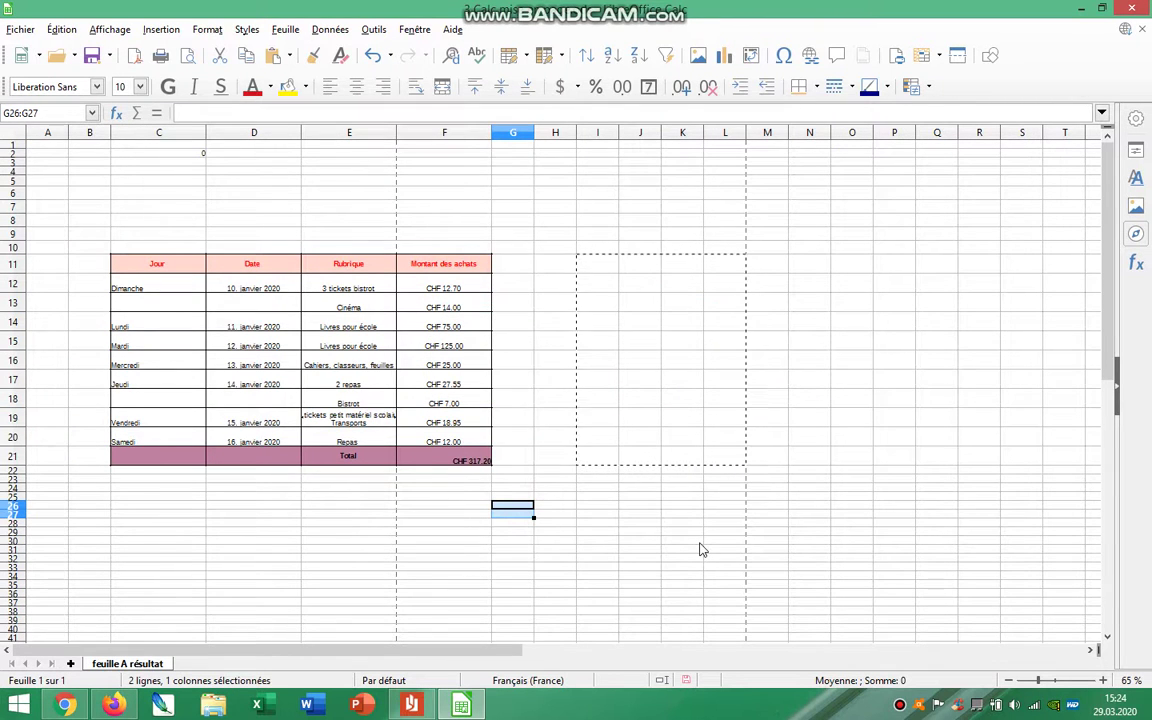
# Preview the purchases sheet for printing and set its page orientation to Paysage (landscape).
pyautogui.click(186, 58)
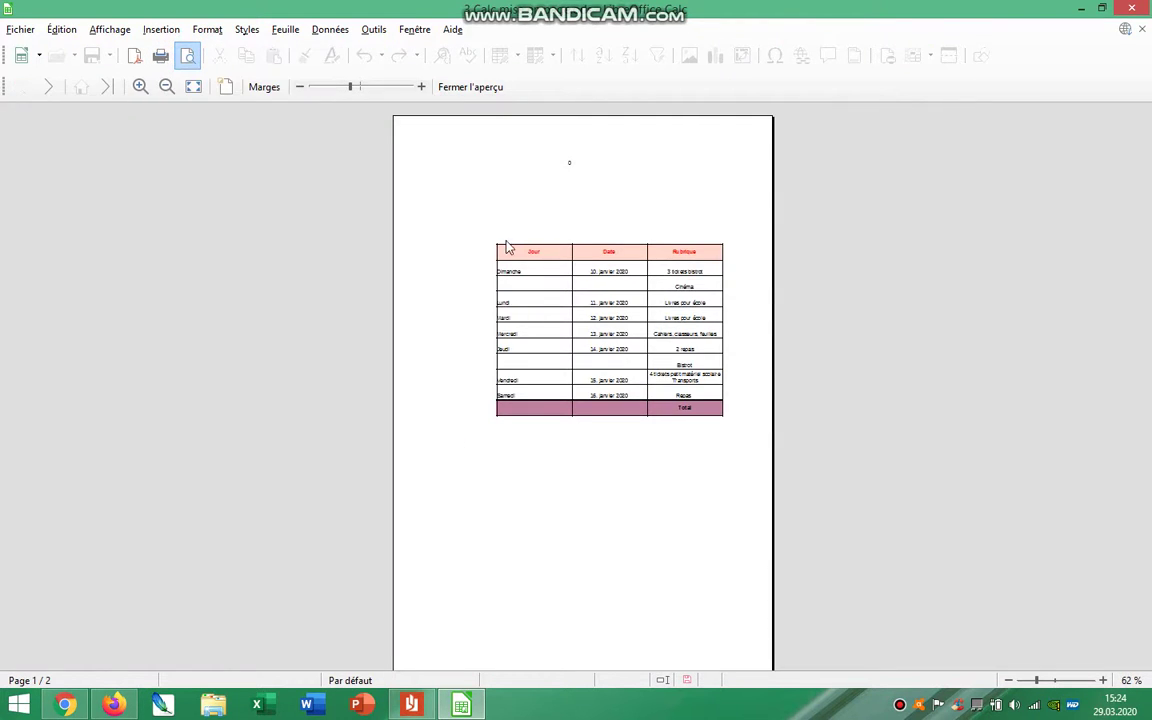
pyautogui.click(227, 88)
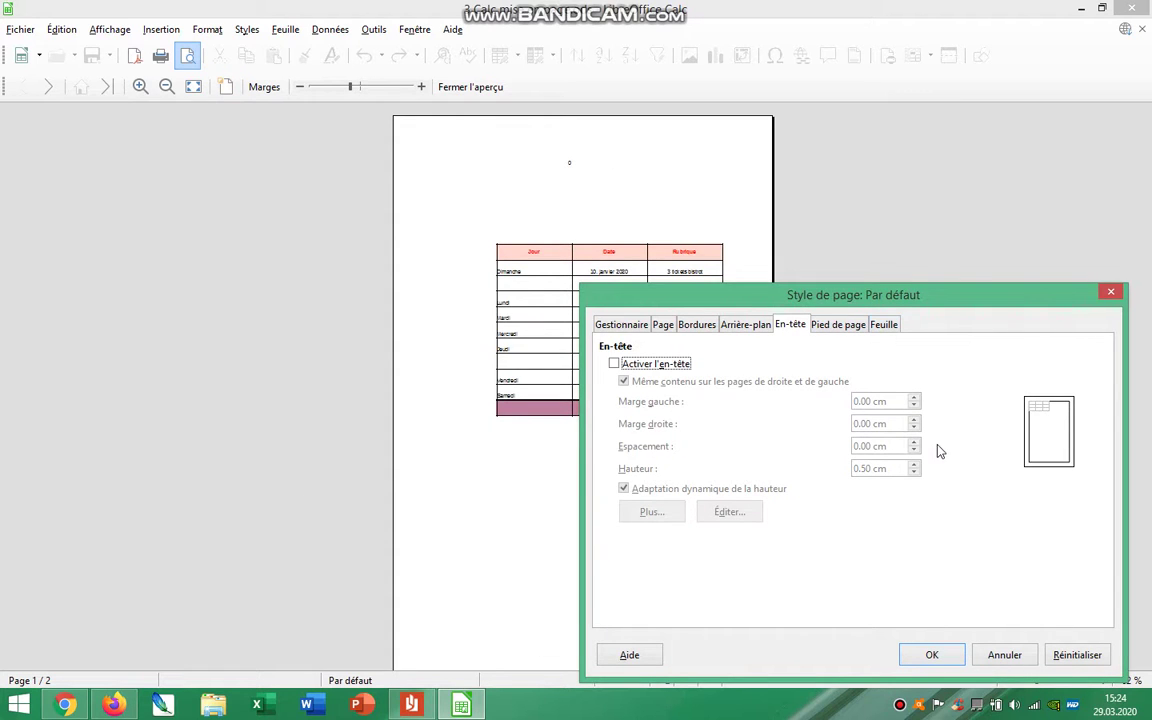
pyautogui.click(624, 326)
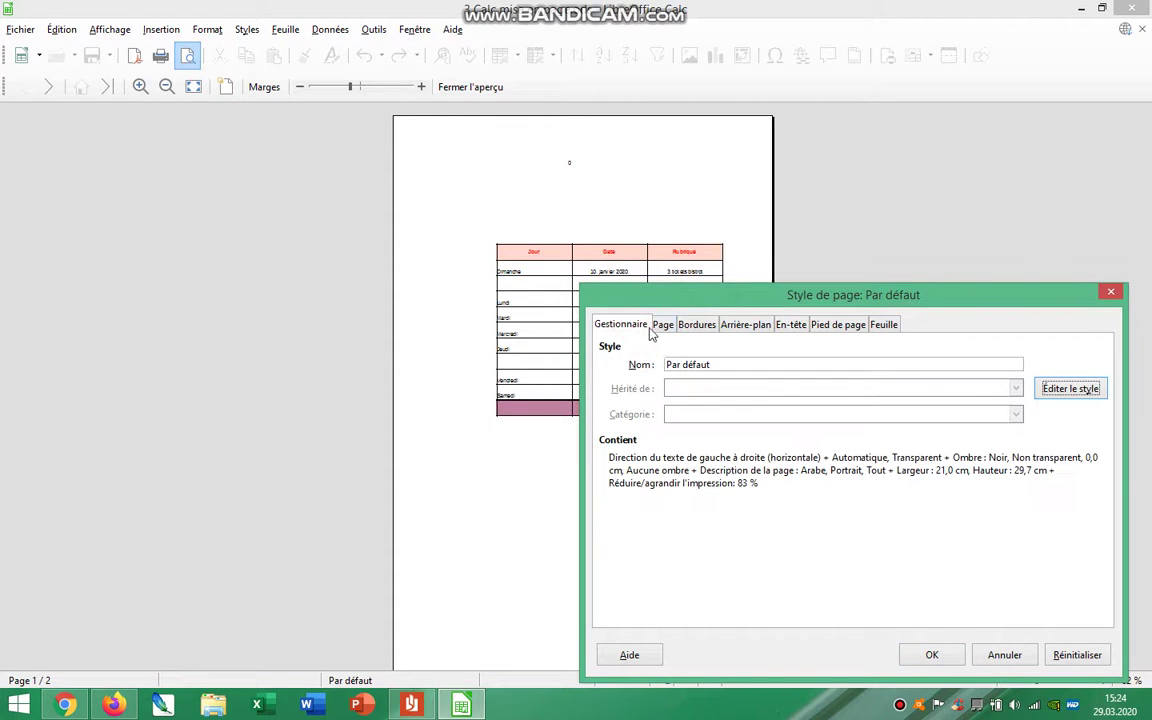
pyautogui.click(663, 326)
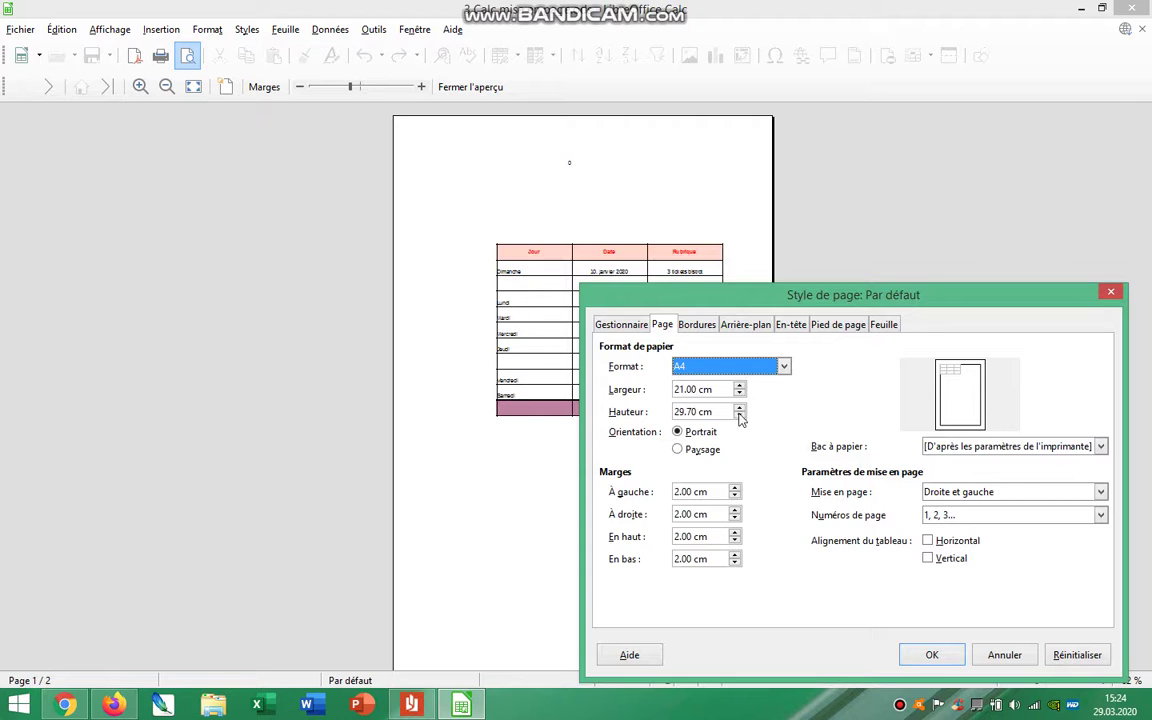
pyautogui.click(712, 450)
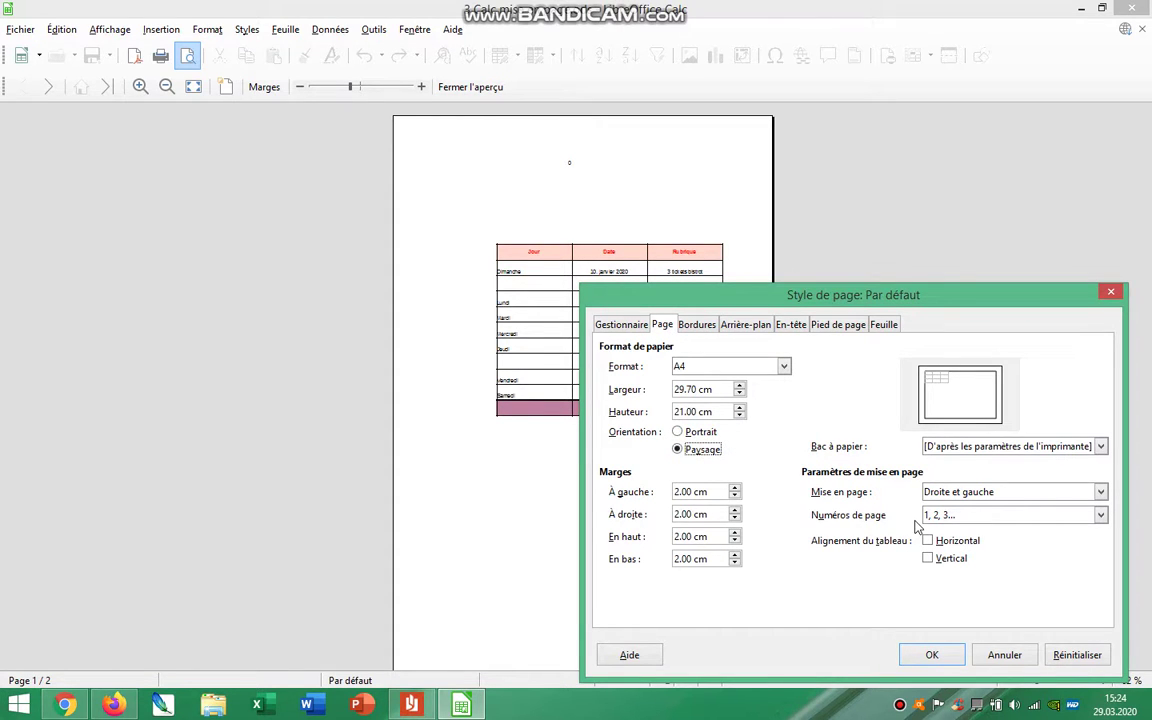
pyautogui.click(613, 326)
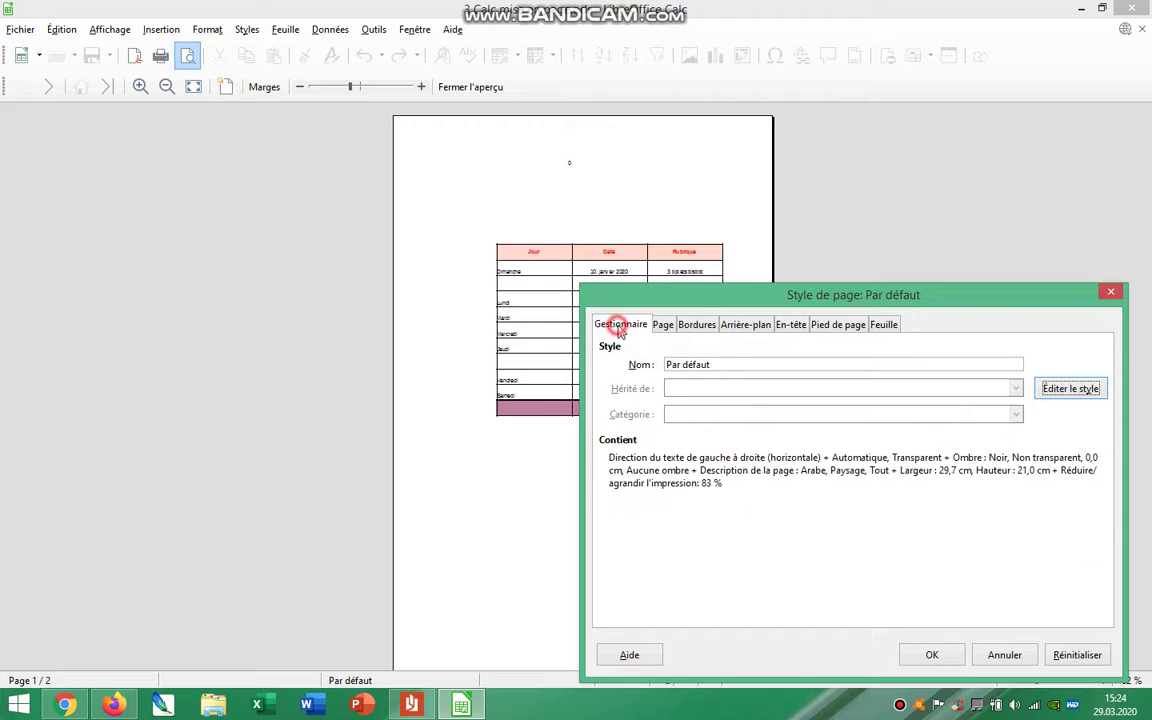
pyautogui.click(664, 325)
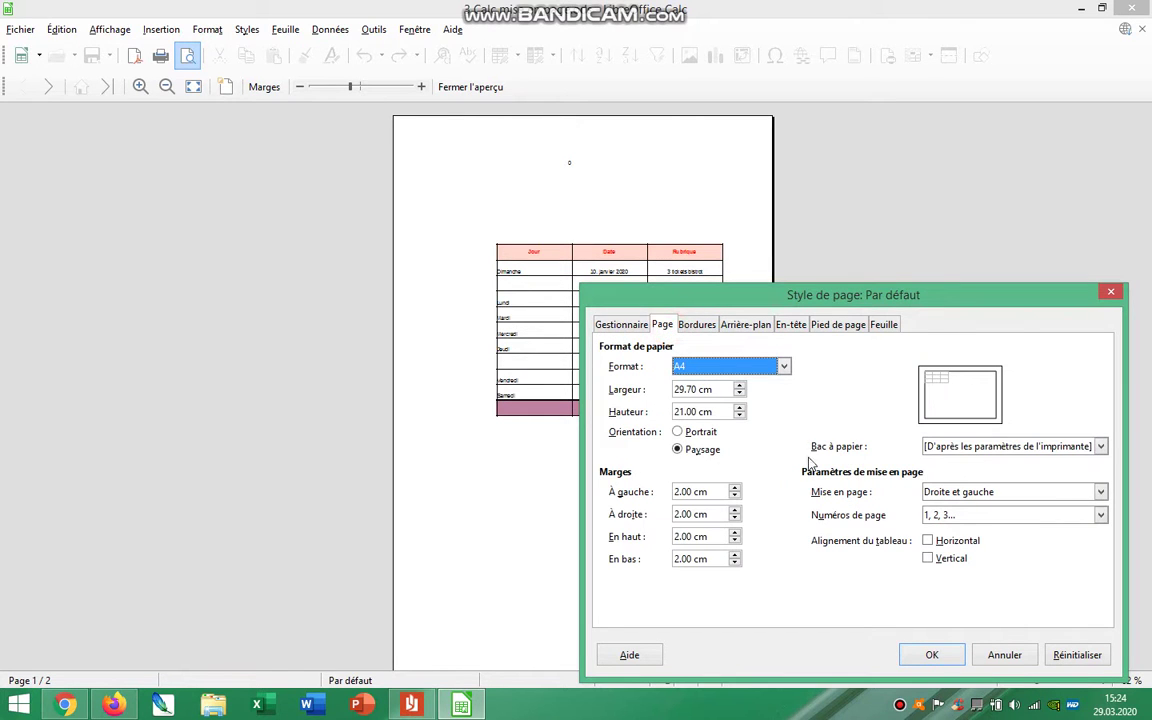
pyautogui.click(690, 491)
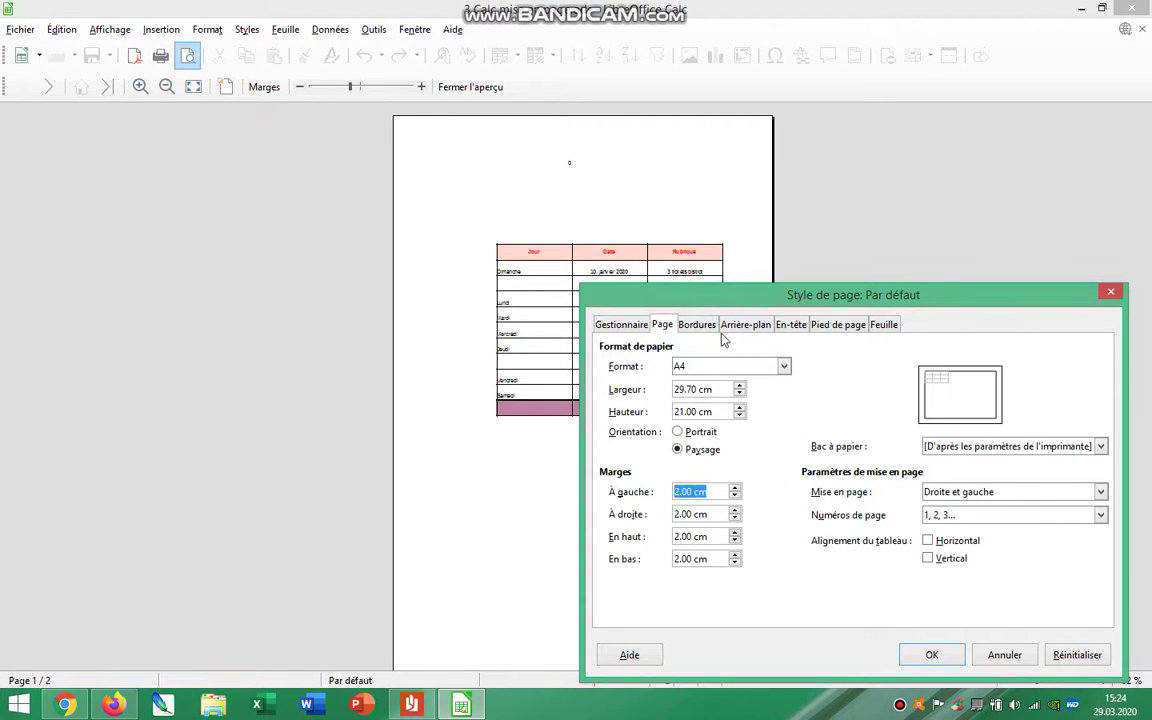
pyautogui.click(933, 653)
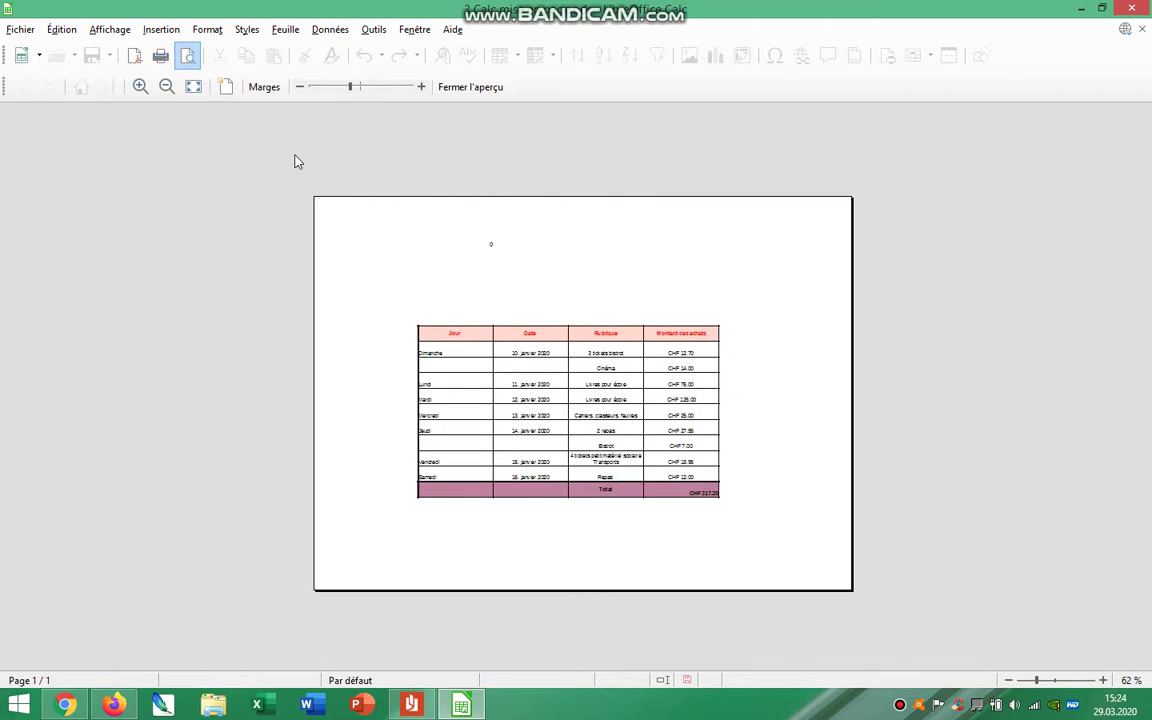
# Enable the page header and enter "Nom Prénom" in its left zone.
pyautogui.click(226, 87)
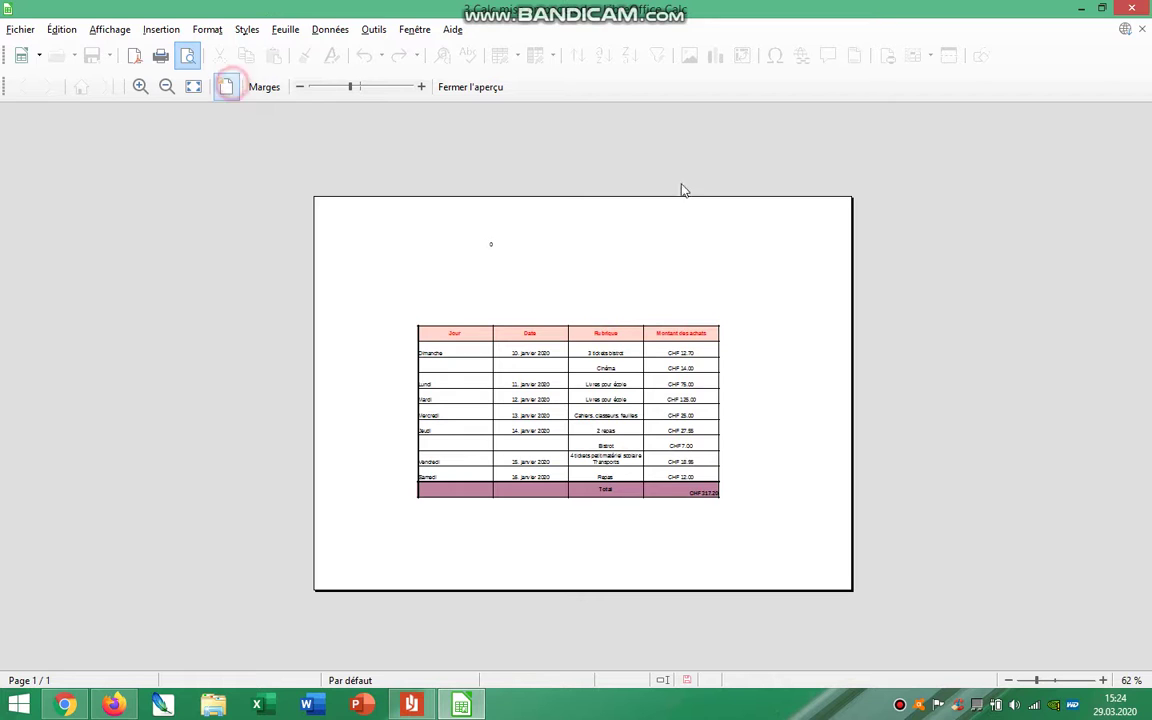
pyautogui.click(697, 326)
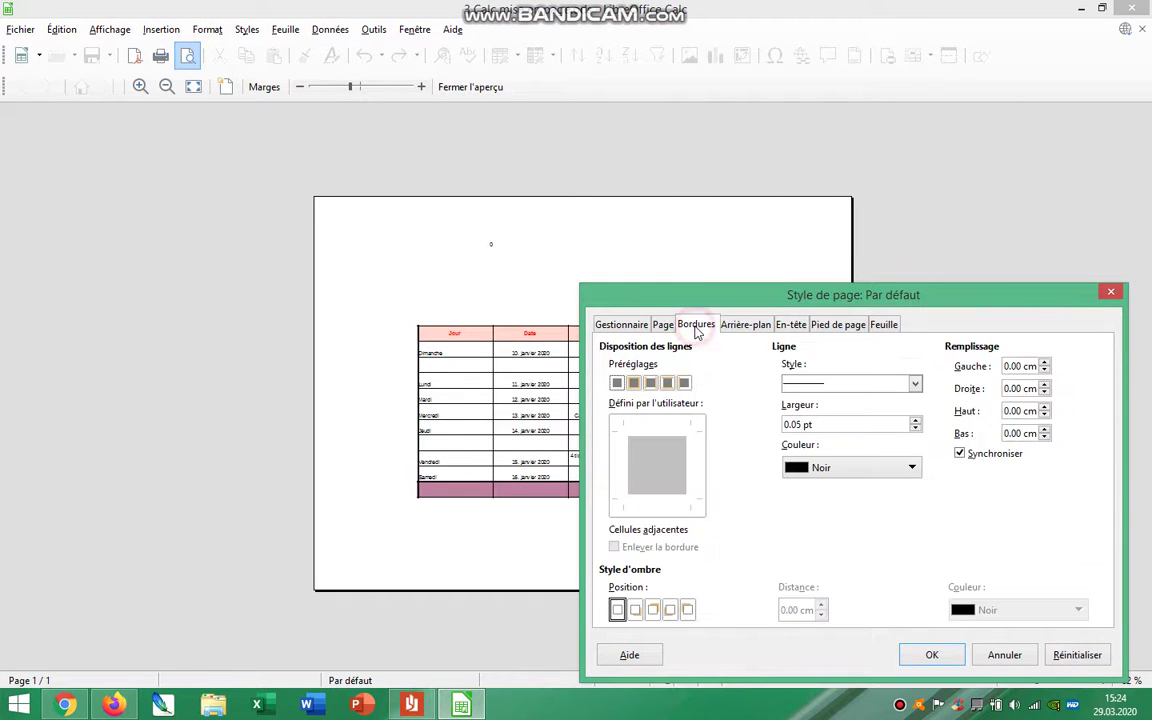
pyautogui.click(748, 326)
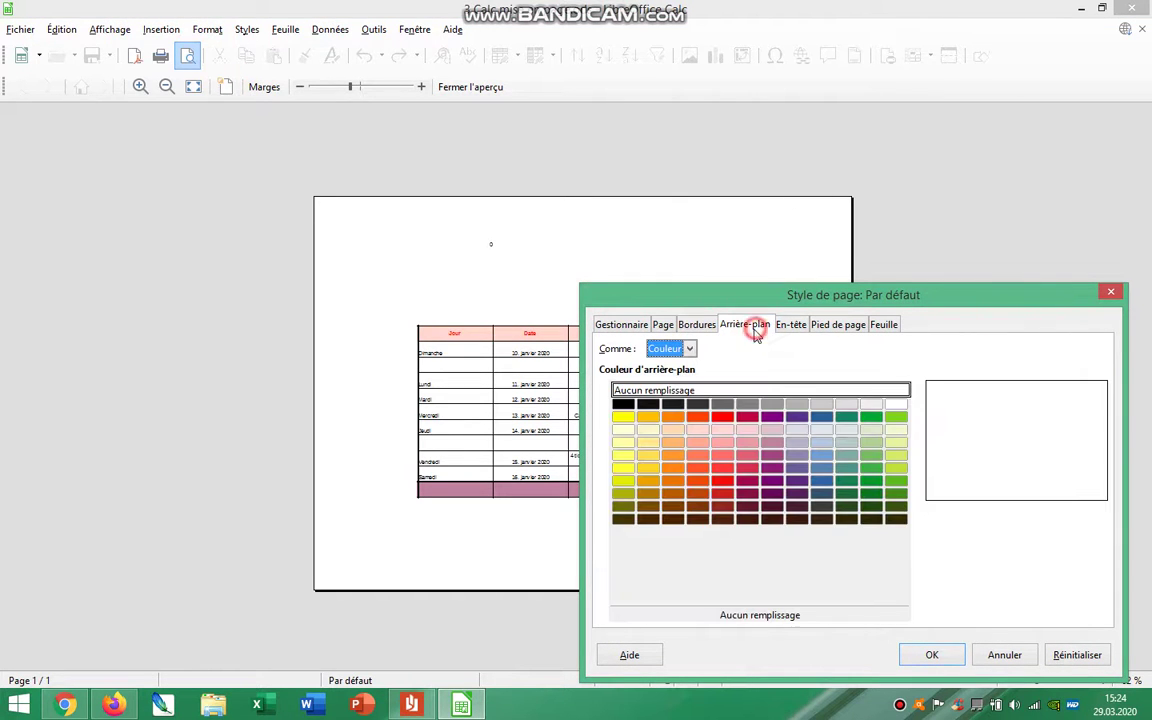
pyautogui.click(789, 326)
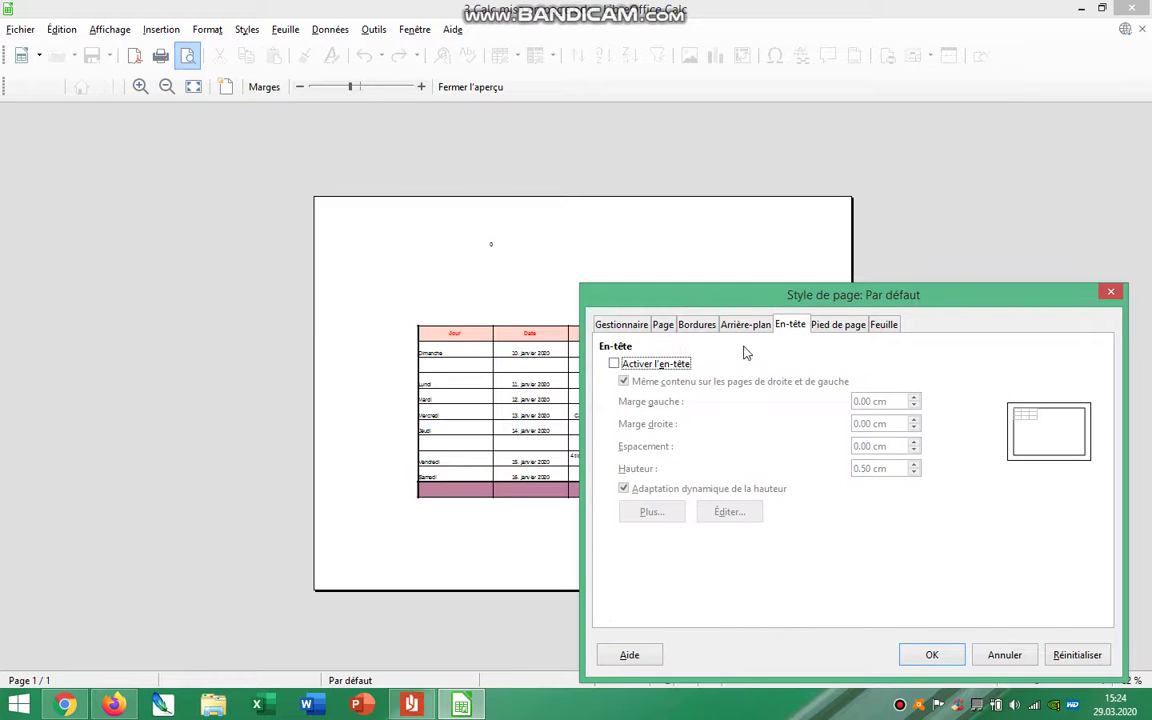
pyautogui.click(660, 365)
pyautogui.click(729, 513)
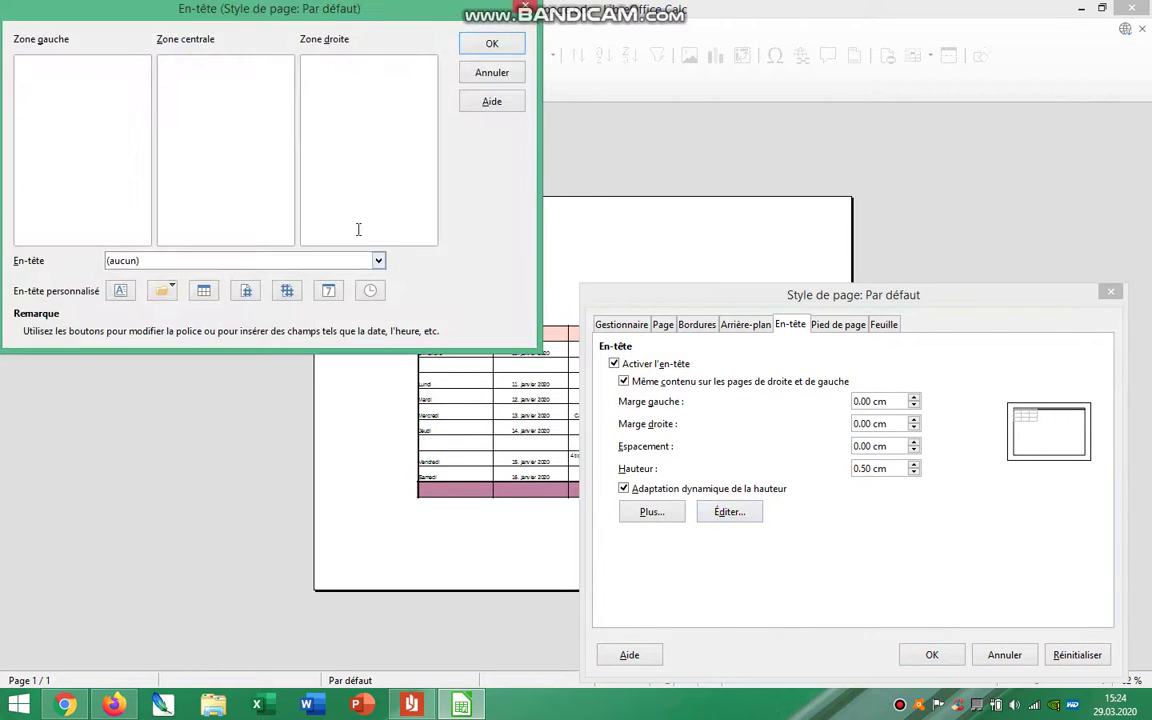
pyautogui.write('Nom Prénom')
# Insert the date field in the header's central zone and the sheet name field in its right zone, and apply the header.
pyautogui.click(327, 290)
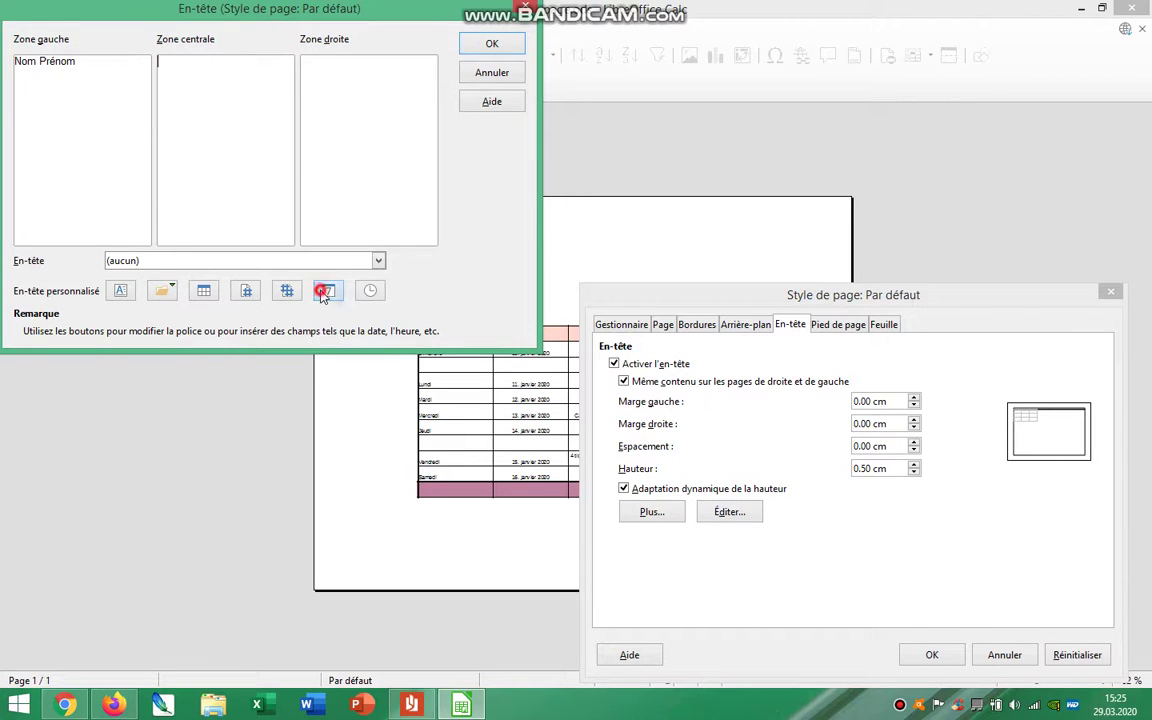
pyautogui.click(210, 60)
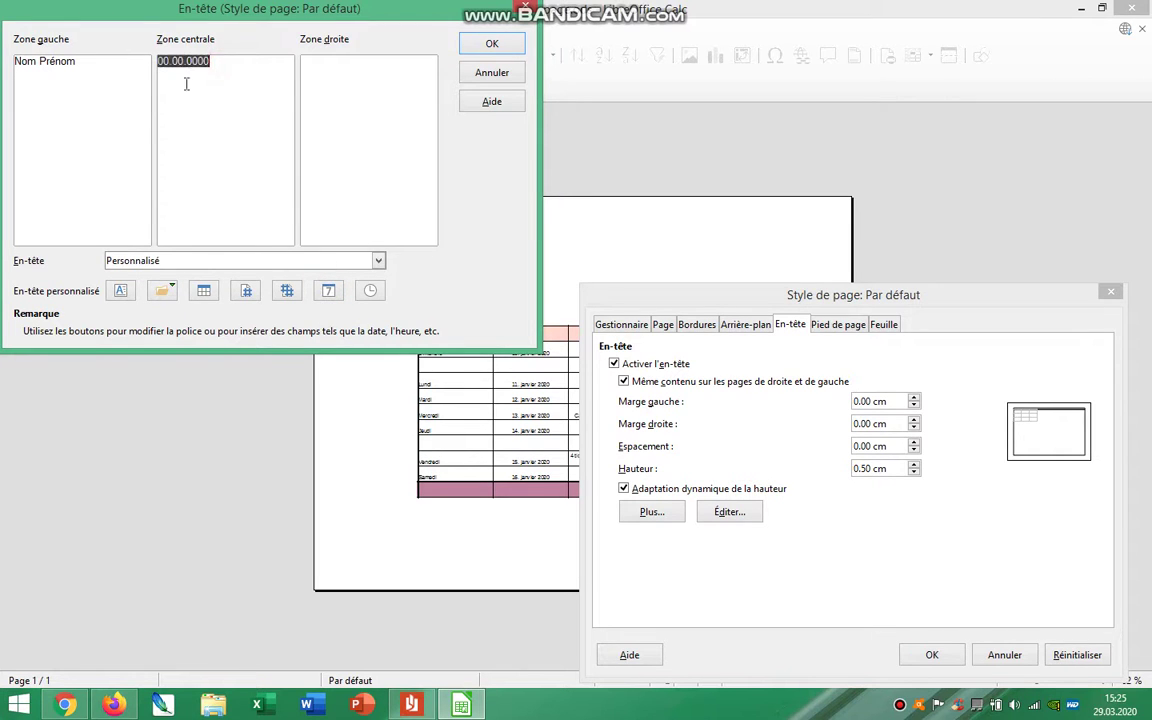
pyautogui.click(325, 70)
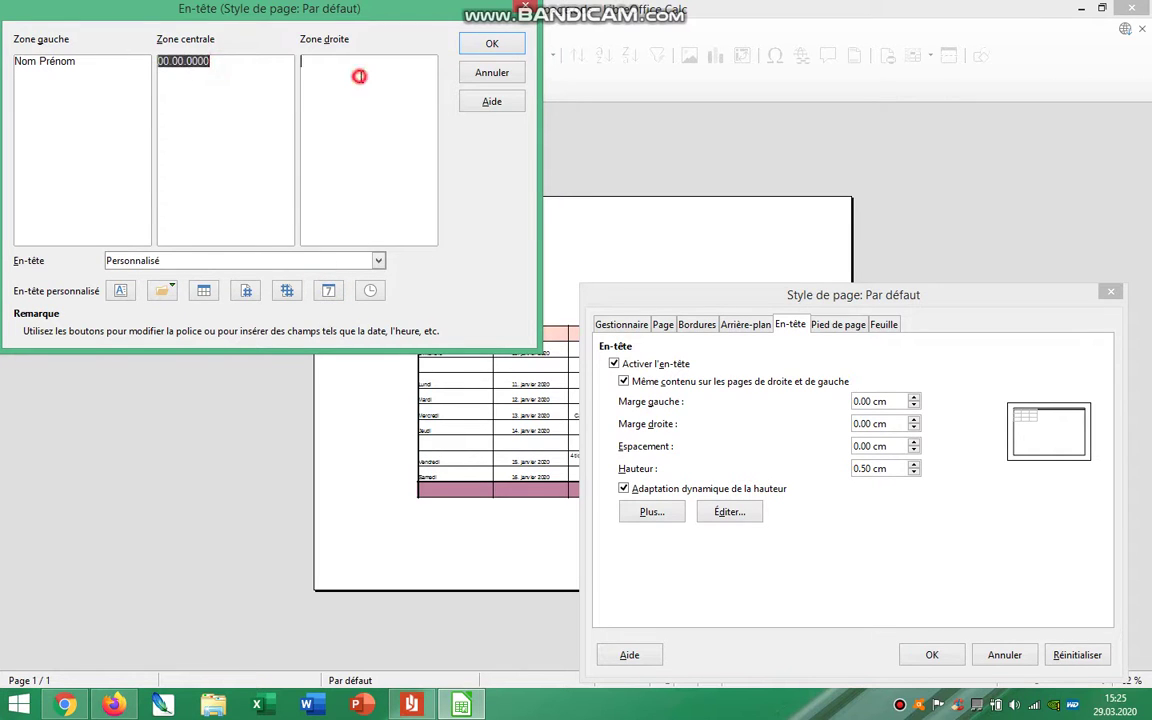
pyautogui.click(203, 292)
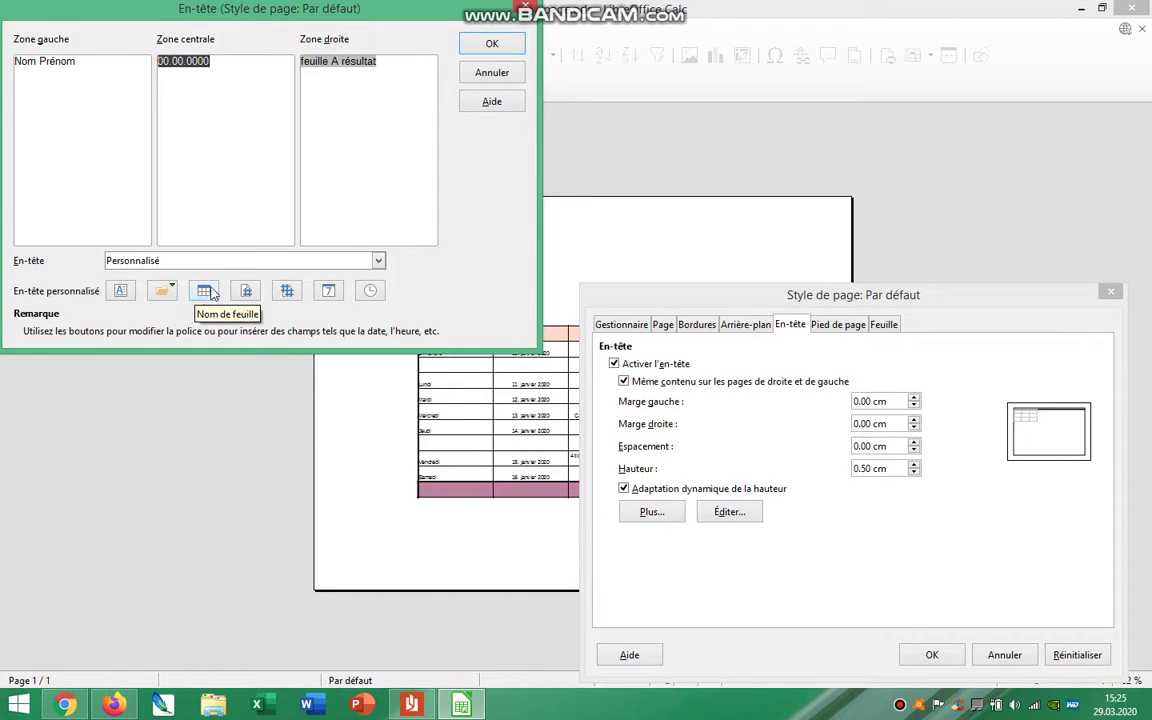
pyautogui.click(489, 45)
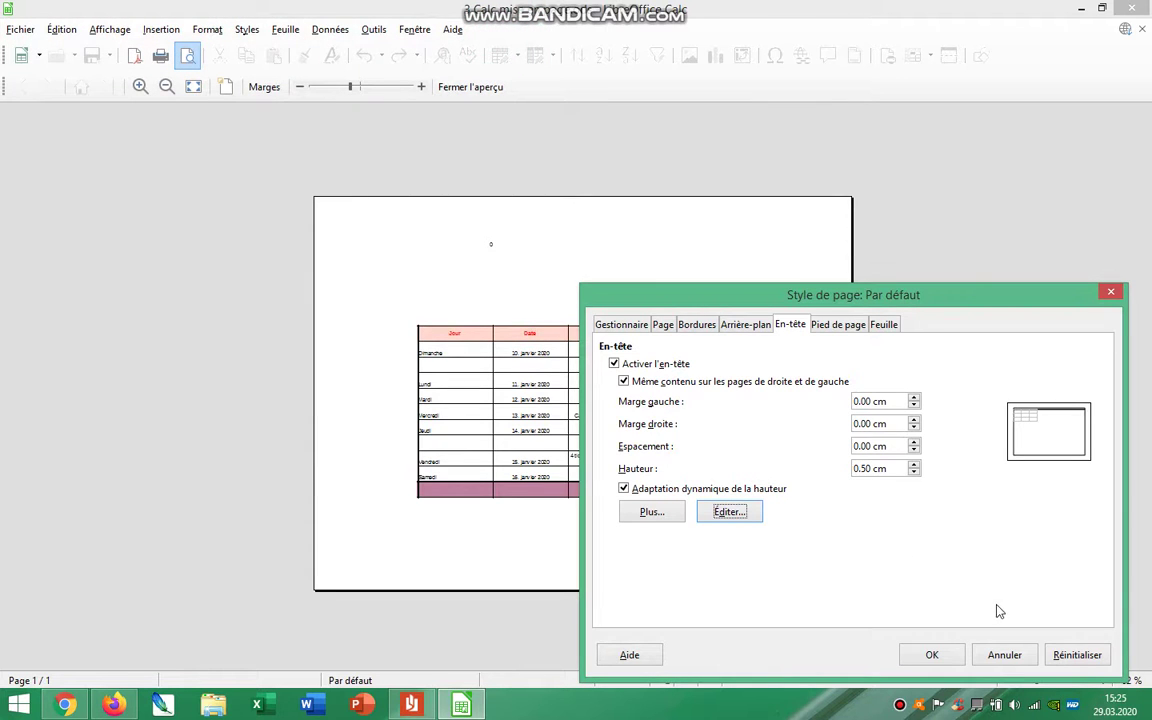
pyautogui.click(938, 653)
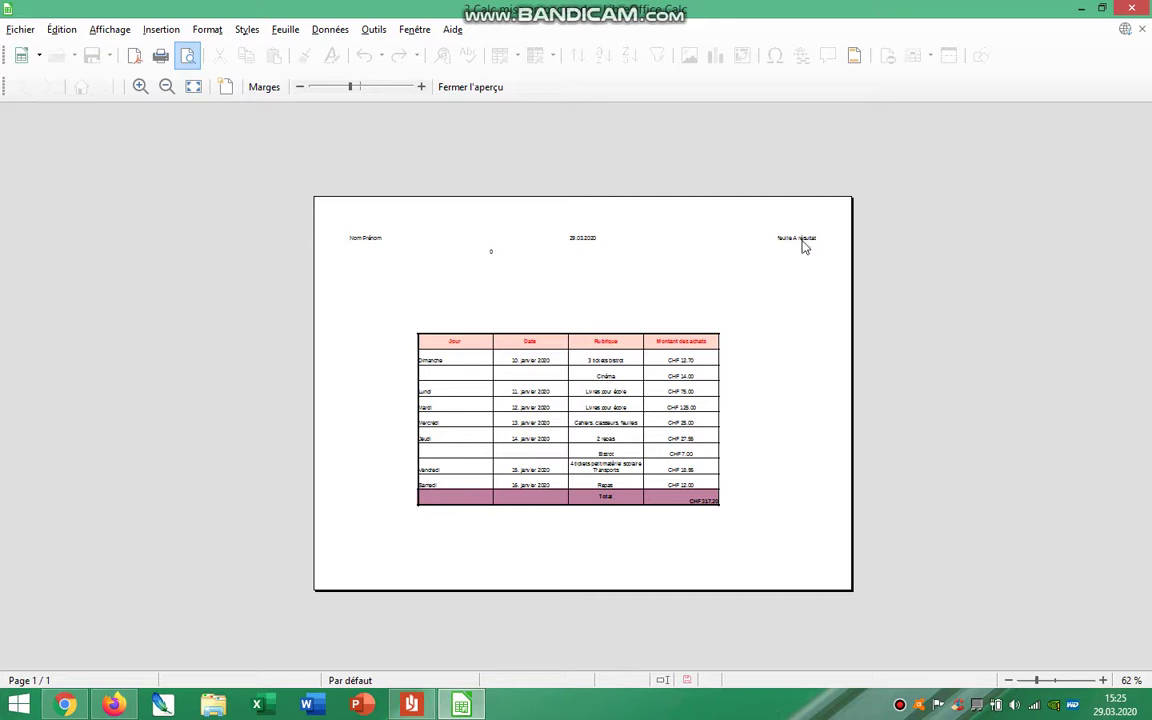
# Enable the page footer and enter "ECCG Aimée-Stitelmann" in its central zone.
pyautogui.click(228, 89)
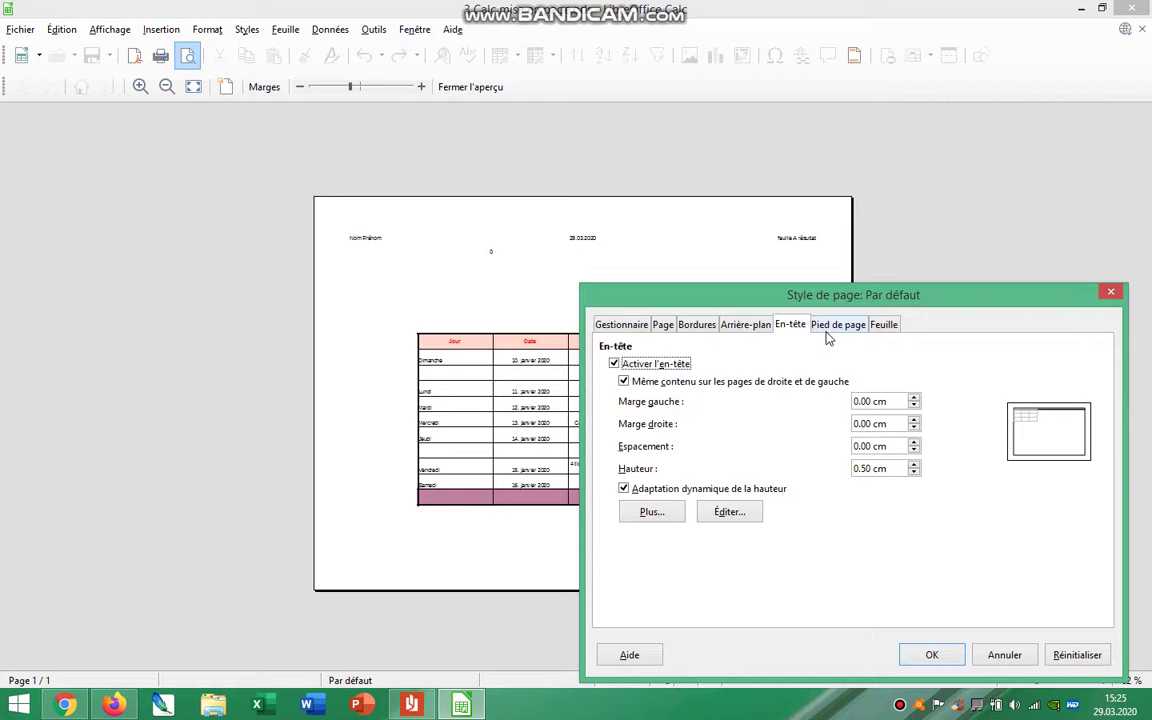
pyautogui.click(837, 324)
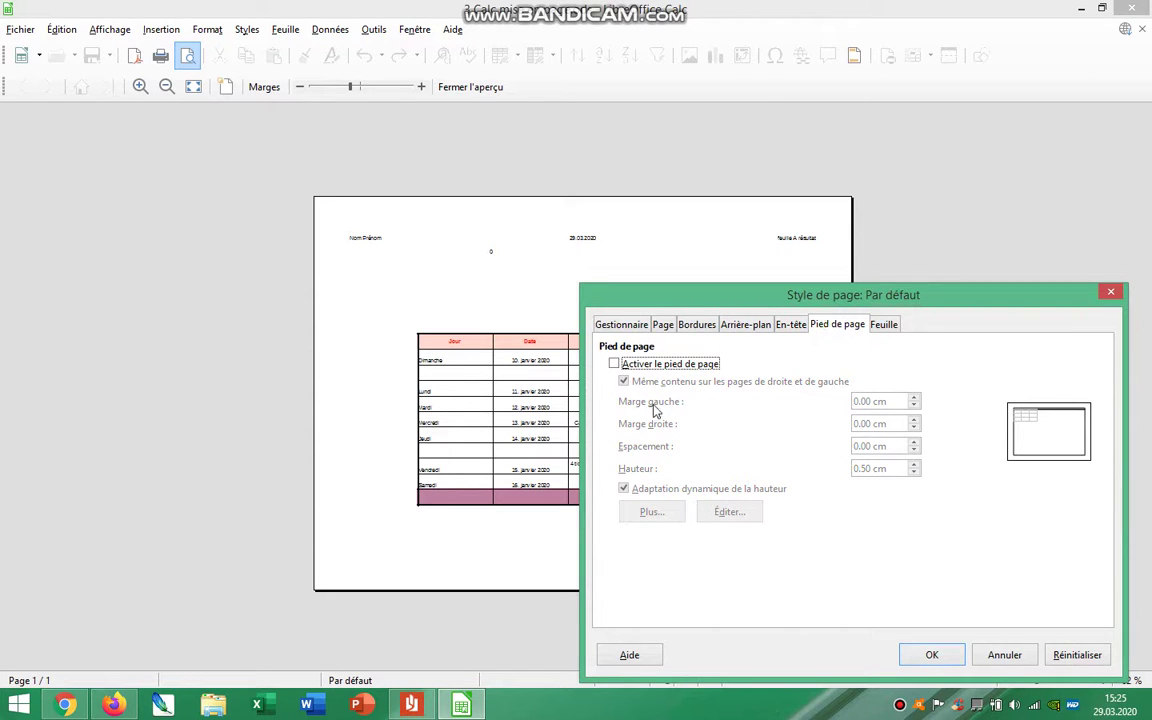
pyautogui.click(614, 364)
pyautogui.click(729, 512)
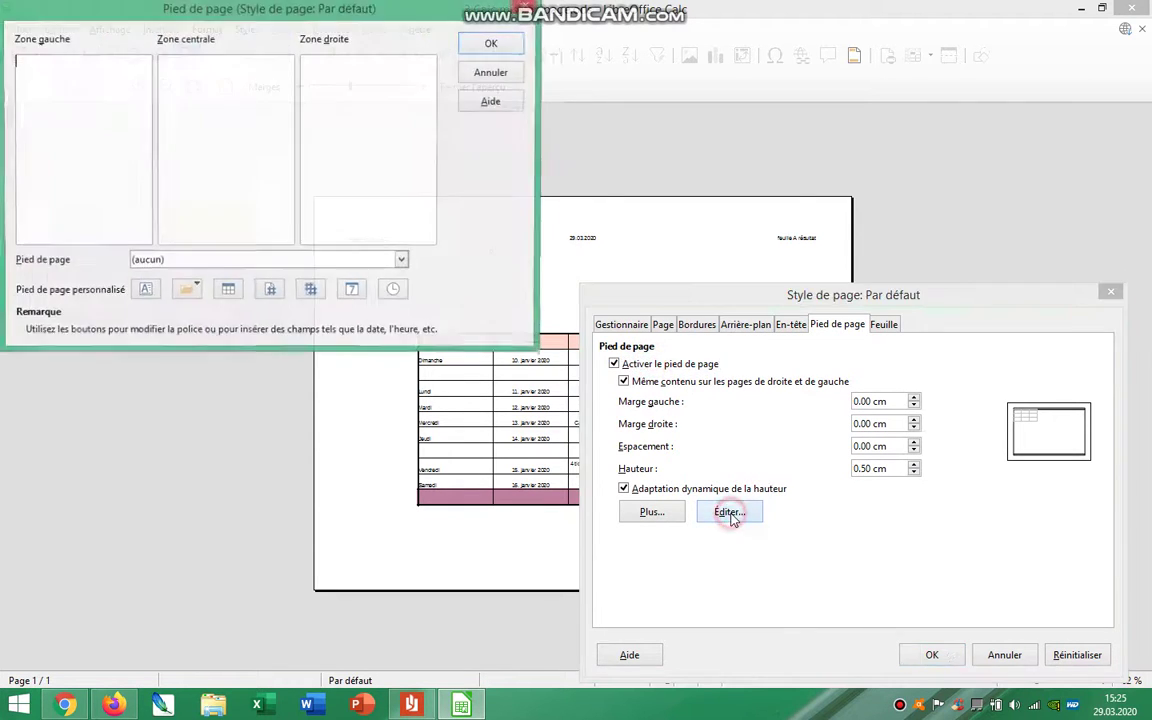
pyautogui.click(202, 126)
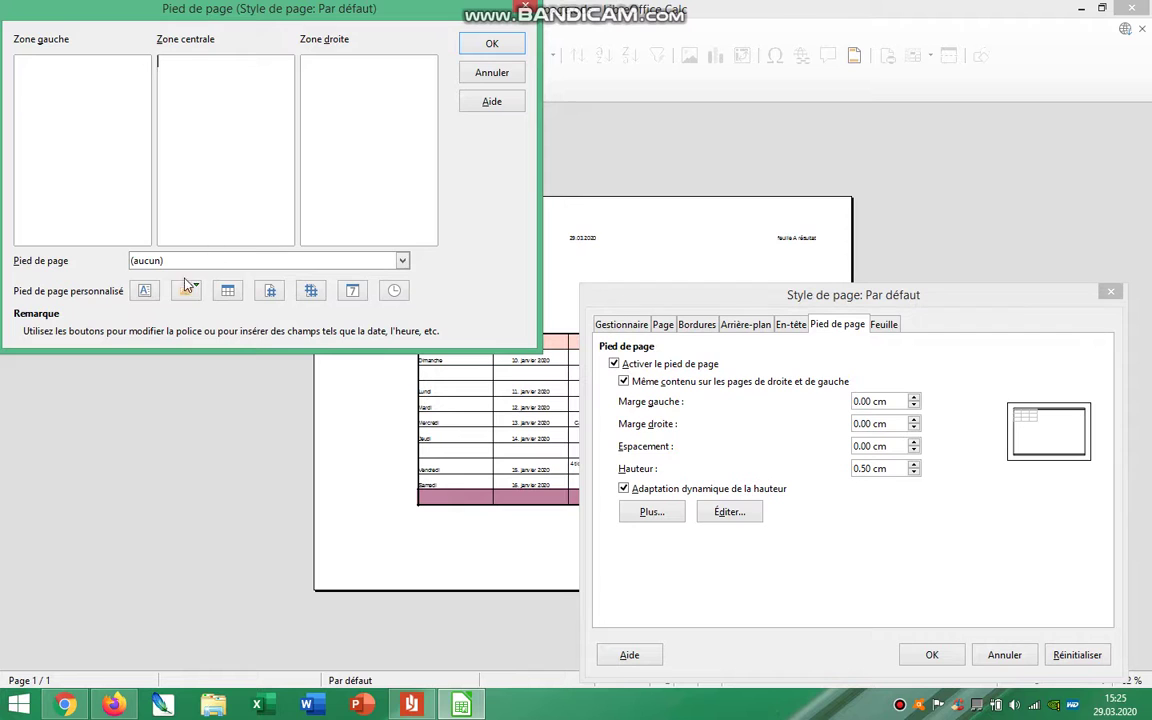
pyautogui.click(182, 112)
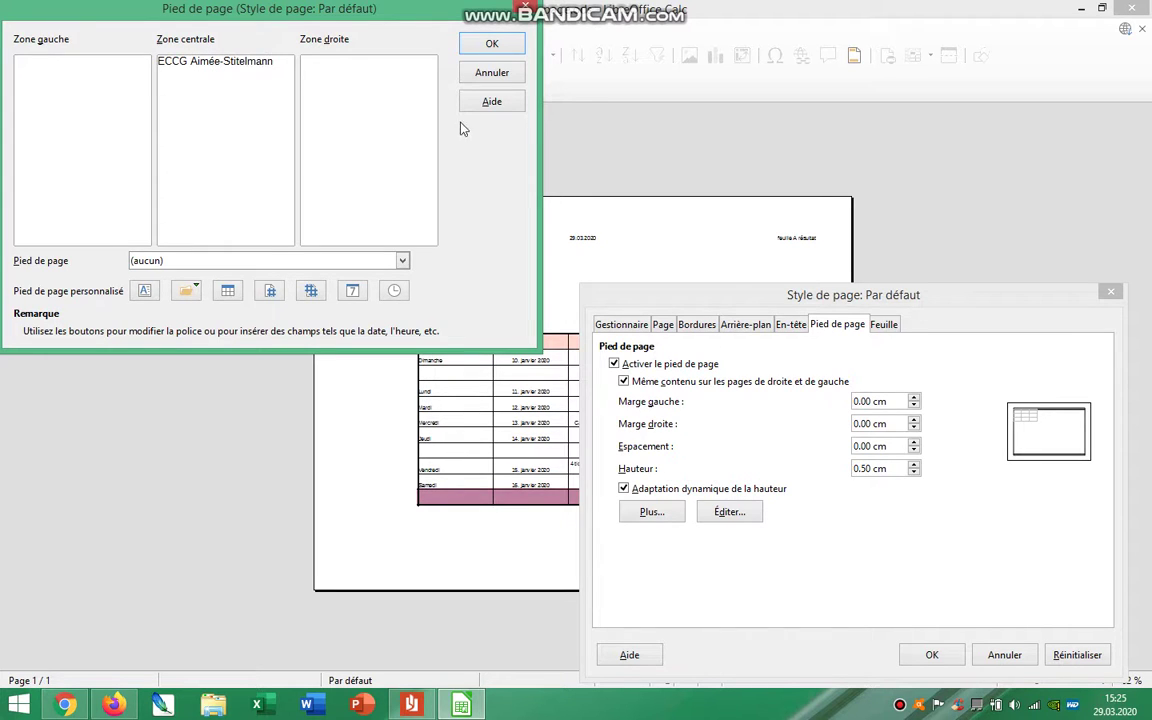
pyautogui.click(492, 44)
pyautogui.click(930, 655)
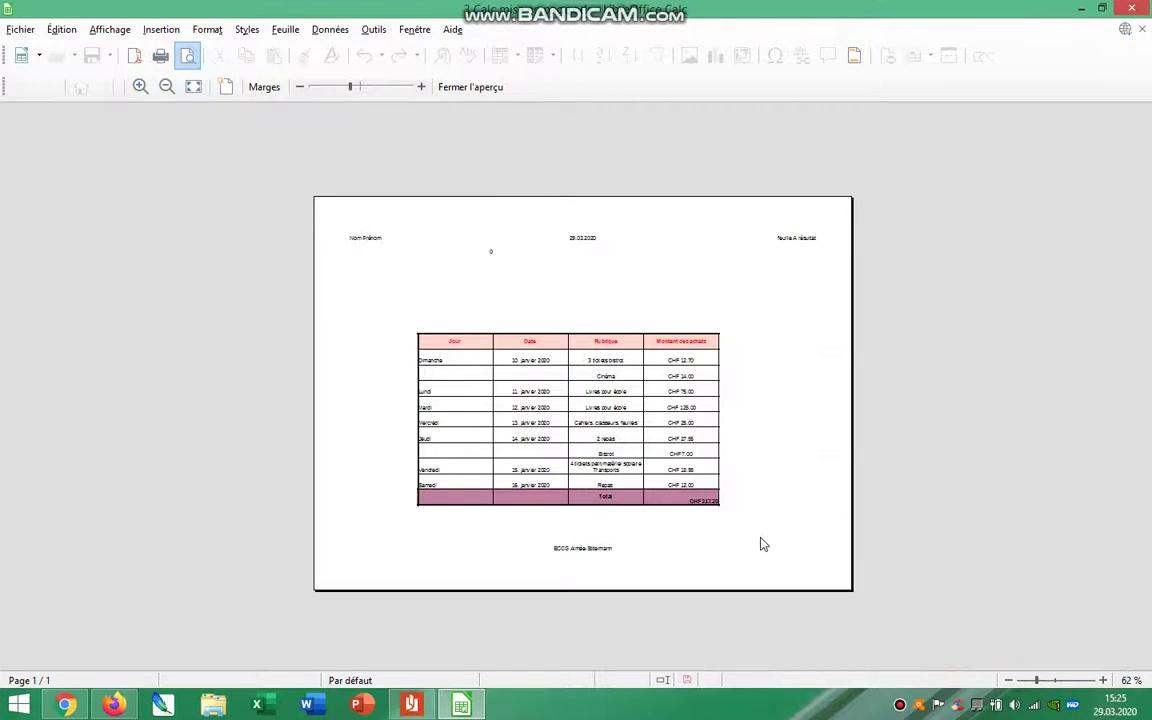